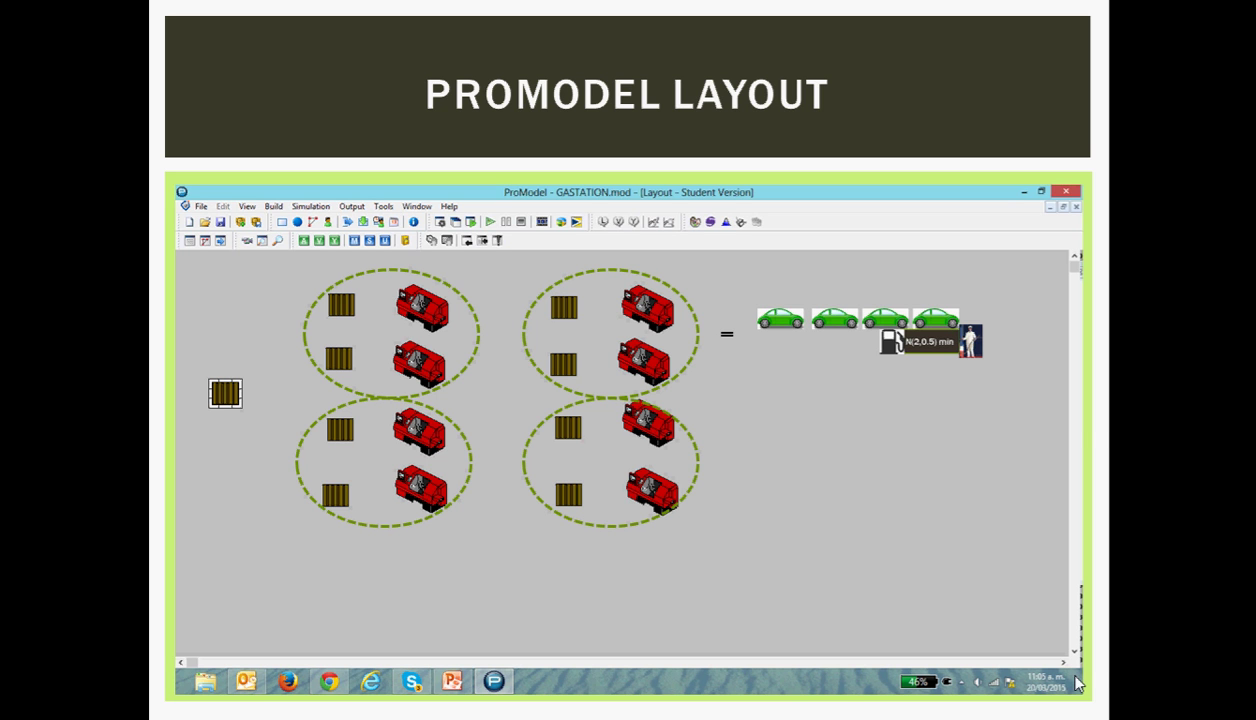
Step: End the slideshow and switch to the GASTATION model in ProModel
right_click(1075, 676)
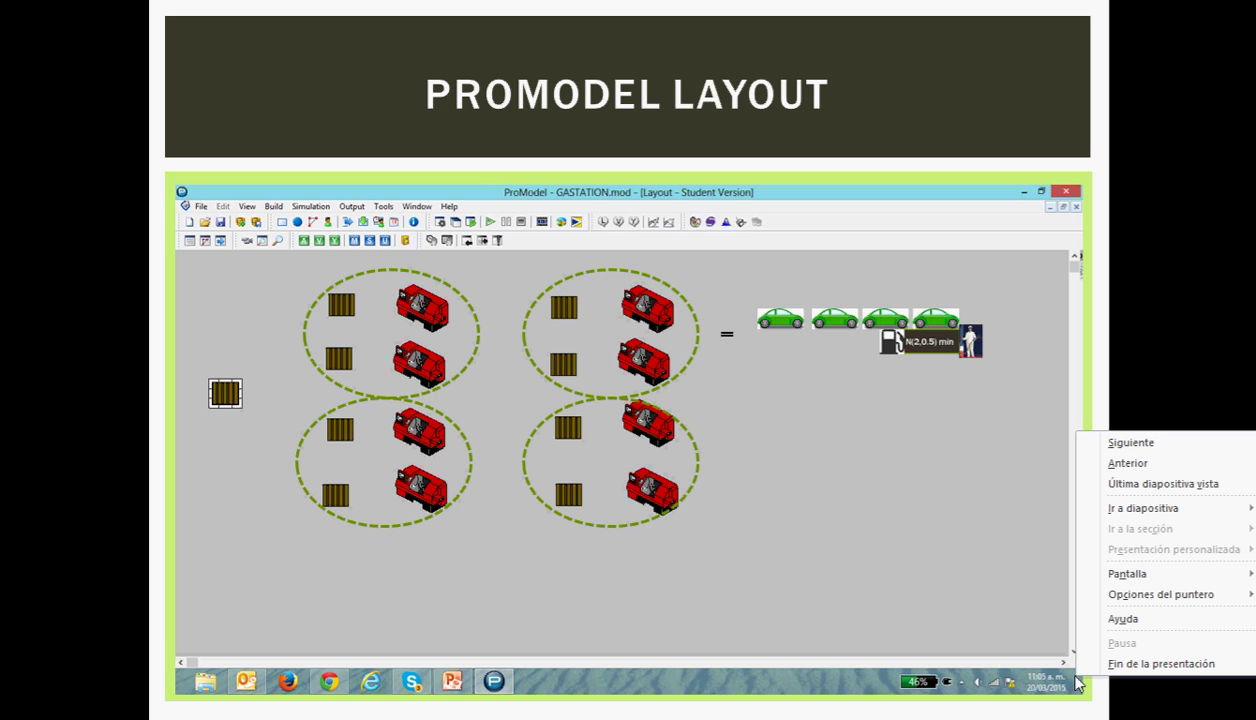
left_click(1147, 668)
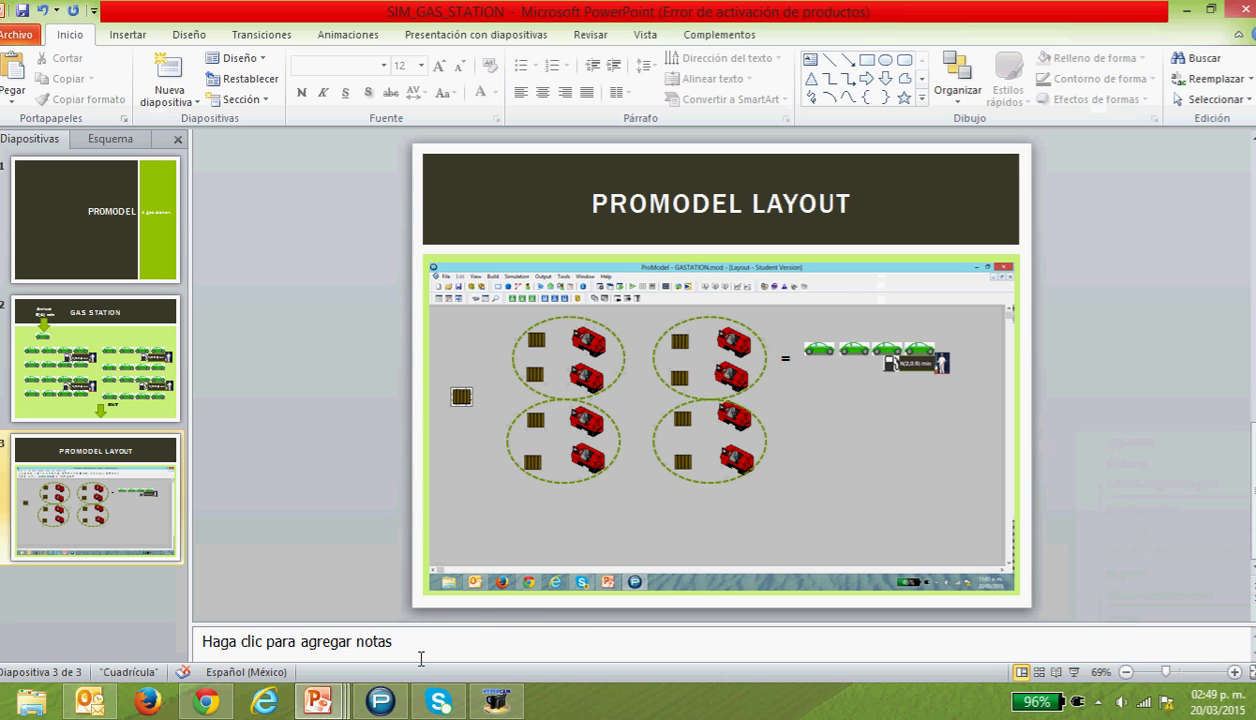
left_click(393, 708)
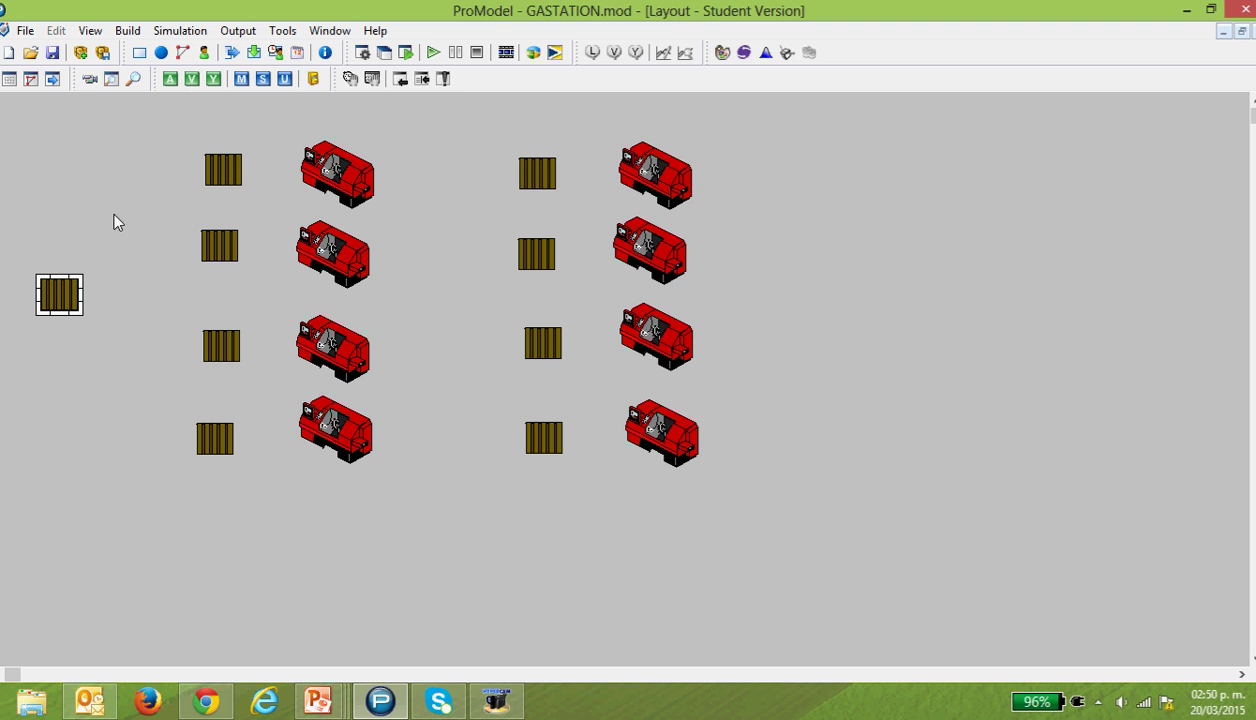
left_click(128, 31)
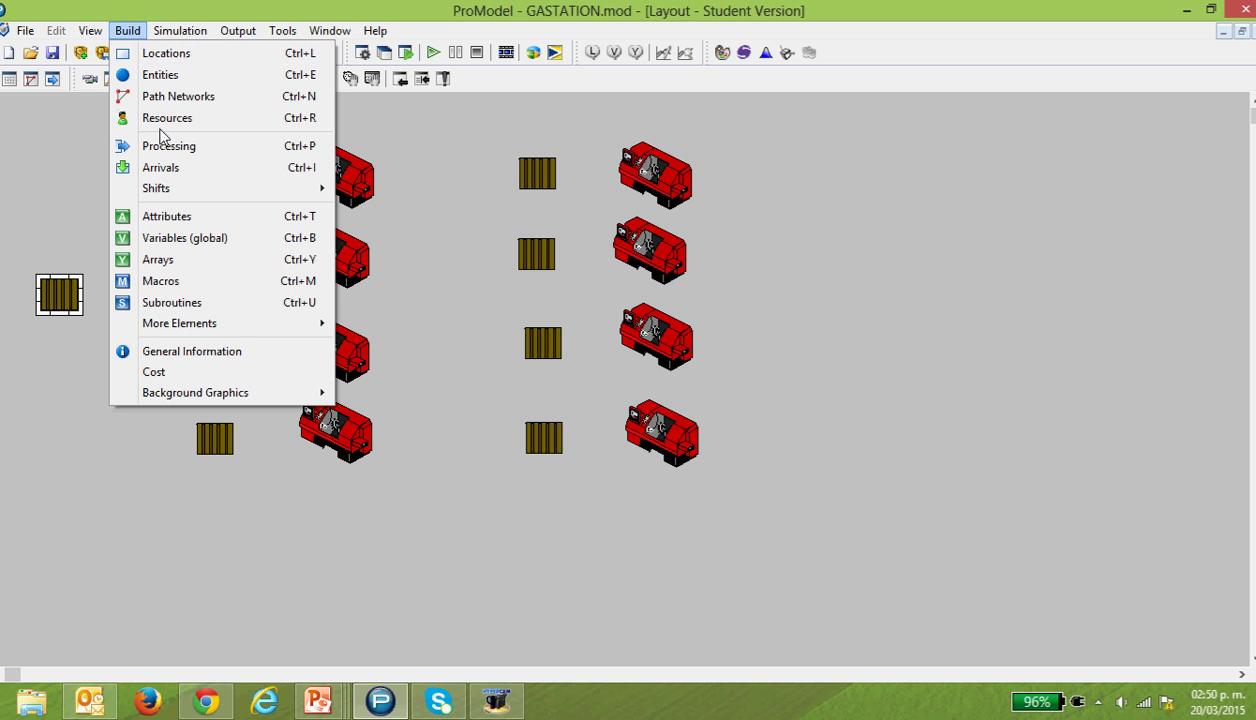
Step: Open the Locations table beside a restored Layout window moved down and left
left_click(160, 54)
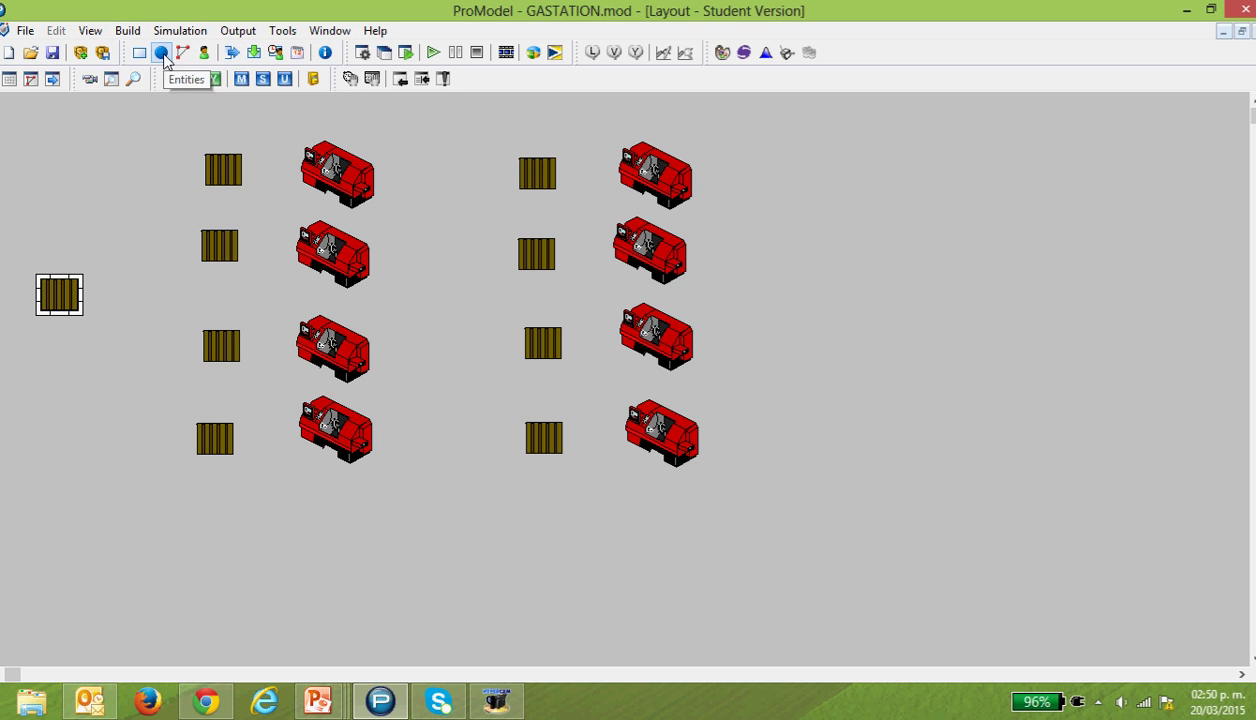
left_click(1241, 33)
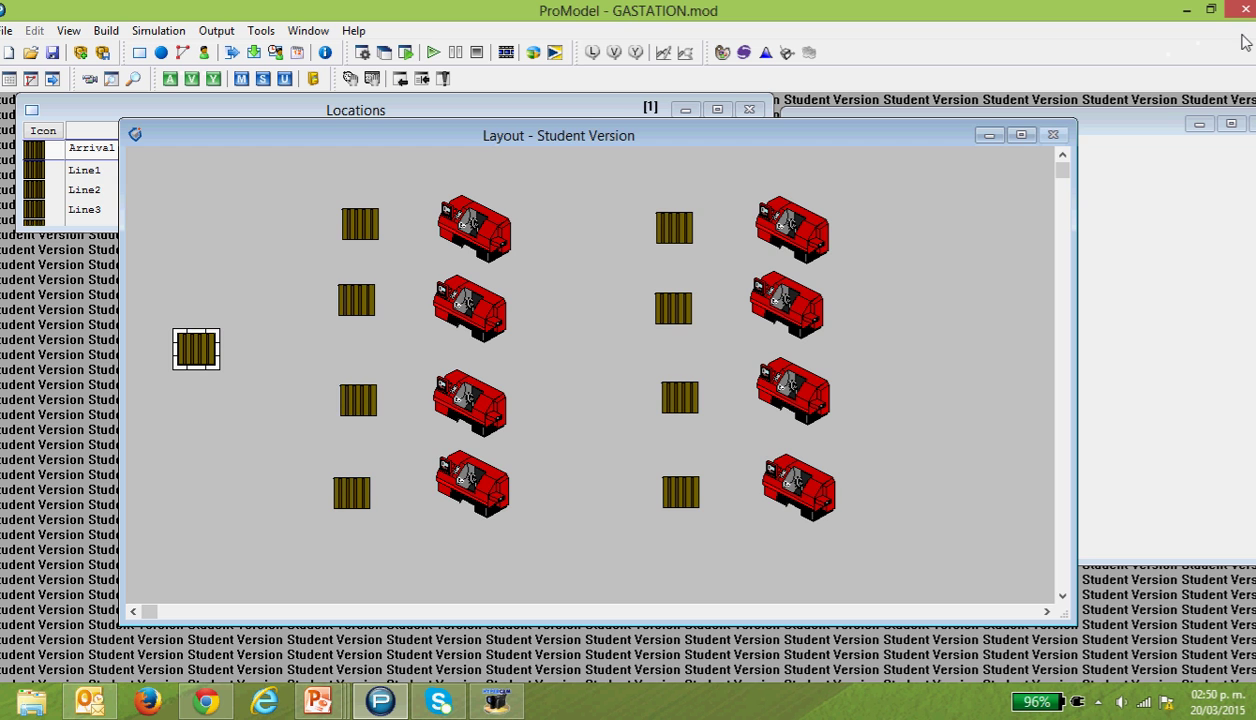
left_click_drag(880, 138, 866, 199)
left_click(157, 117)
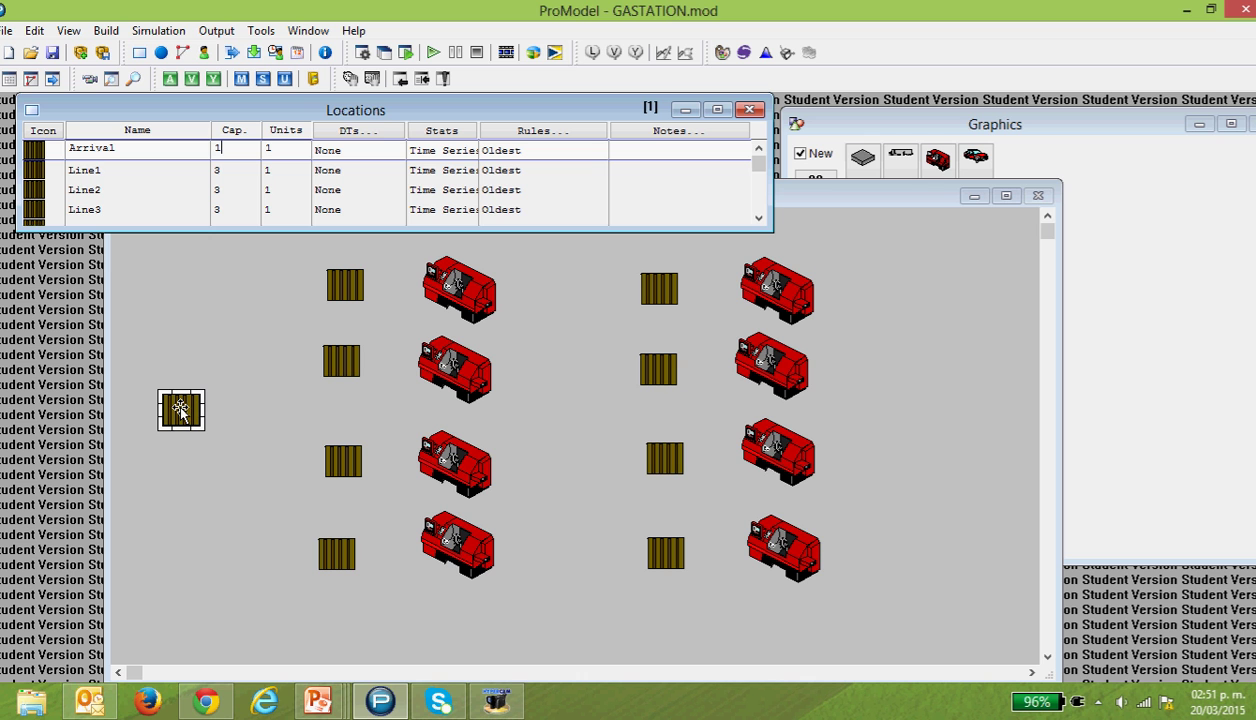
Step: Set the Cap. of Pallet7 and Pallet8 to 3 in the Locations table
left_click(86, 170)
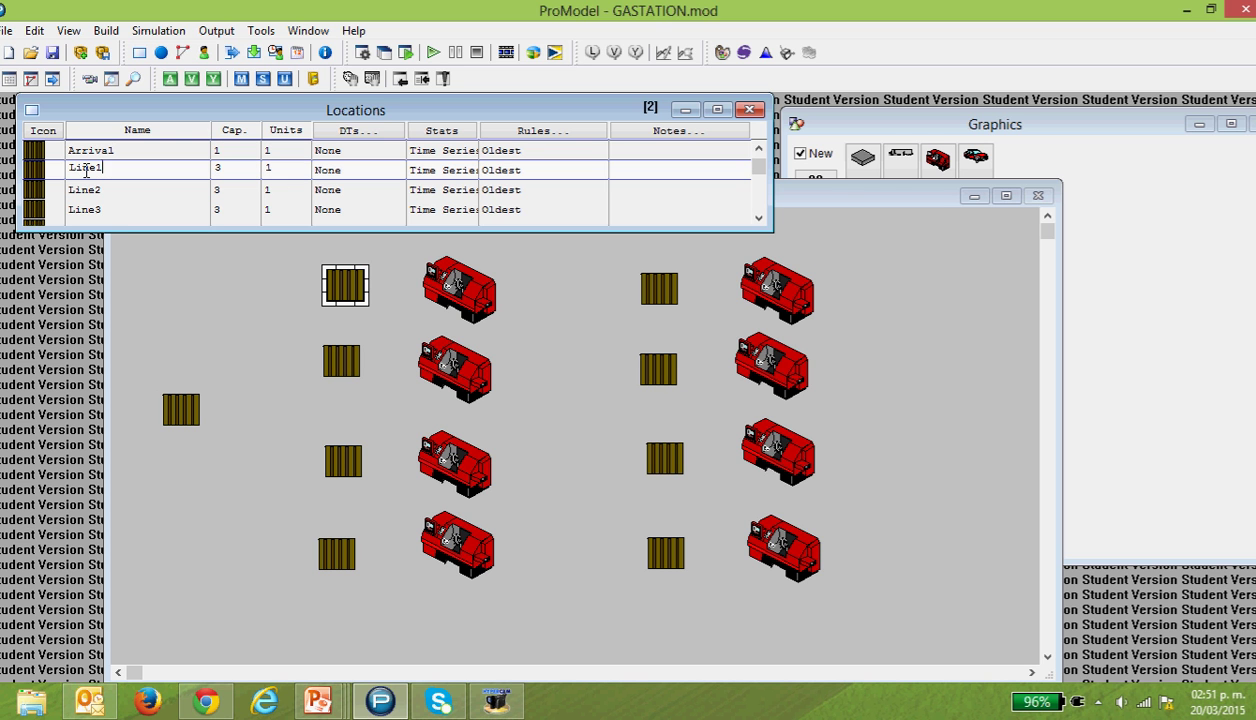
key("Down")
key("Down")
key("Down")
key("Down")
key("Down")
key("Down")
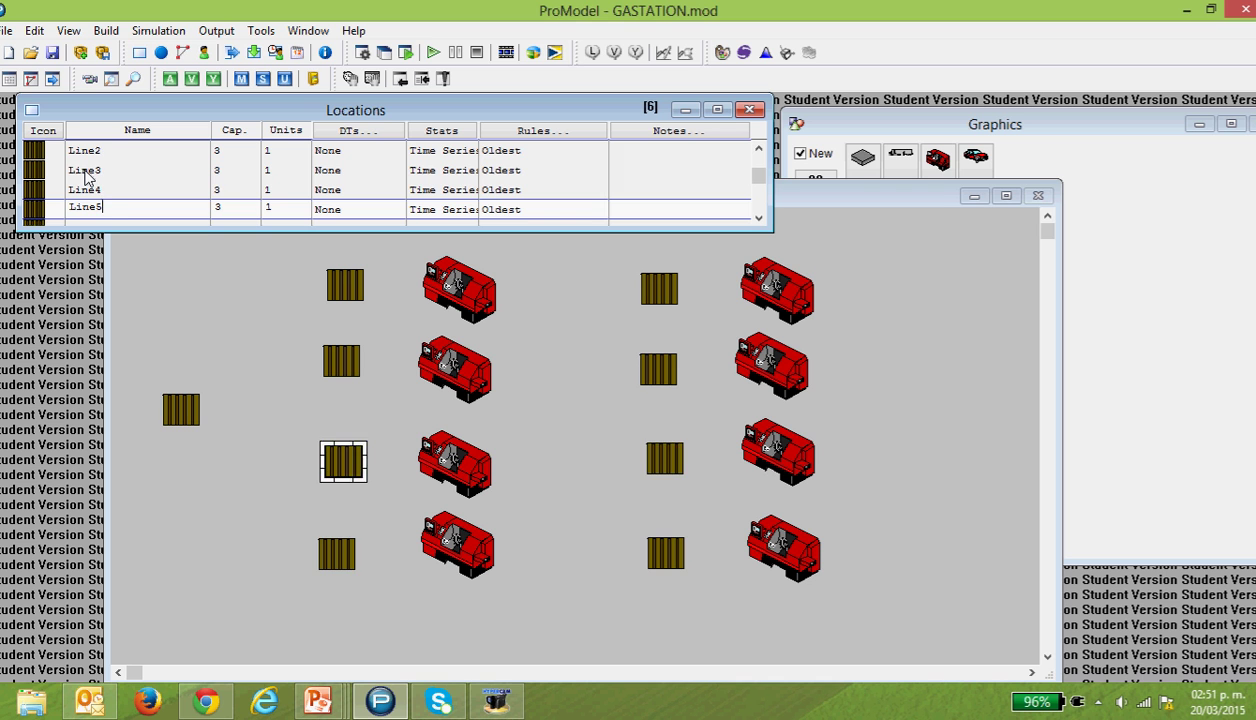
key("Down")
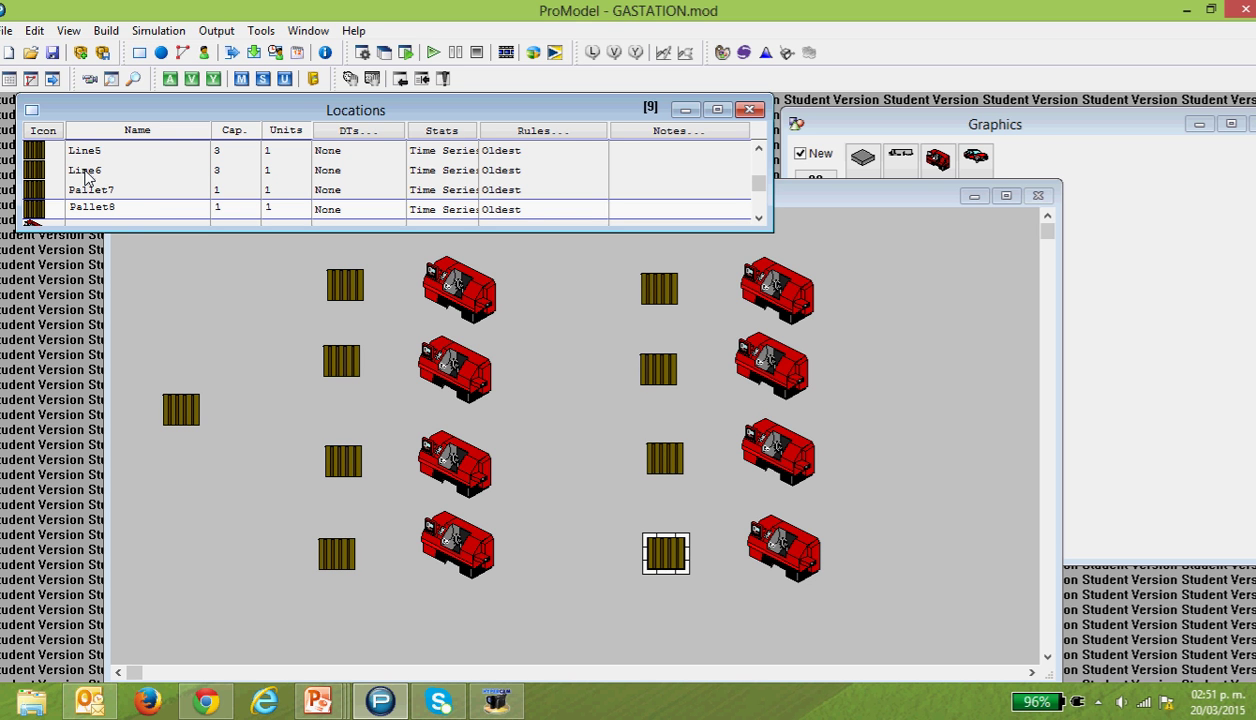
left_click(222, 188)
type("3")
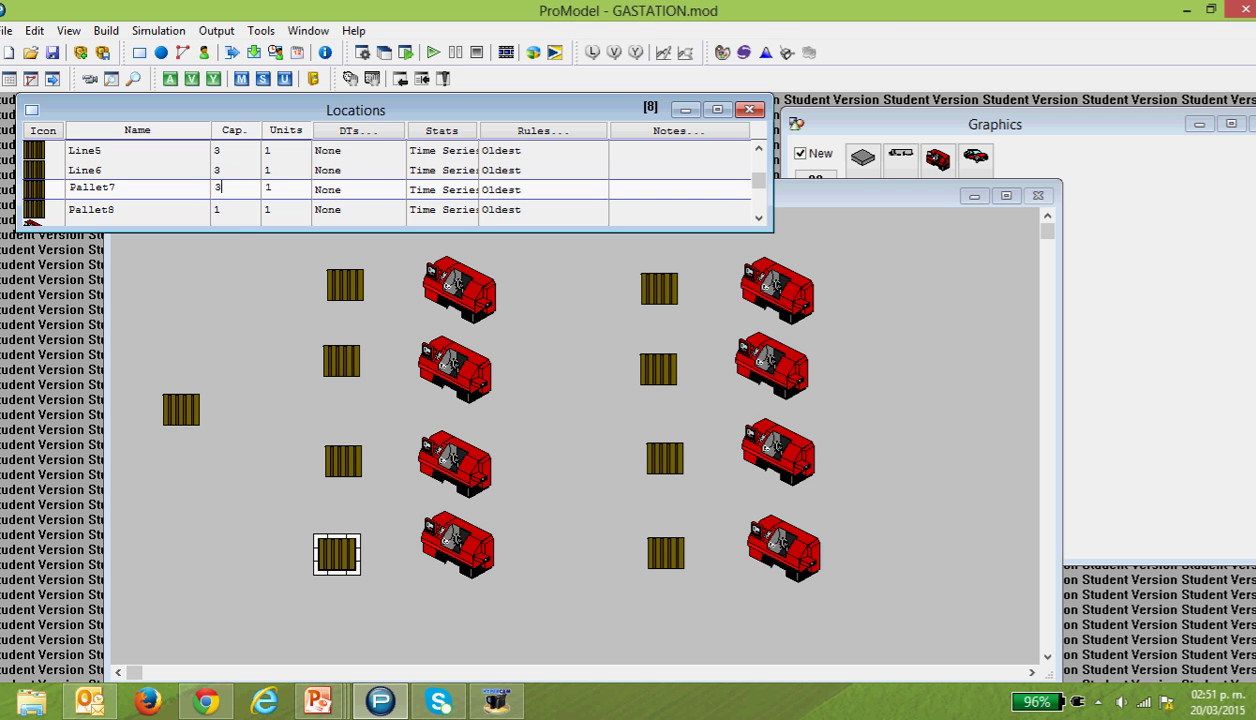
left_click(236, 212)
key("BackSpace")
type("3")
left_click(141, 203)
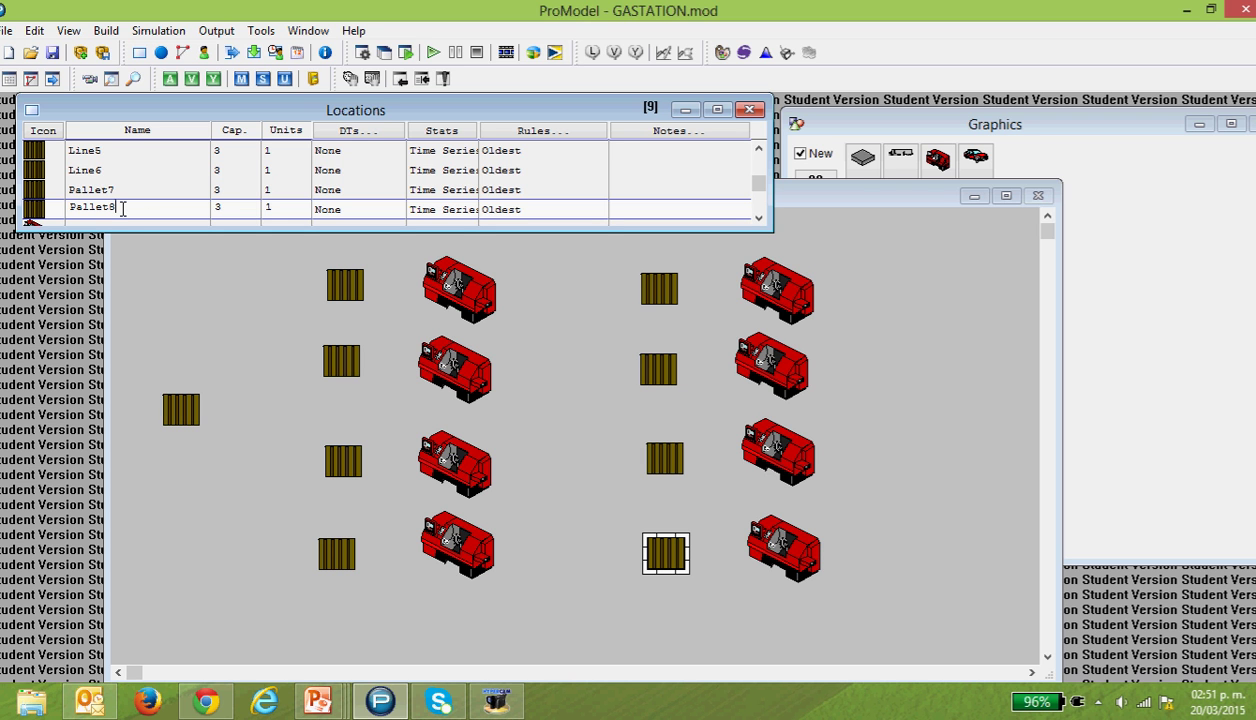
key("Up")
key("Up")
key("Up")
key("Up")
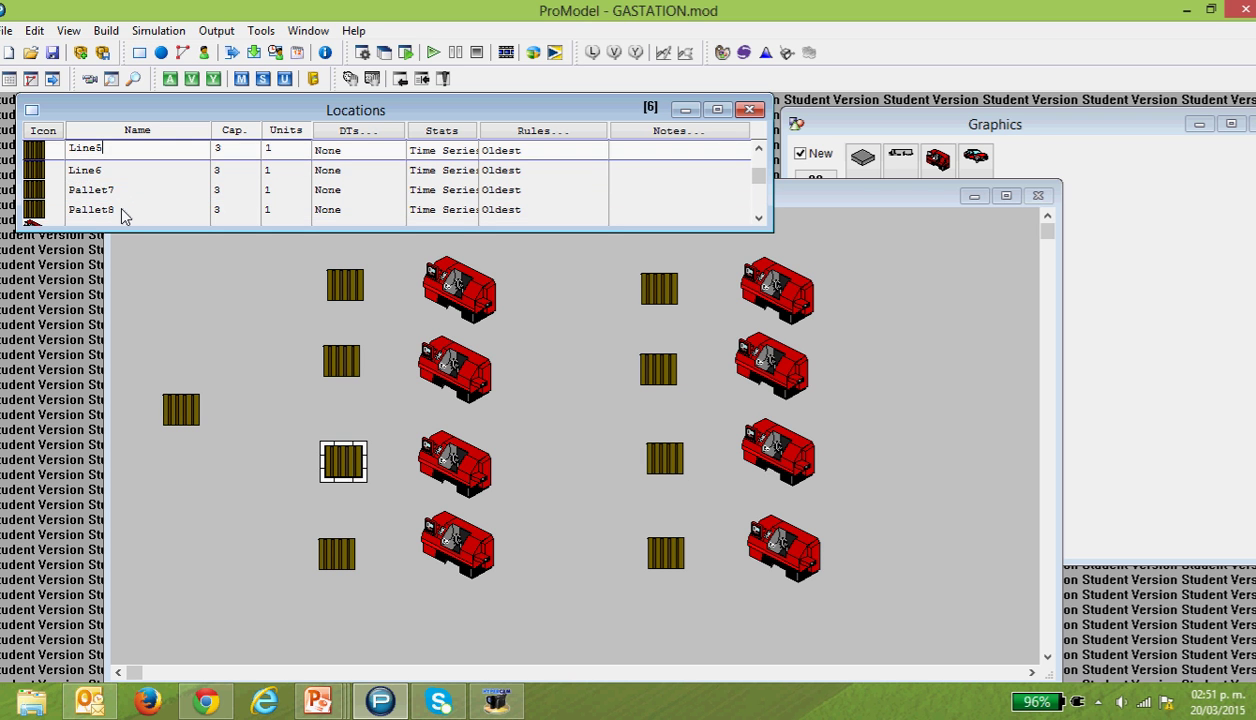
key("Down")
key("Down")
key("Down")
key("Down")
key("Down")
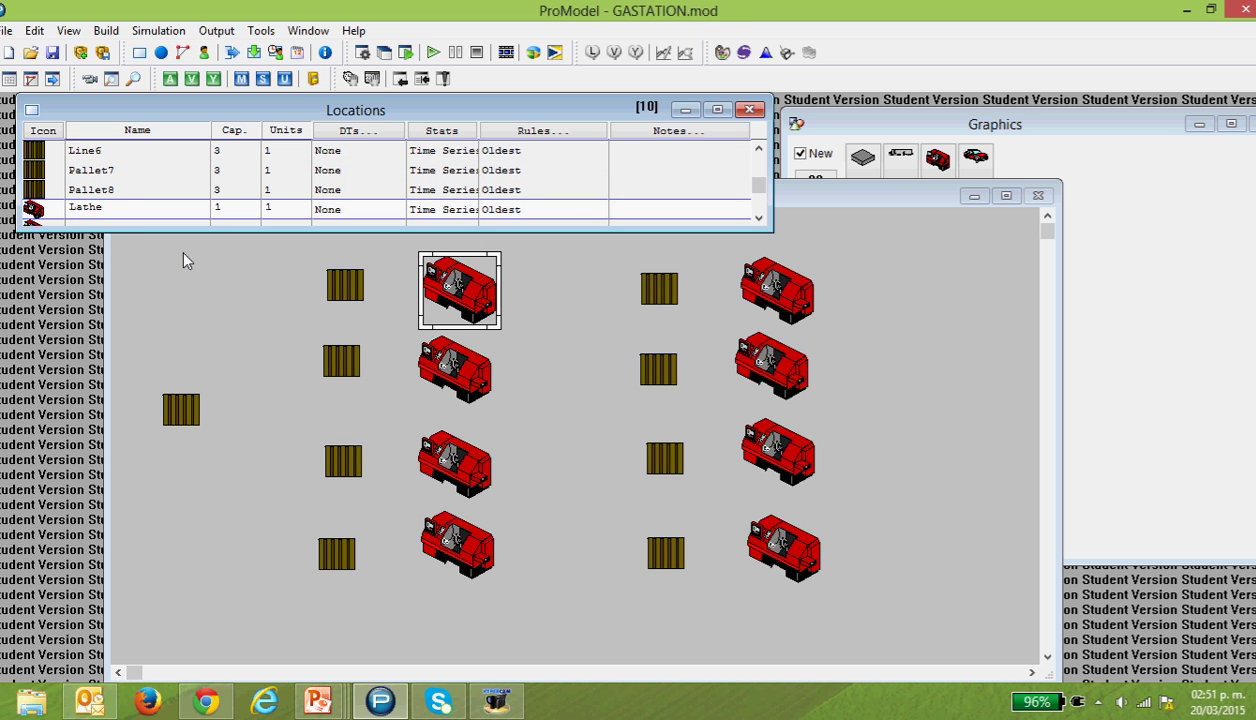
Step: Begin renaming the first four lathe locations, entering Pump1a and Pump2b
key("BackSpace")
key("BackSpace")
key("BackSpace")
key("BackSpace")
key("BackSpace")
type("Pump1")
left_click(777, 291)
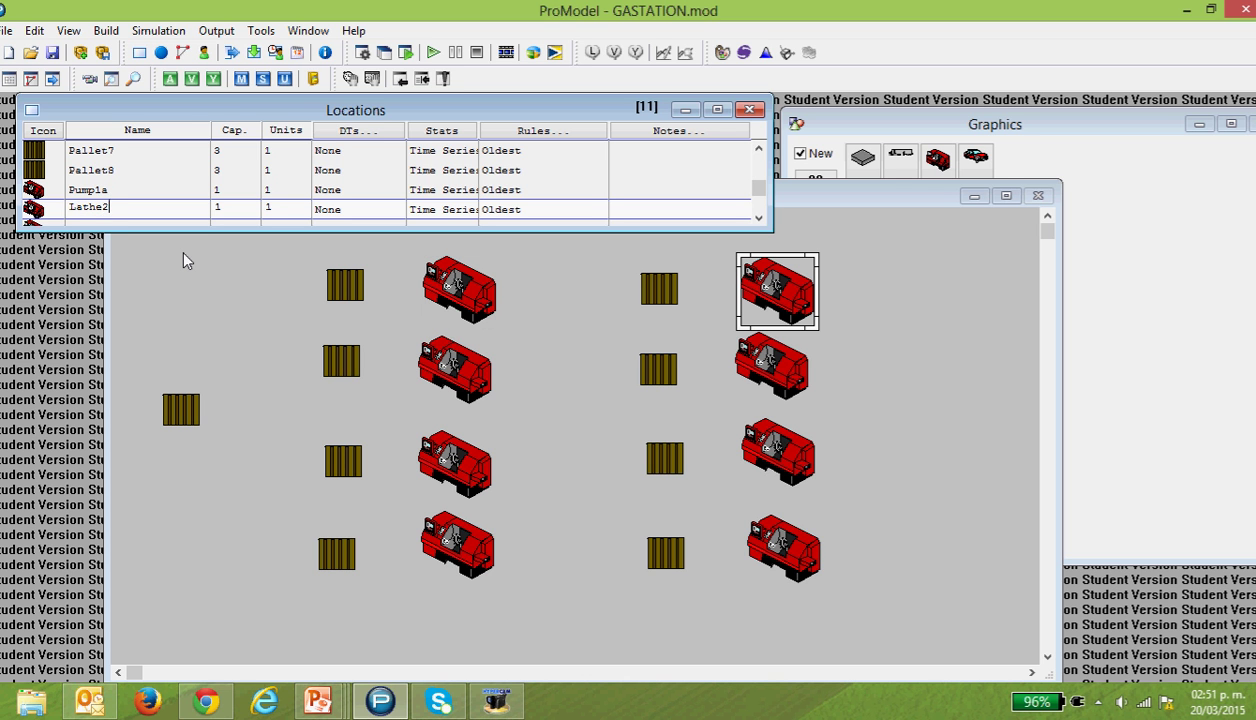
key("BackSpace")
key("BackSpace")
type("2a")
left_click(455, 370)
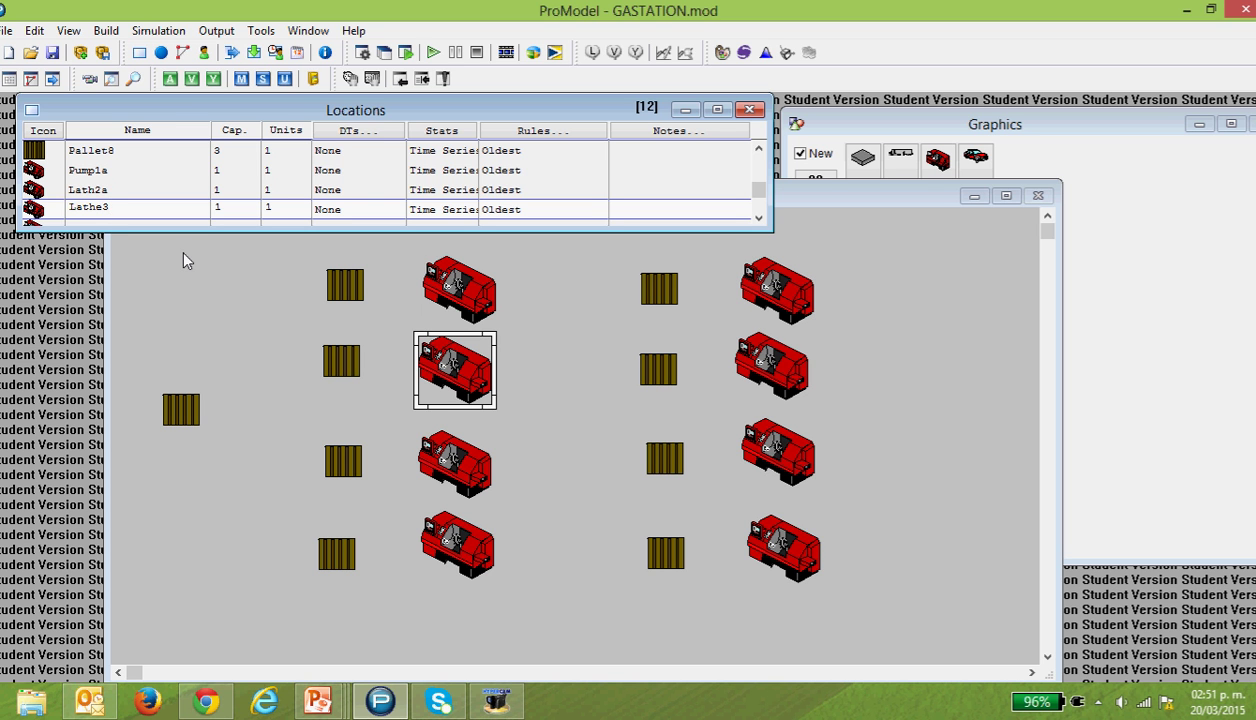
key("BackSpace")
type("1b")
left_click(771, 366)
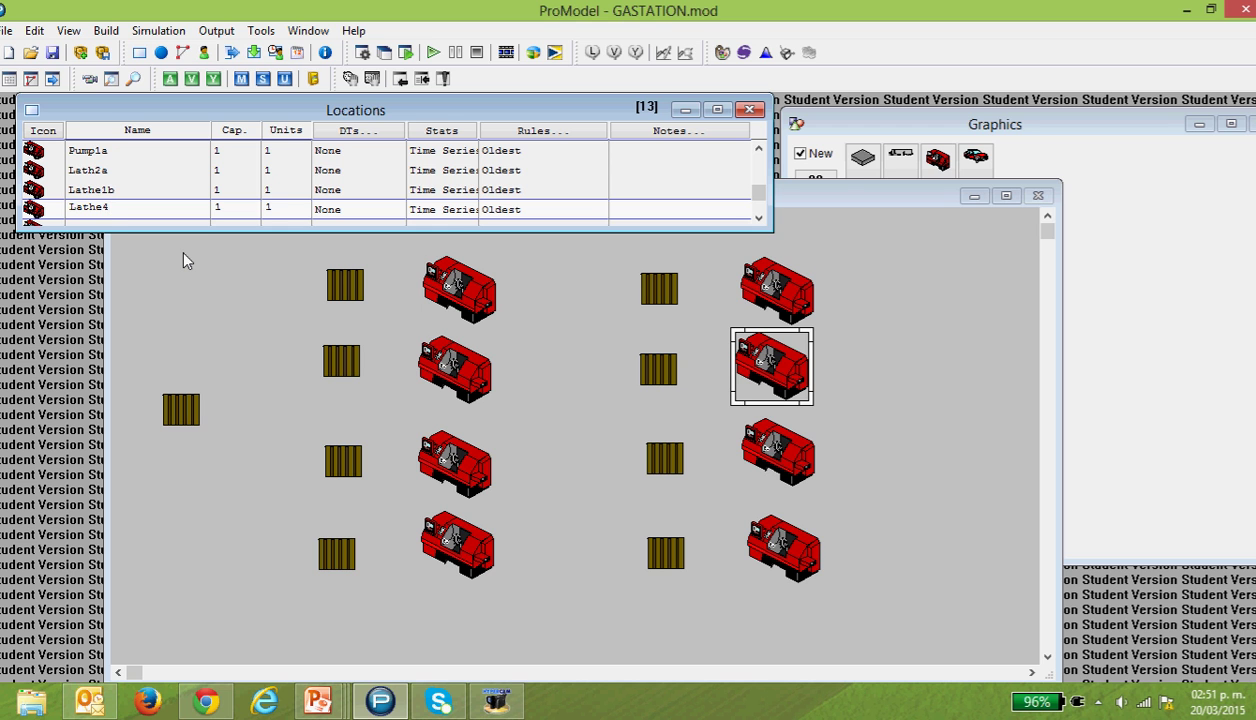
key("BackSpace")
key("BackSpace")
key("BackSpace")
key("BackSpace")
key("BackSpace")
key("BackSpace")
type("Pump2b")
Step: Correct the second and third lathe names to Pump2a and Pump1b
left_click(102, 171)
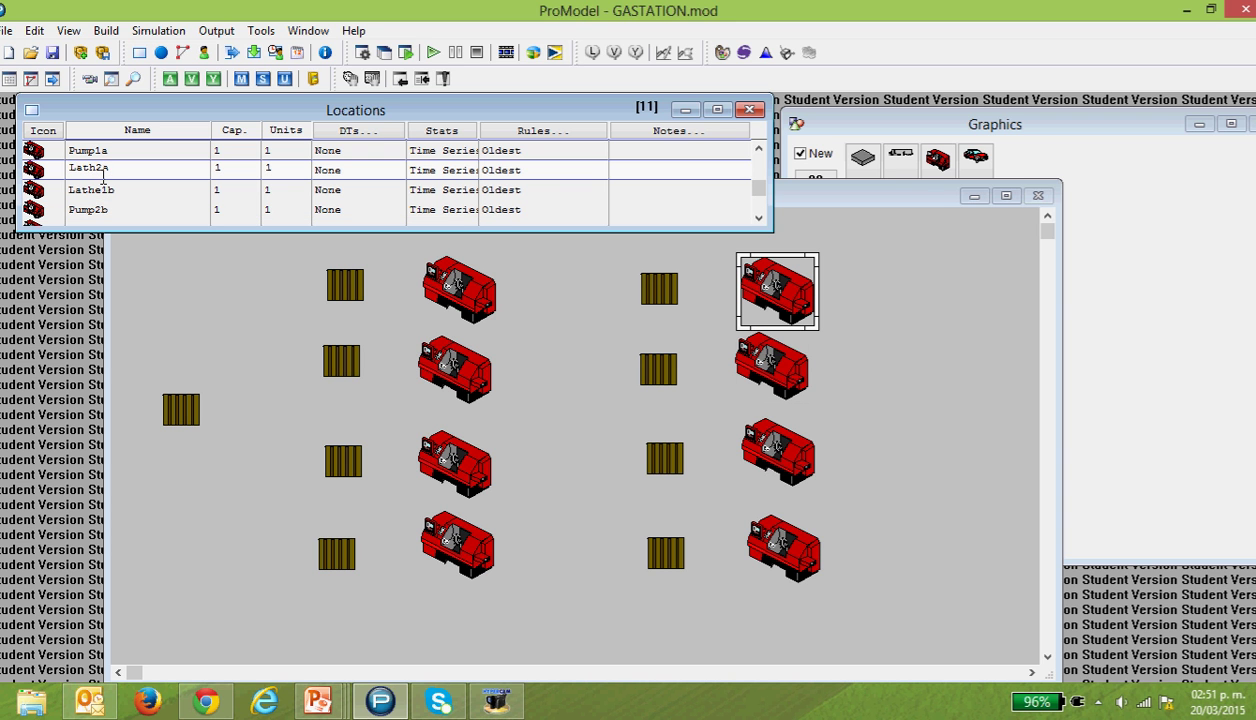
left_click(96, 168)
key("BackSpace")
key("BackSpace")
key("BackSpace")
key("BackSpace")
type("Pump")
left_click(101, 190)
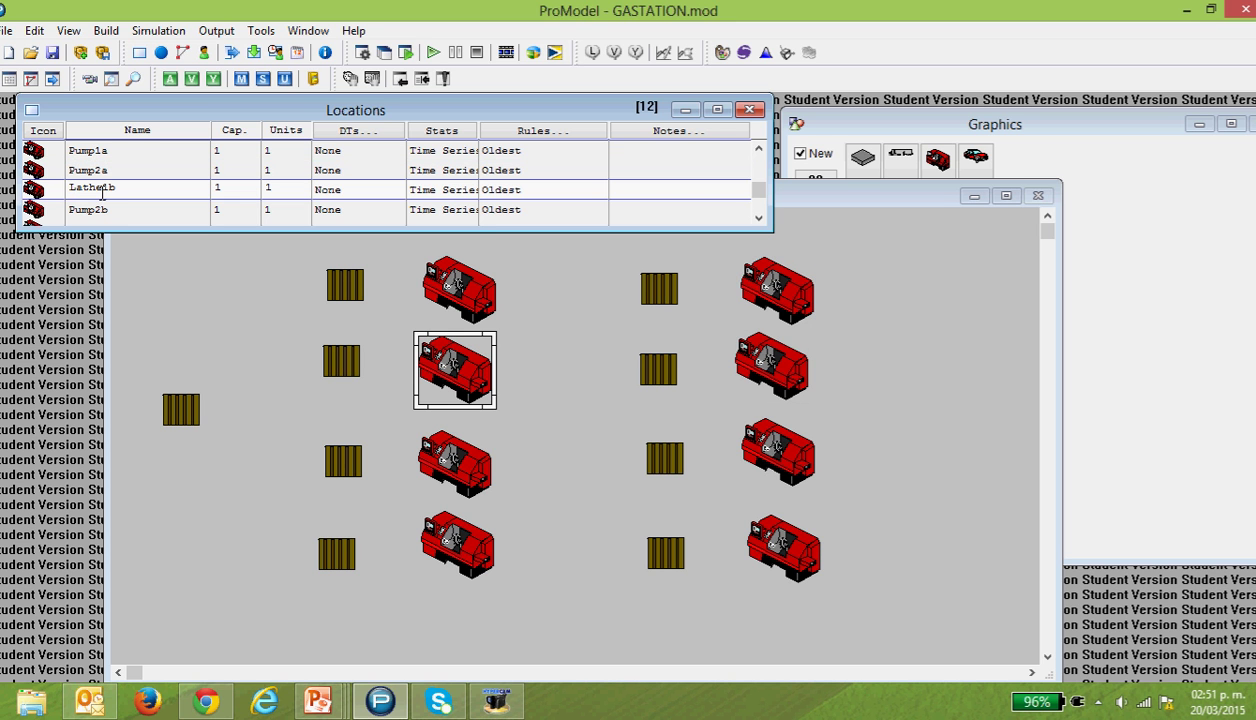
key("BackSpace")
key("BackSpace")
key("BackSpace")
key("BackSpace")
key("BackSpace")
type("Pump")
left_click(124, 212)
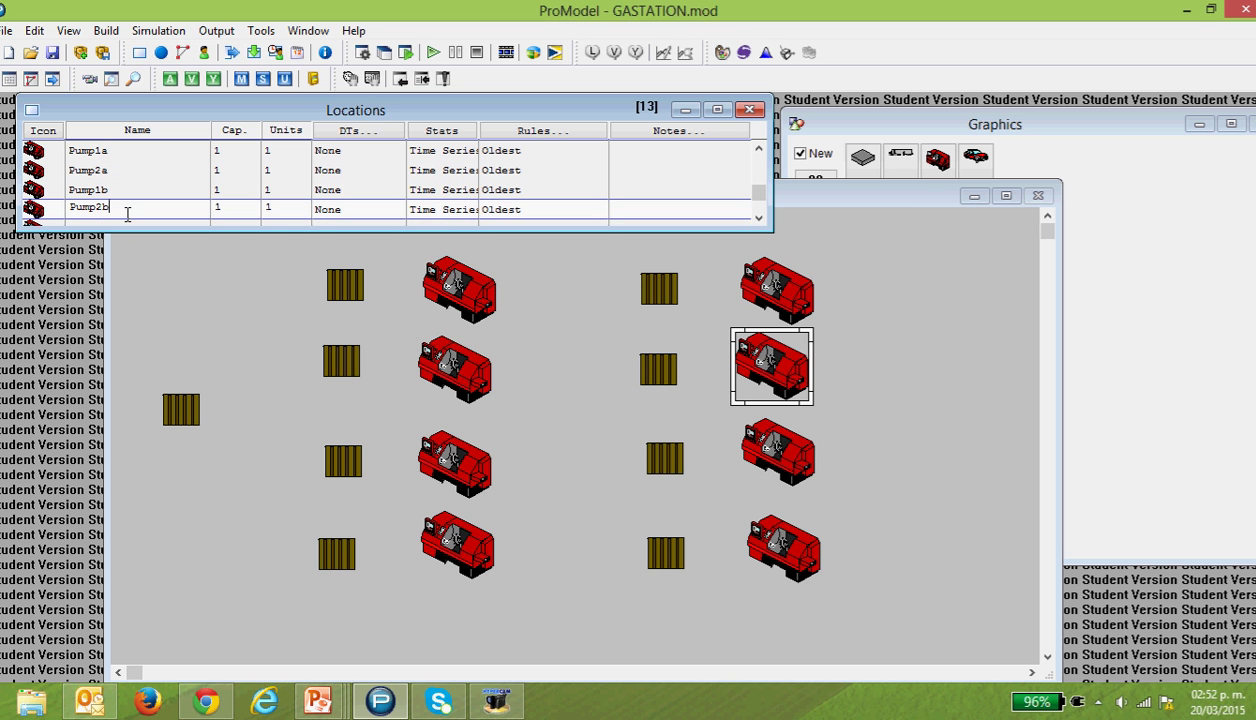
Step: Rename Lathe5 and Lathe6 to Pump3a and Pump3b
left_click(758, 218)
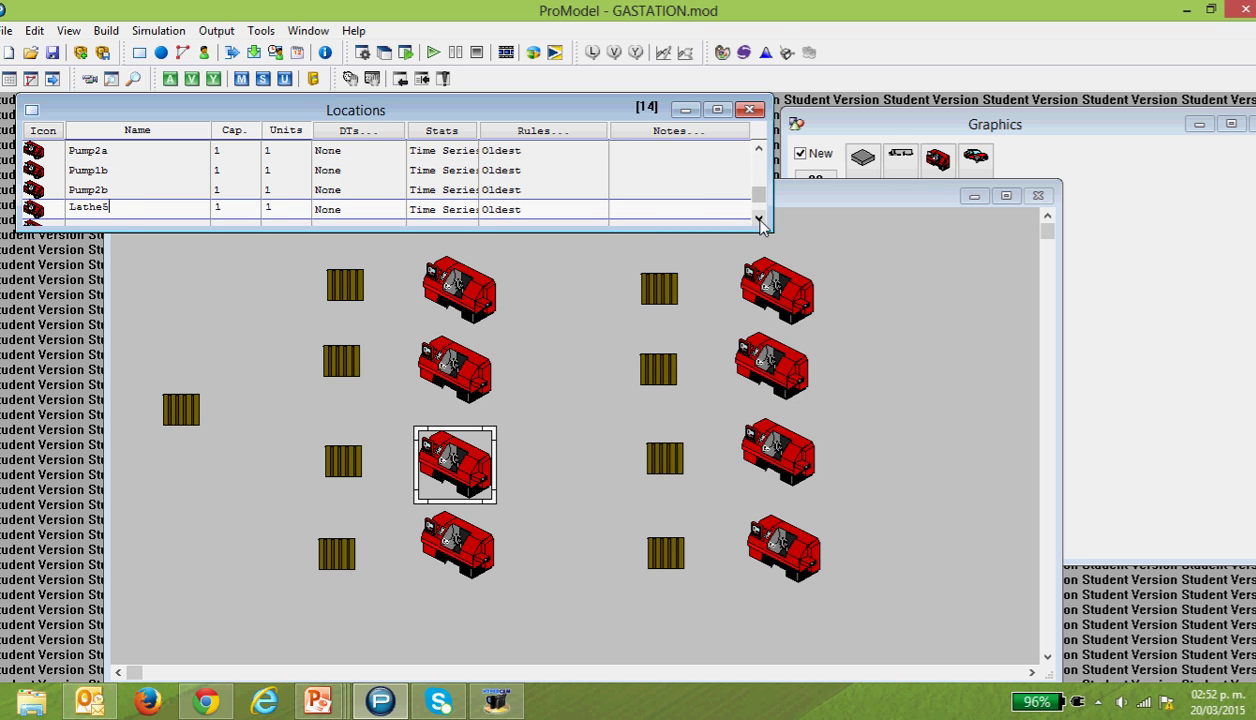
left_click(758, 218)
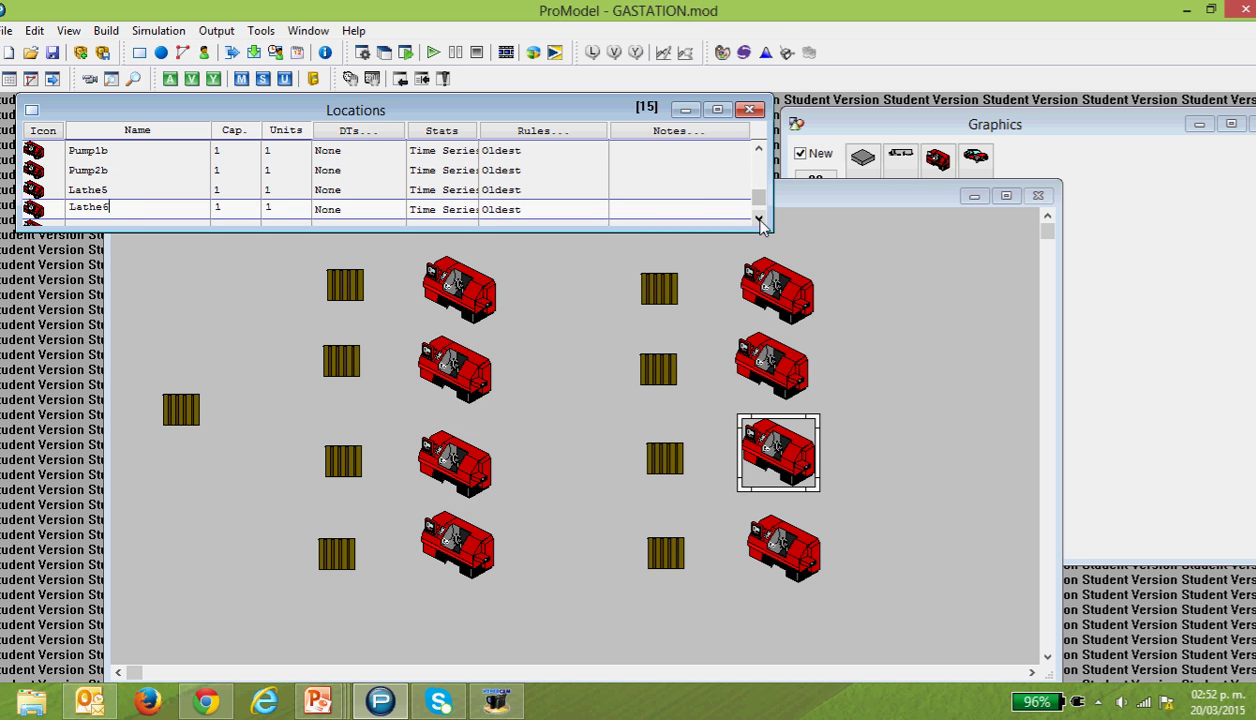
left_click(110, 190)
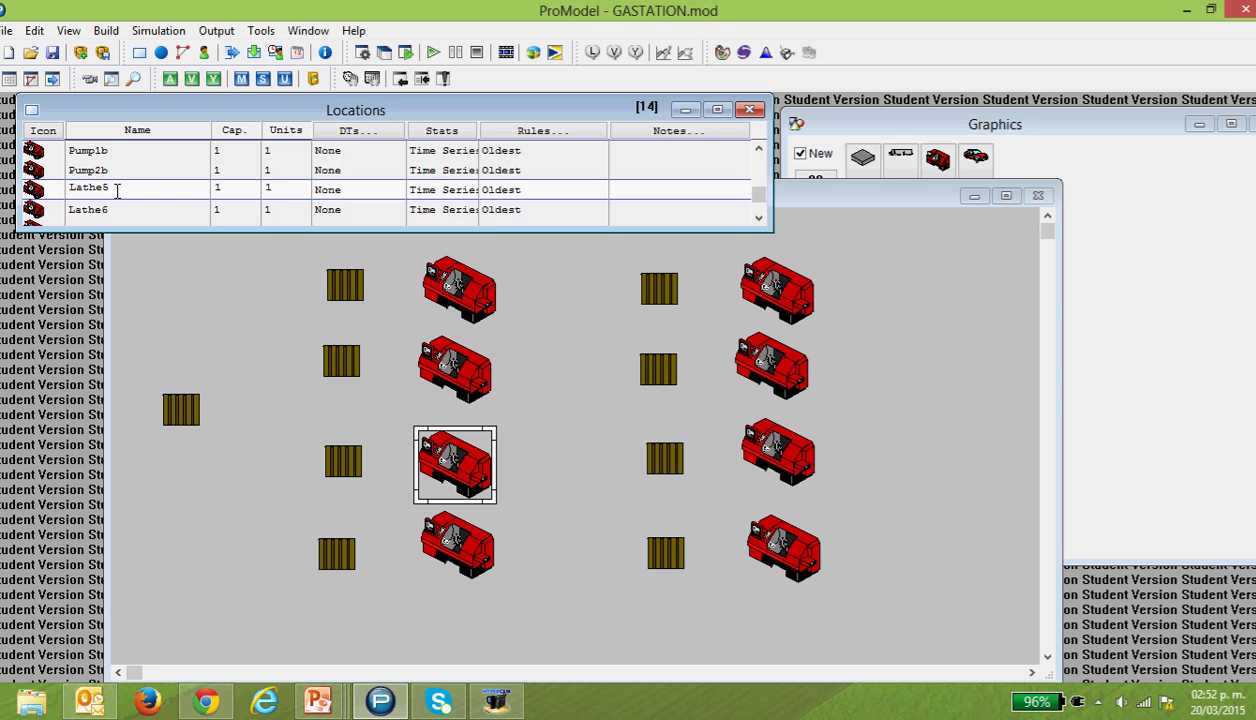
key("BackSpace")
key("BackSpace")
key("BackSpace")
key("BackSpace")
key("BackSpace")
type("Pump3a")
left_click(112, 210)
key("BackSpace")
key("BackSpace")
key("BackSpace")
key("BackSpace")
key("BackSpace")
key("BackSpace")
type("P")
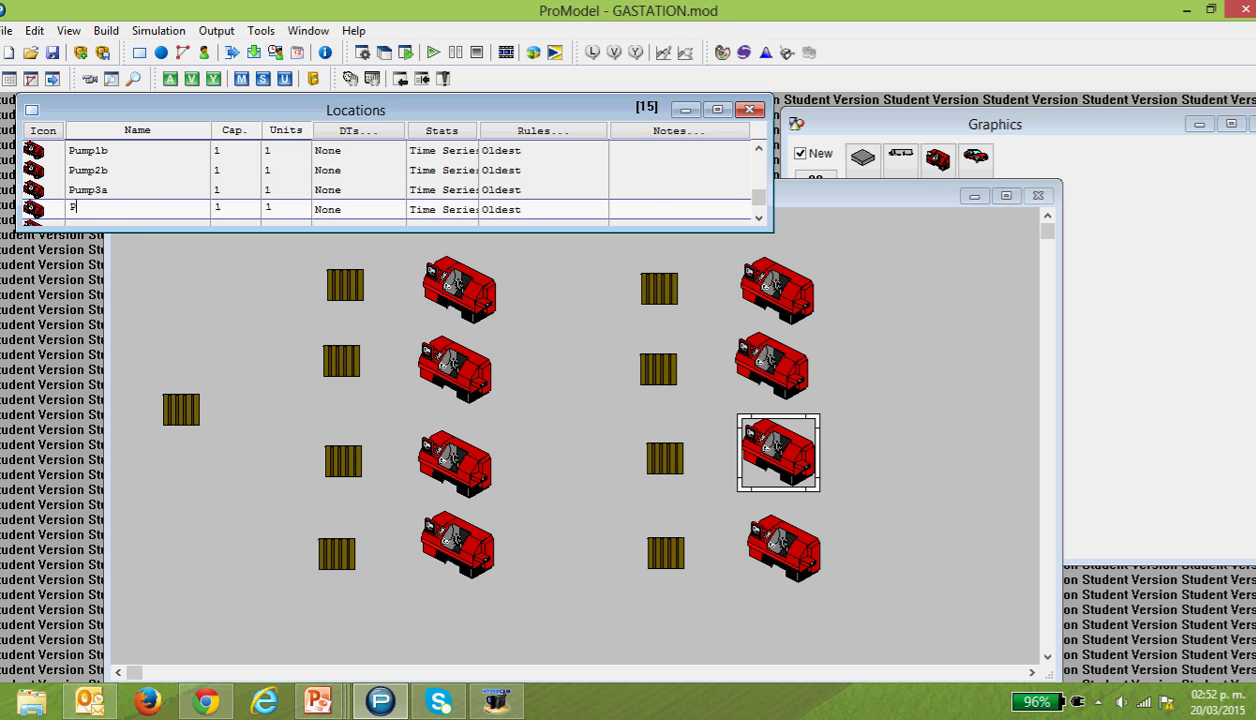
type("ump3b")
Step: Rename Lathe7 and Lathe8 to Pump4a and Pump4b, then scroll back to the top
left_click(758, 218)
left_click(758, 218)
left_click(122, 189)
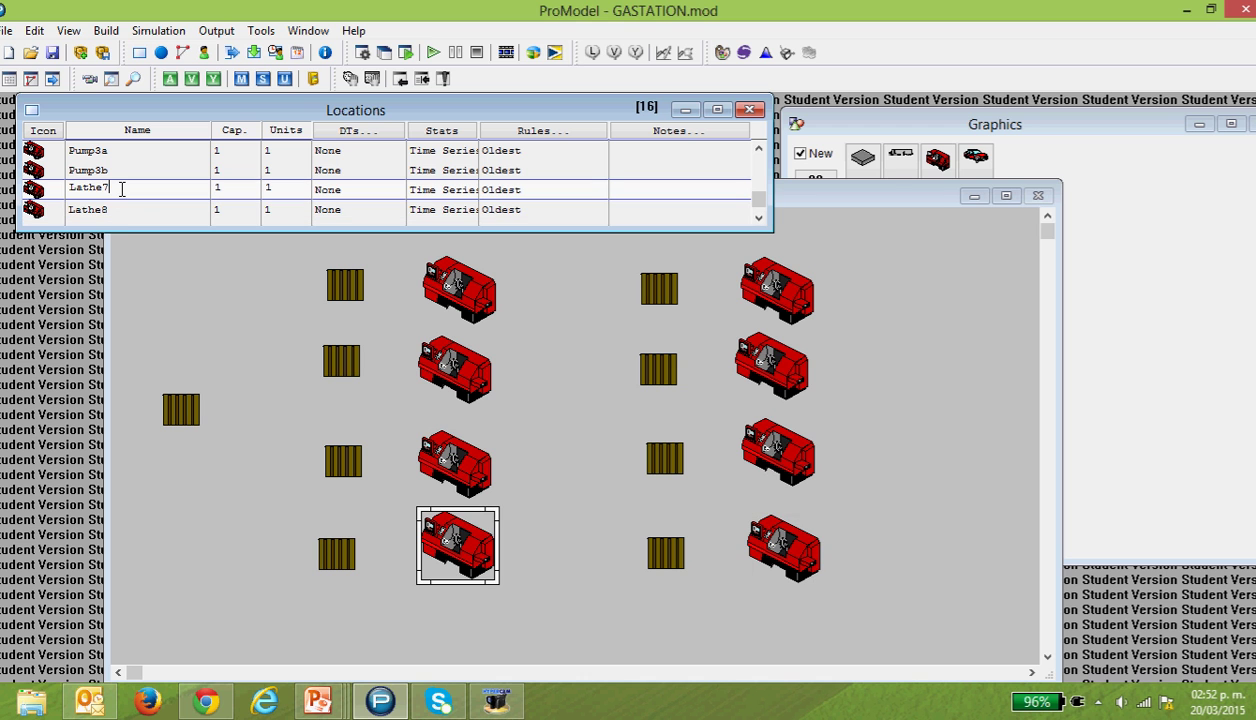
key("BackSpace")
key("BackSpace")
key("BackSpace")
key("BackSpace")
key("BackSpace")
type("Pump4a")
left_click(112, 209)
key("BackSpace")
key("BackSpace")
key("BackSpace")
key("BackSpace")
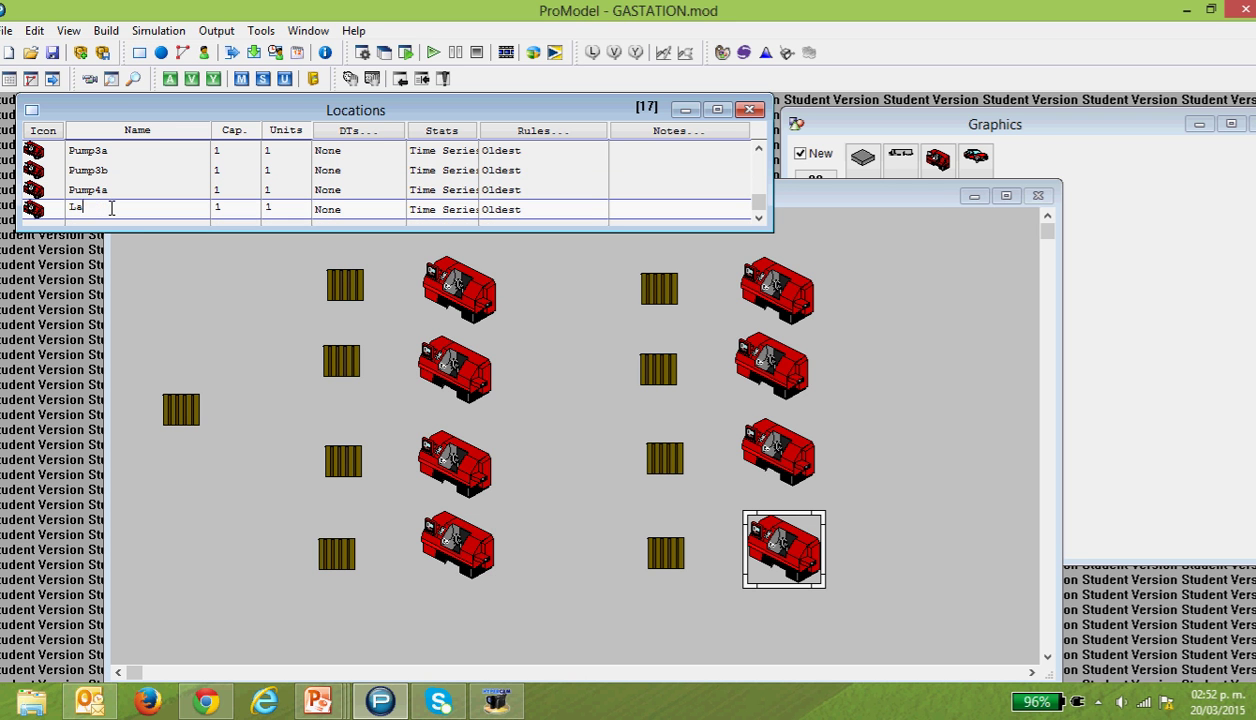
key("BackSpace")
key("BackSpace")
type("Pump4")
left_click(233, 150)
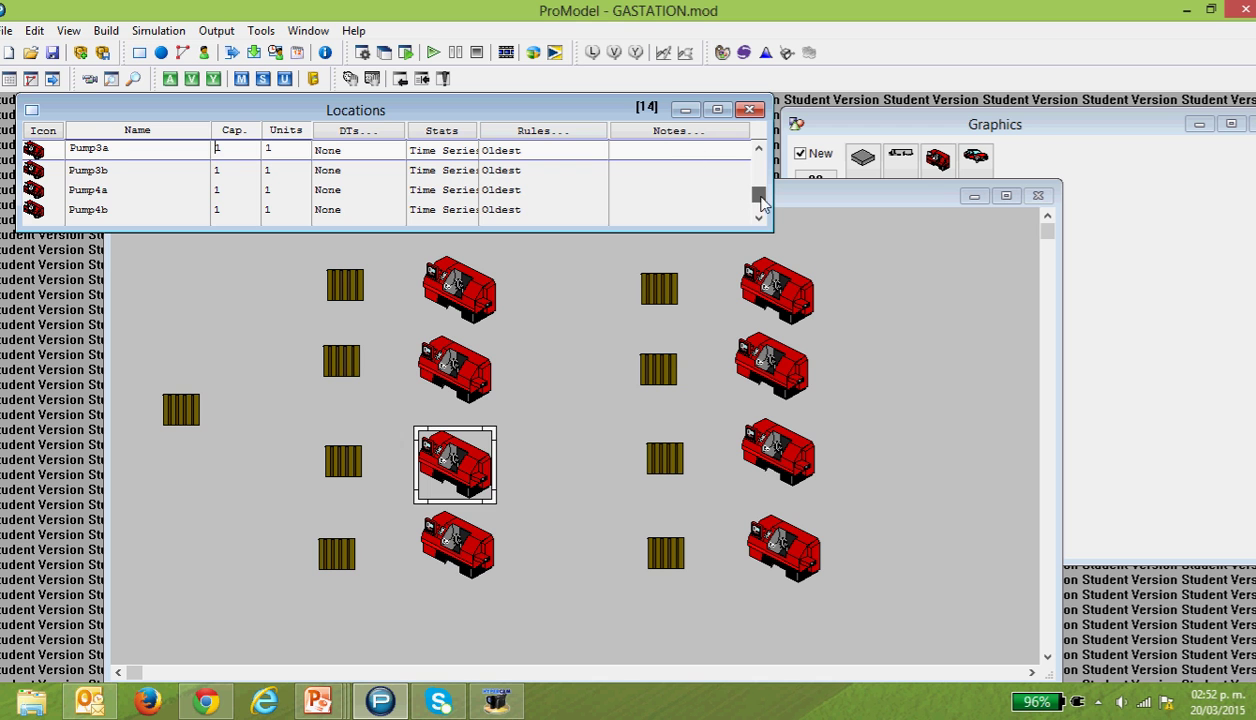
left_click_drag(758, 195, 760, 166)
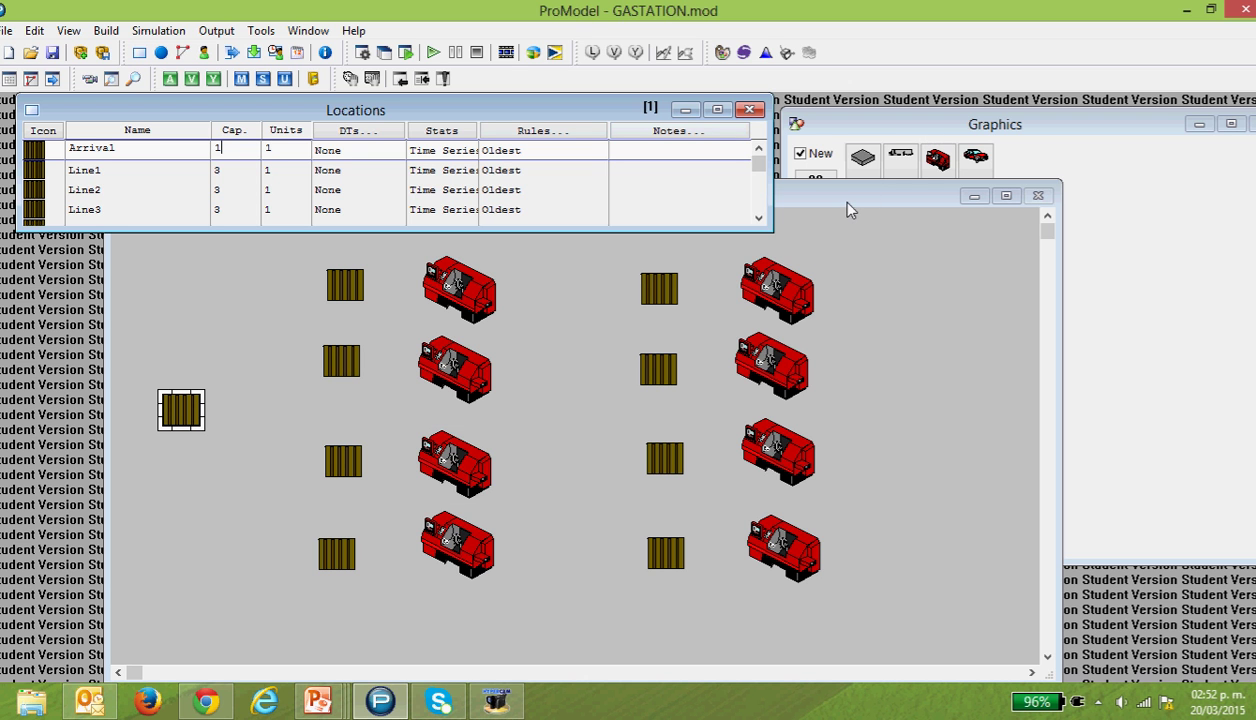
Step: Create a Car entity from the red car icon in the Entities graphics library
left_click(107, 32)
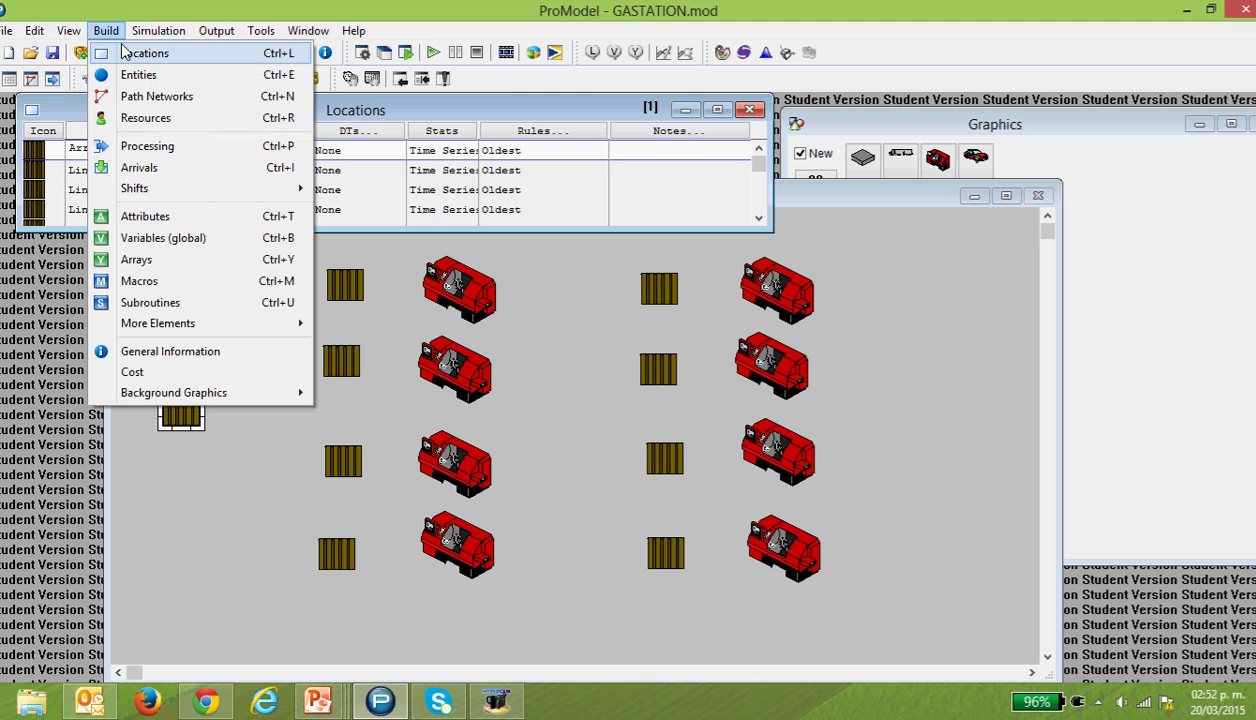
left_click(138, 75)
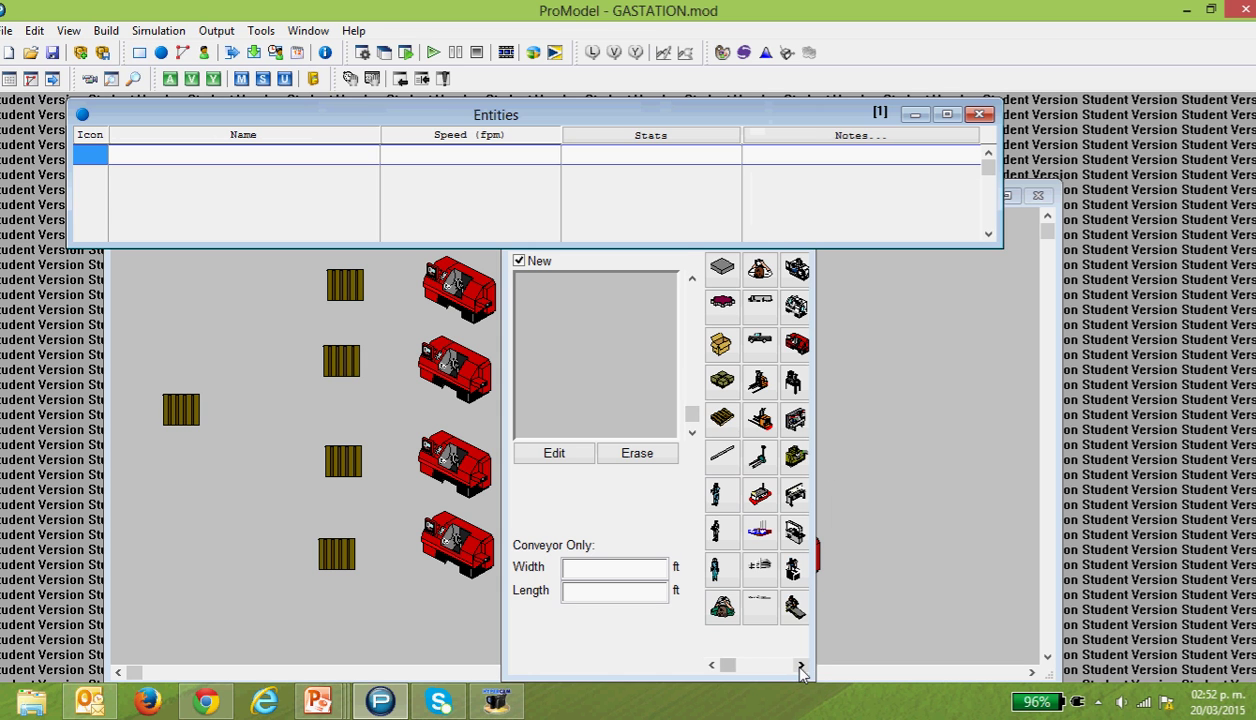
left_click(801, 666)
left_click(801, 666)
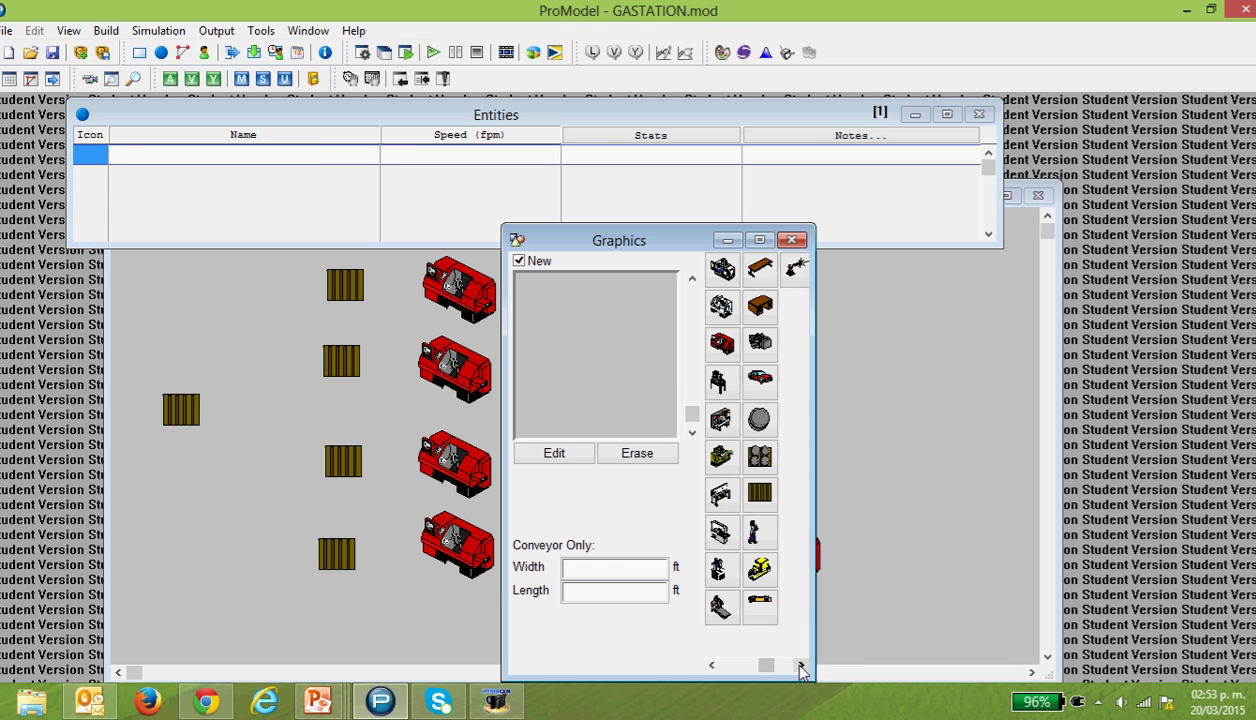
left_click(760, 377)
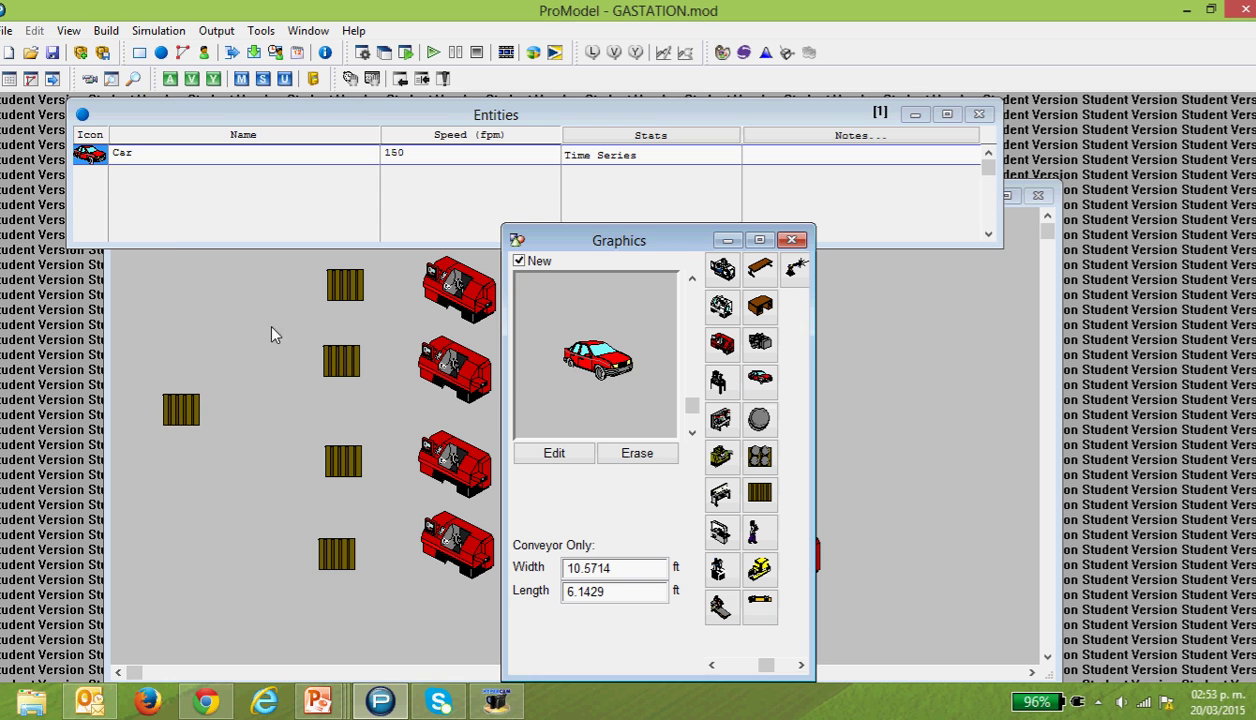
left_click(145, 154)
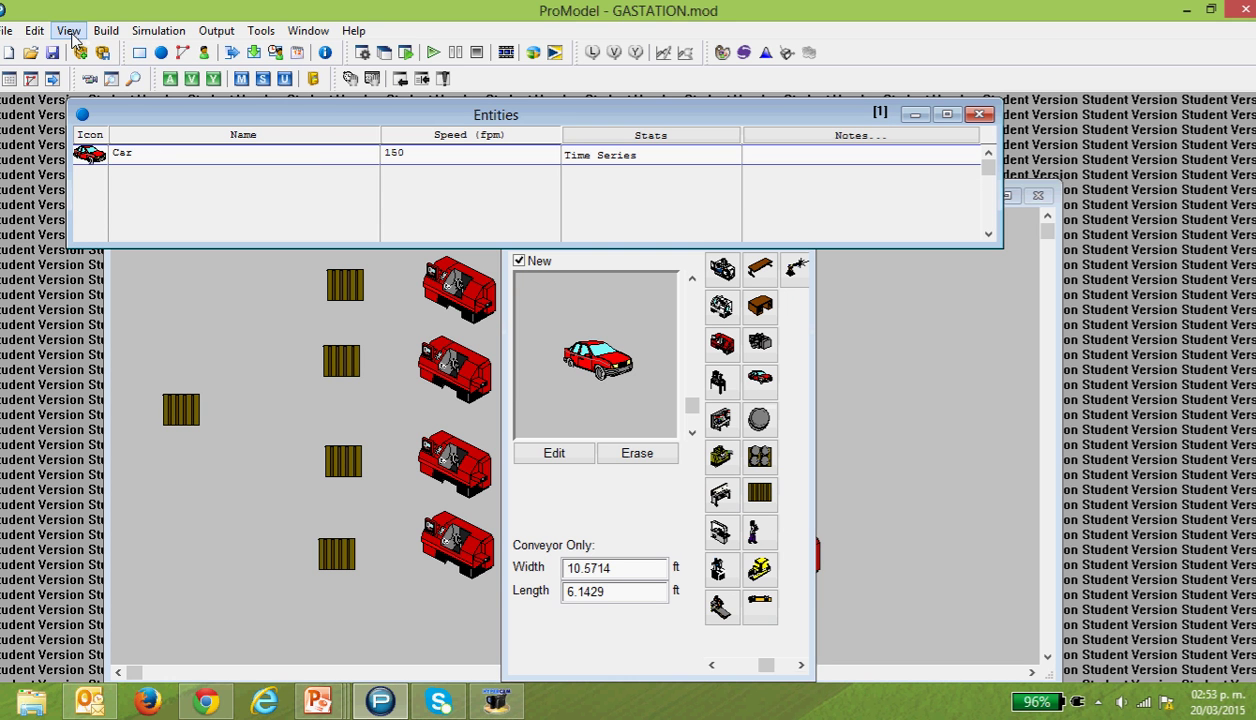
left_click(106, 31)
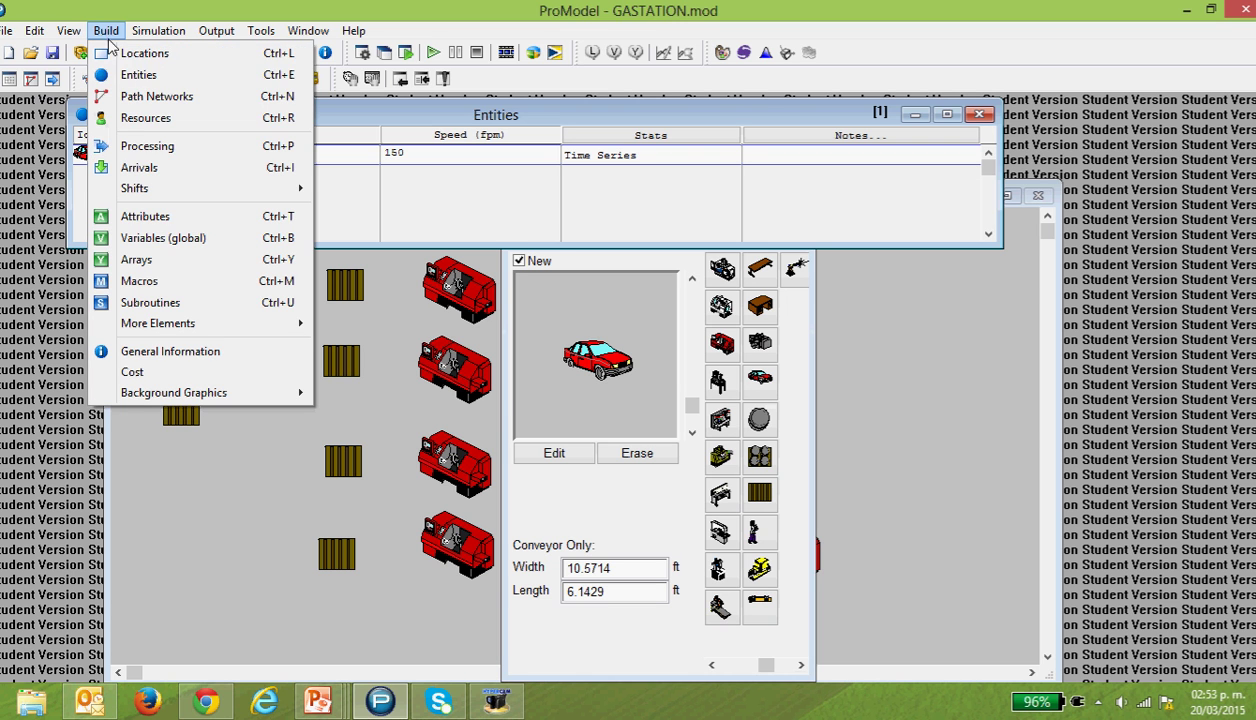
Step: Add a Car arrival at the Arrival location with quantity 1 each
left_click(154, 168)
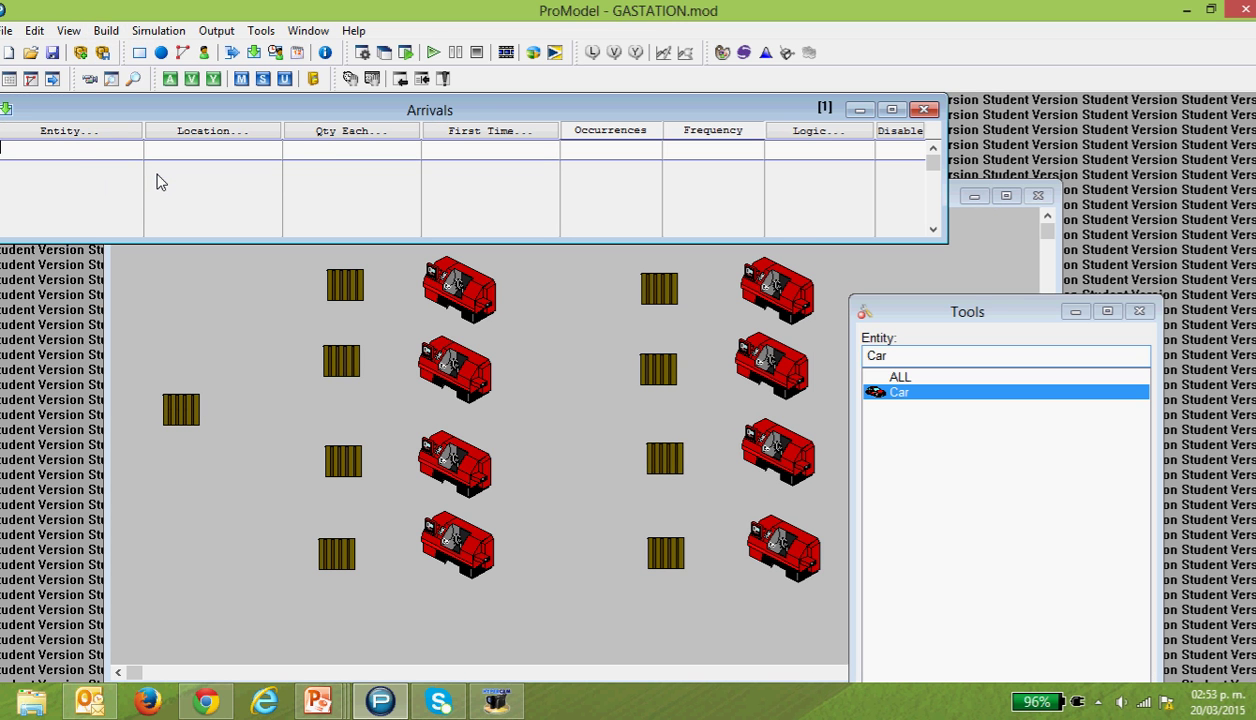
left_click(110, 135)
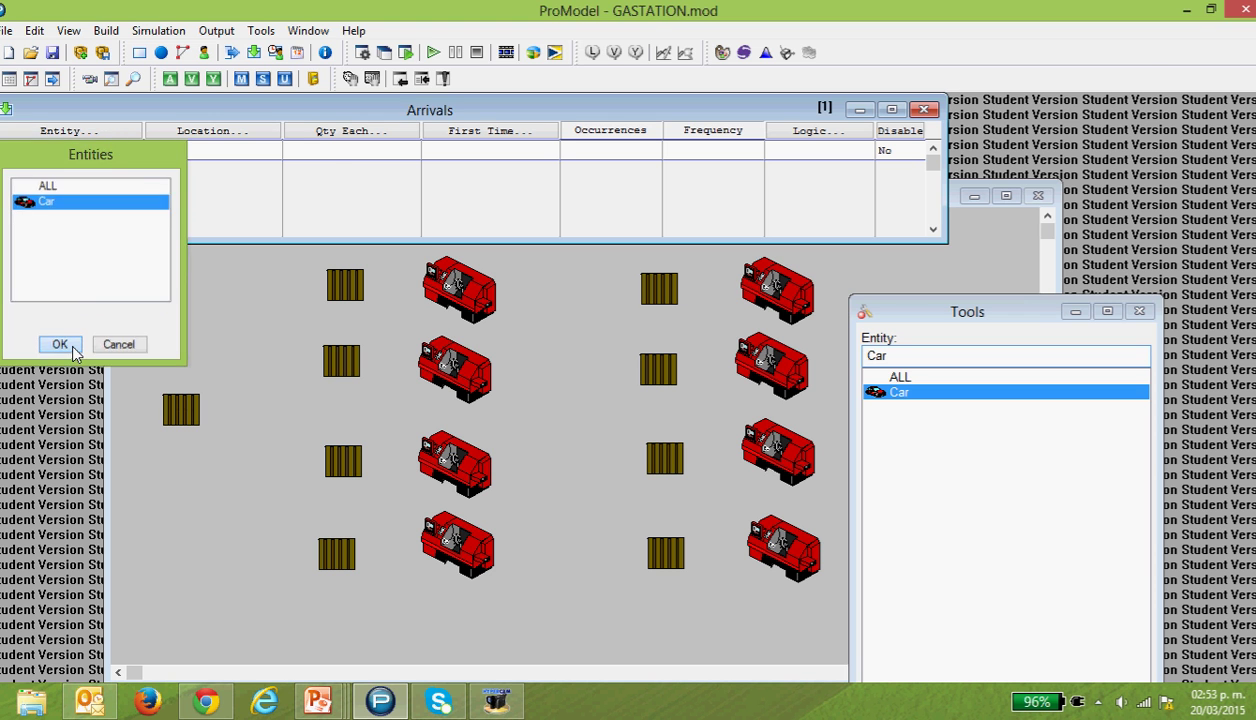
left_click(62, 342)
left_click(213, 134)
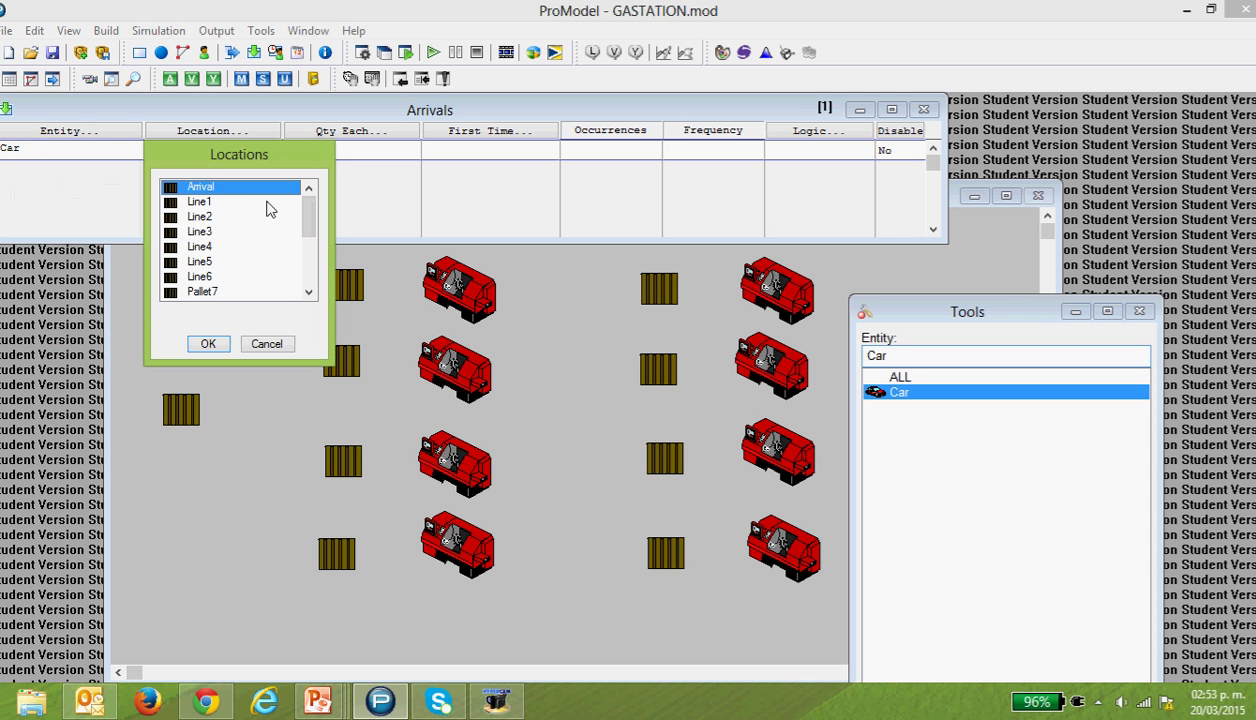
left_click(207, 344)
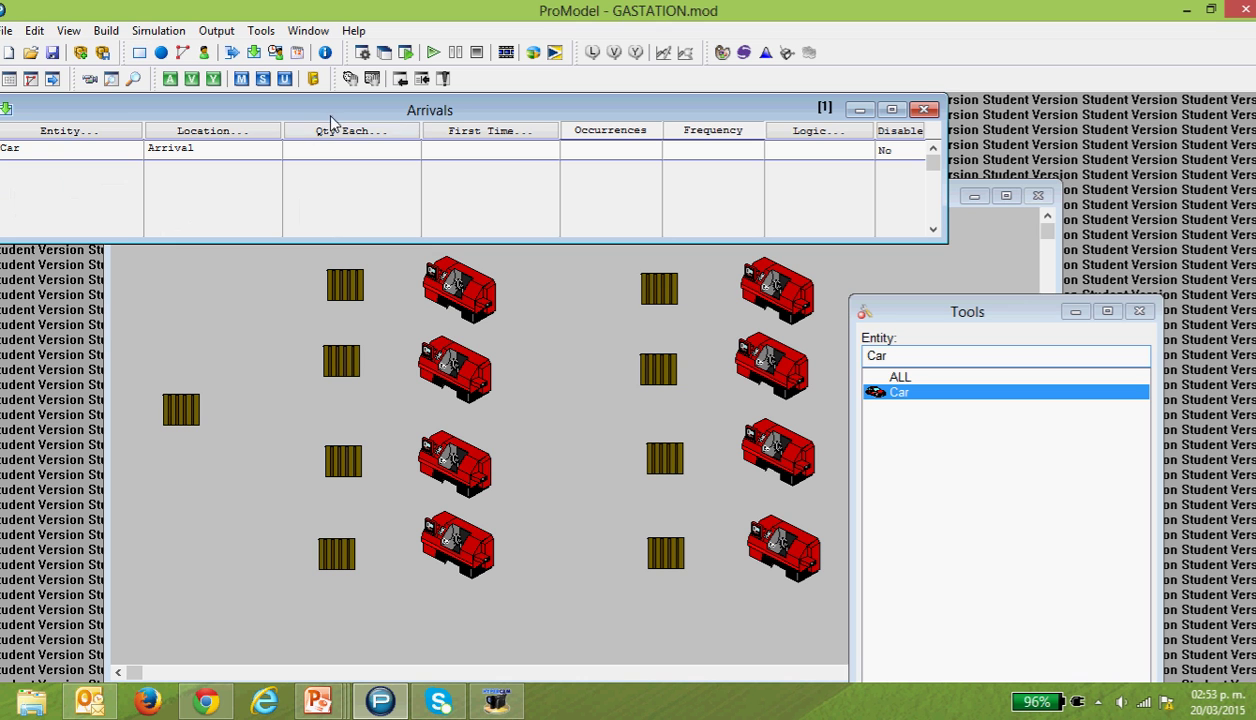
type("1")
Step: Set first time 0, occurrences inf and frequency e(1)min, then save the model
left_click(465, 147)
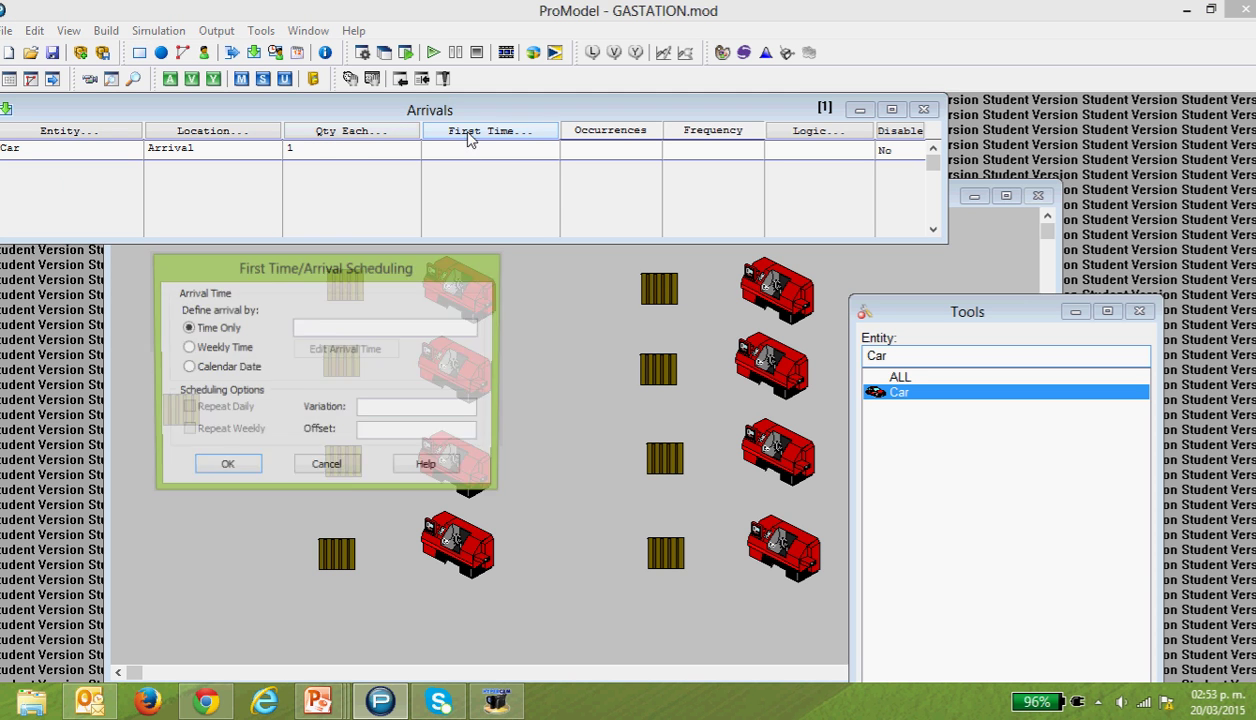
left_click(363, 323)
type("0")
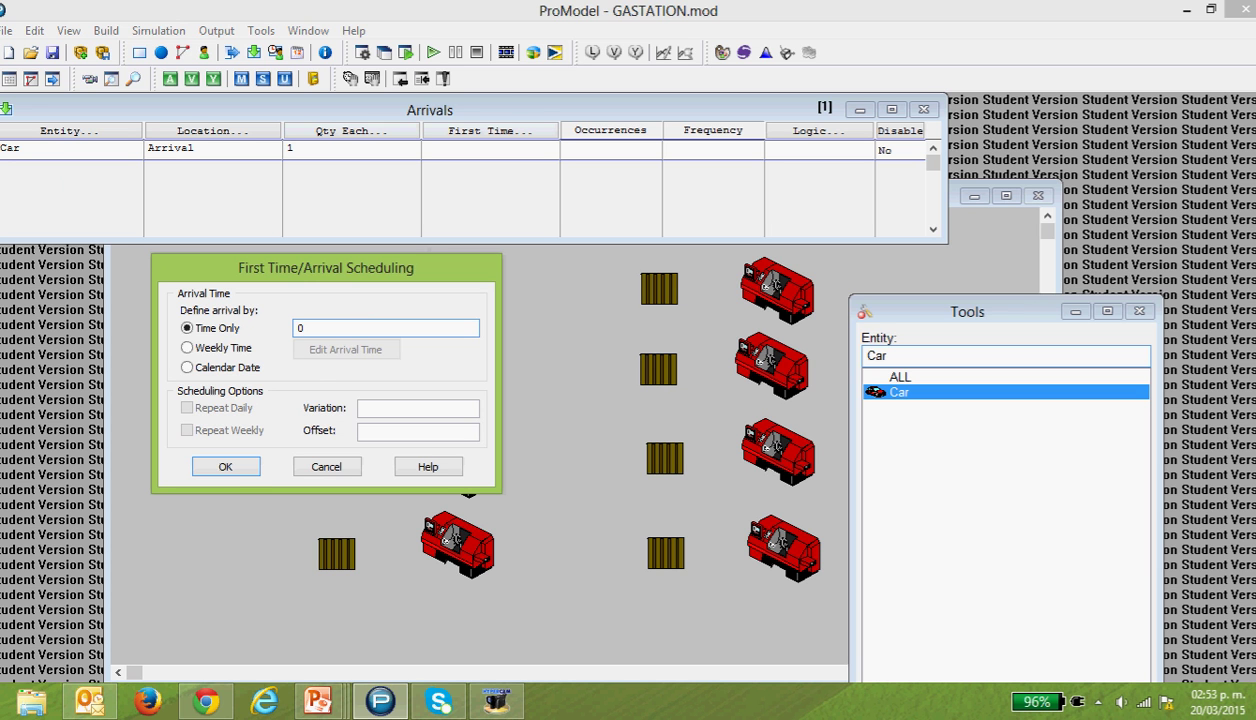
left_click(227, 467)
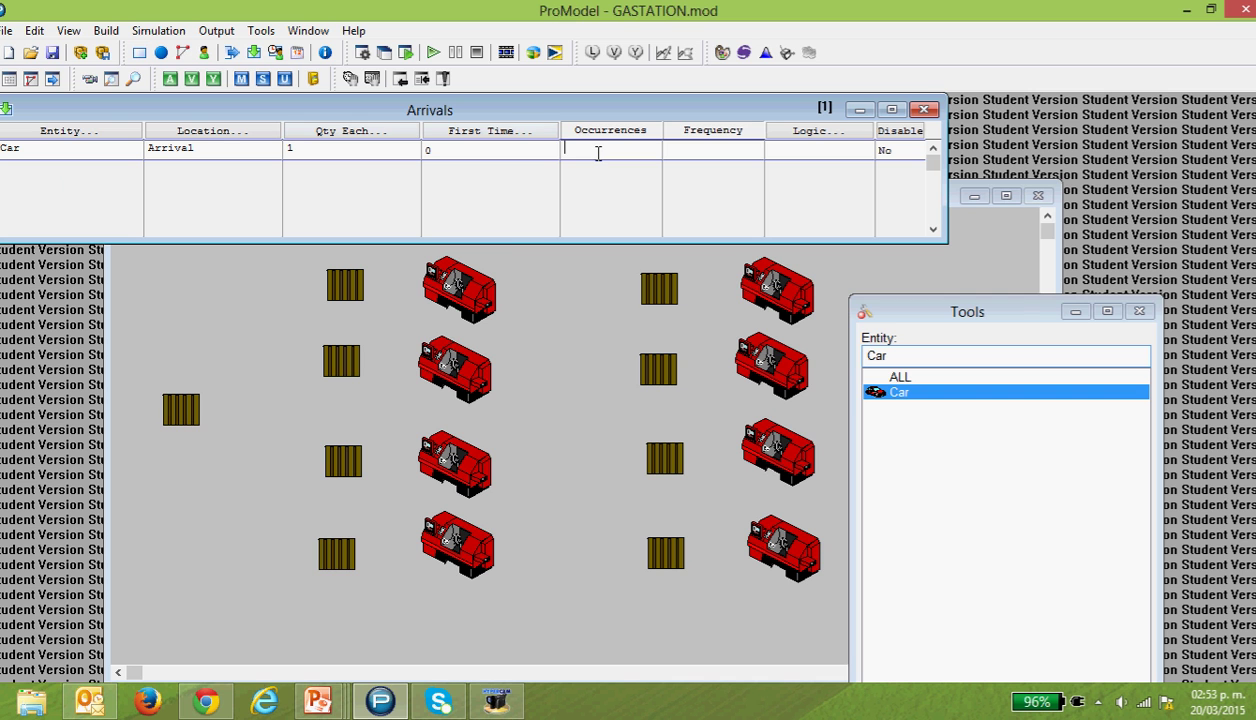
type("inf")
left_click(716, 149)
type("e(1)min")
left_click(55, 54)
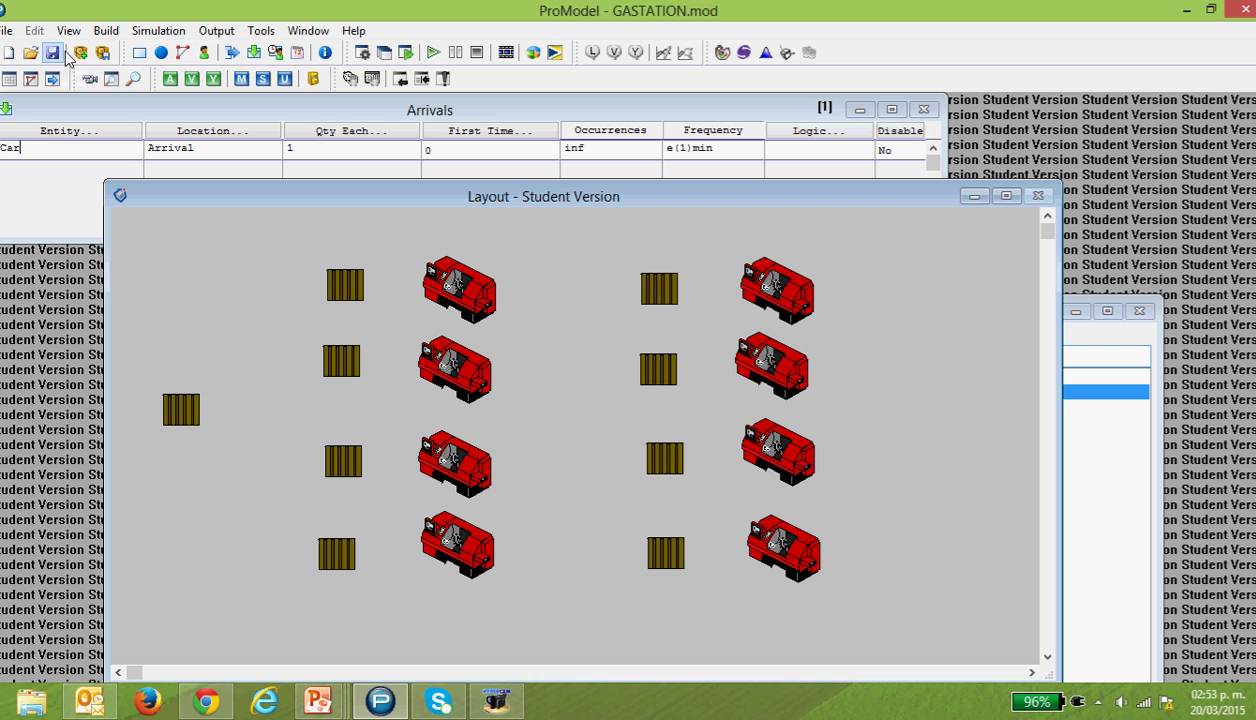
Step: Create a Processing record for entity Car at location Arrival
left_click(105, 32)
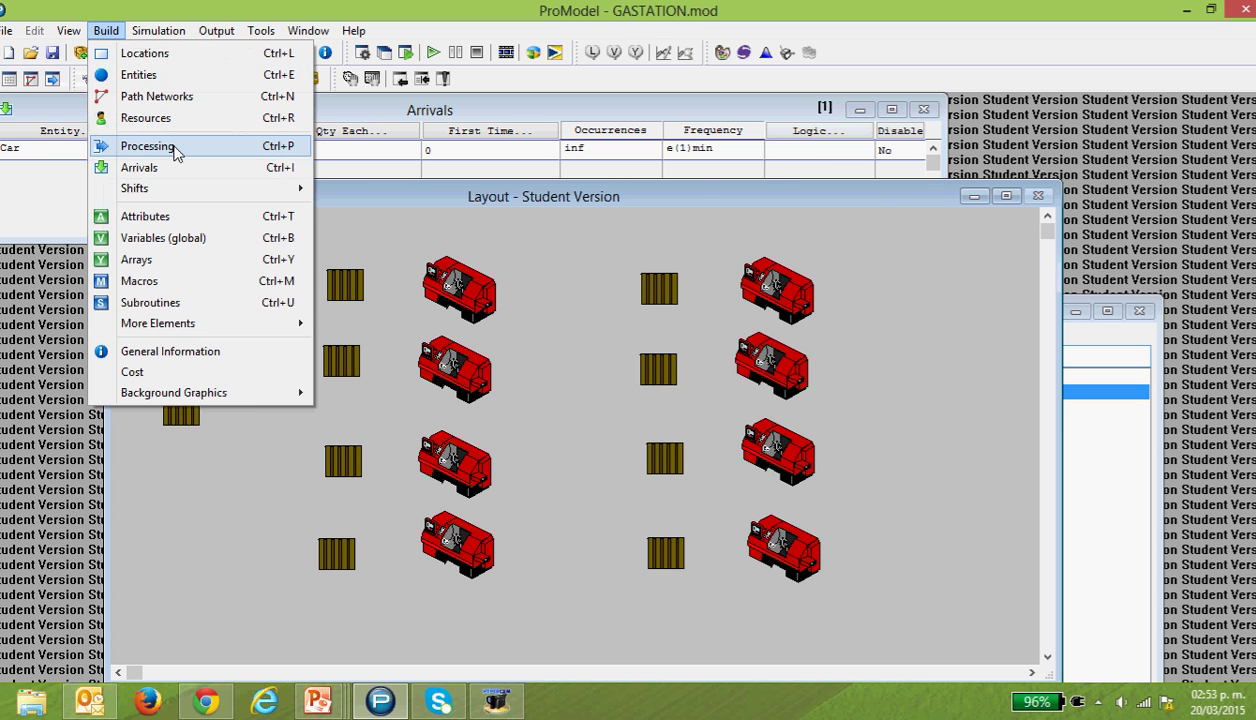
left_click(175, 148)
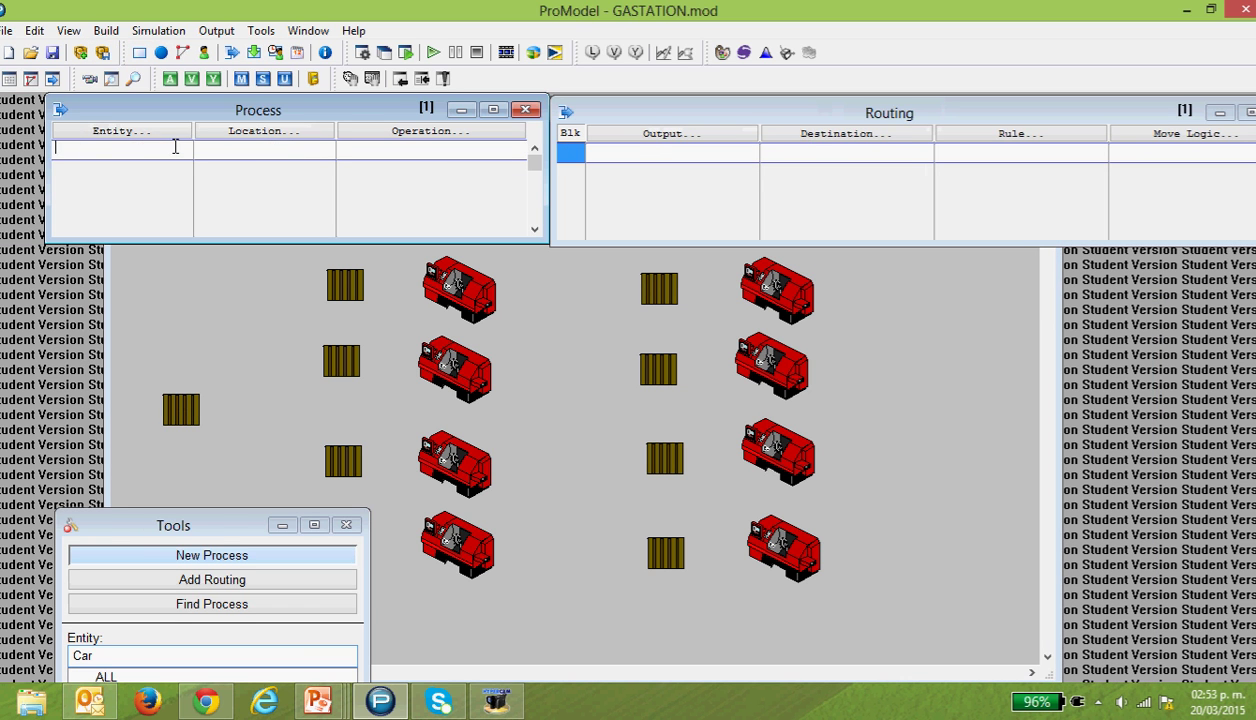
left_click(145, 135)
left_click(149, 197)
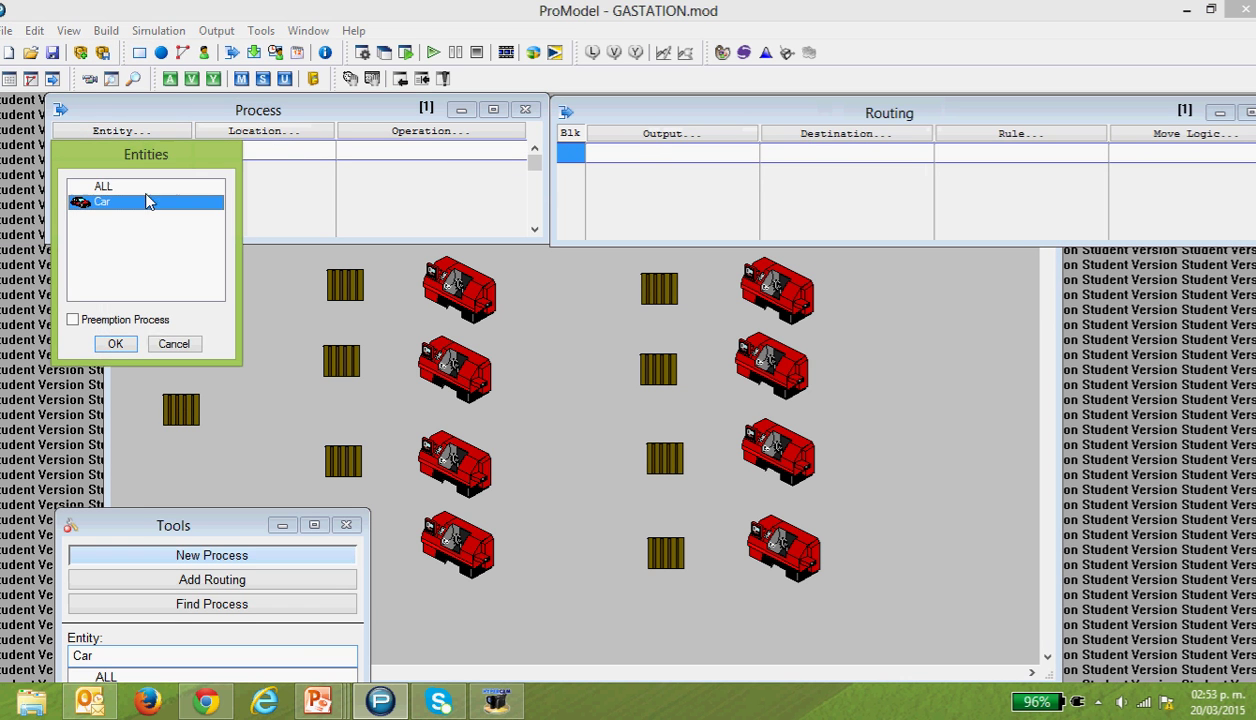
left_click(118, 340)
left_click(272, 133)
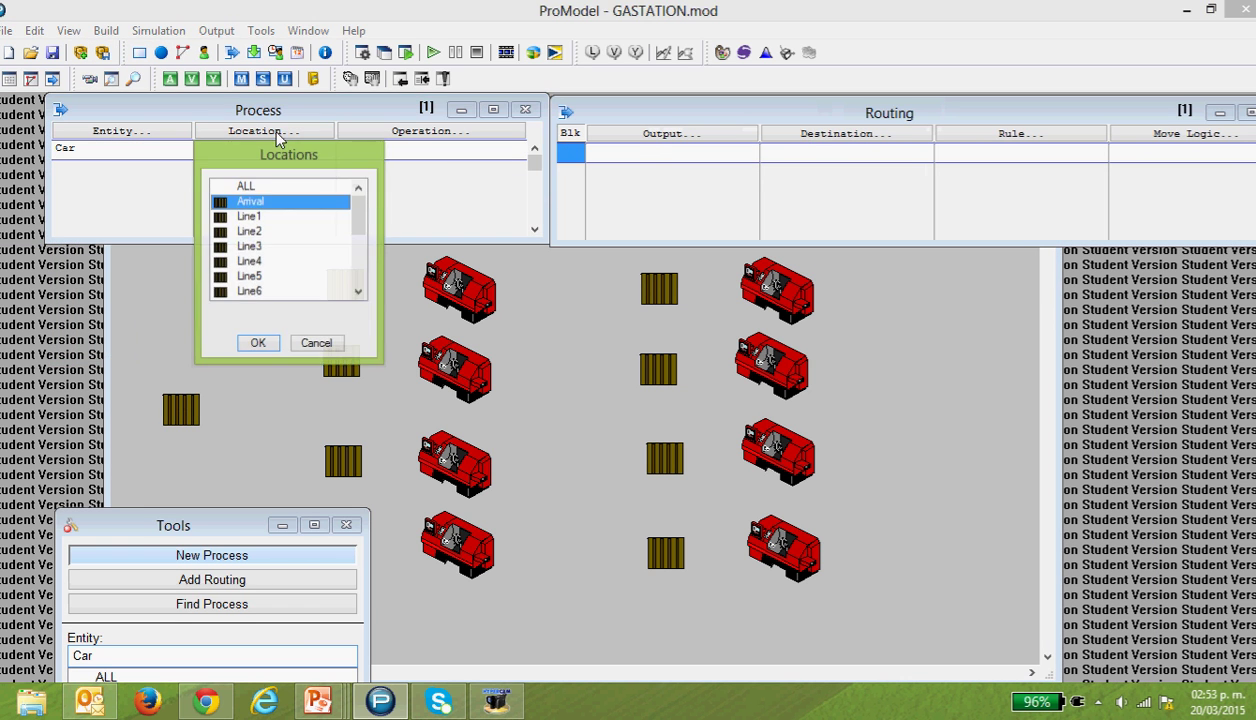
left_click(257, 343)
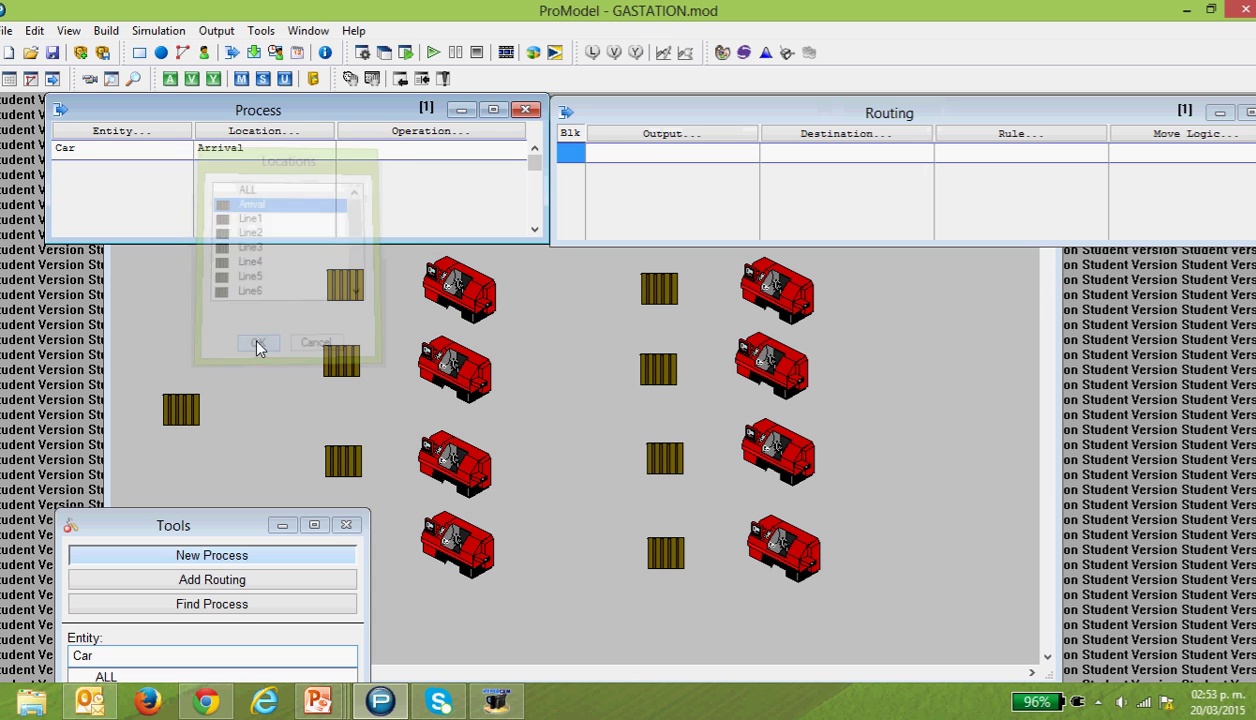
Step: Route Car output to Line1 using the Most Available (MOST 1) rule
left_click(635, 133)
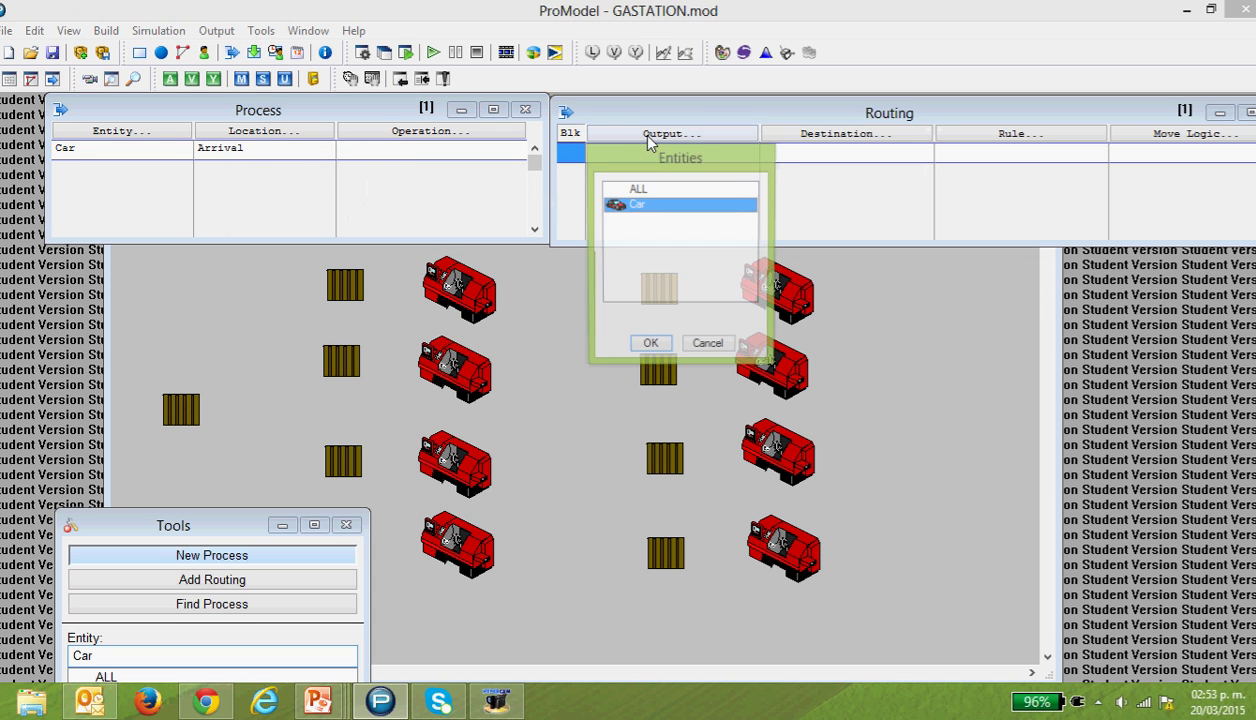
left_click(649, 346)
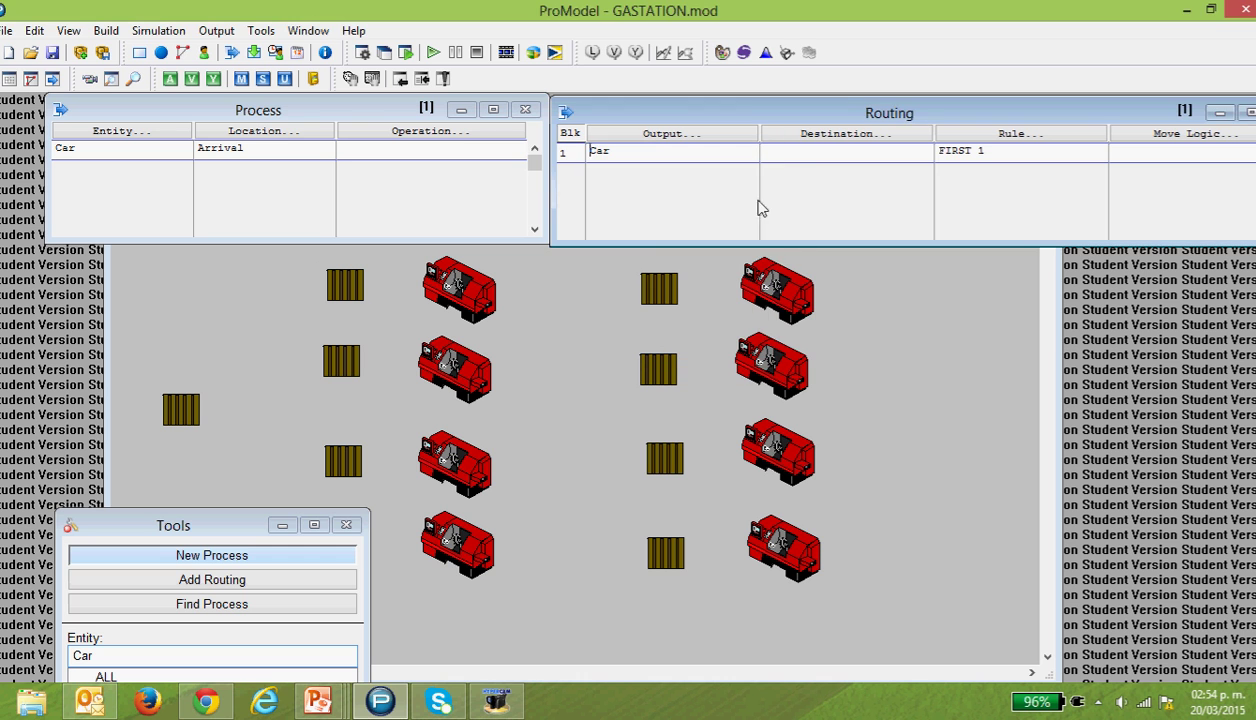
left_click(822, 135)
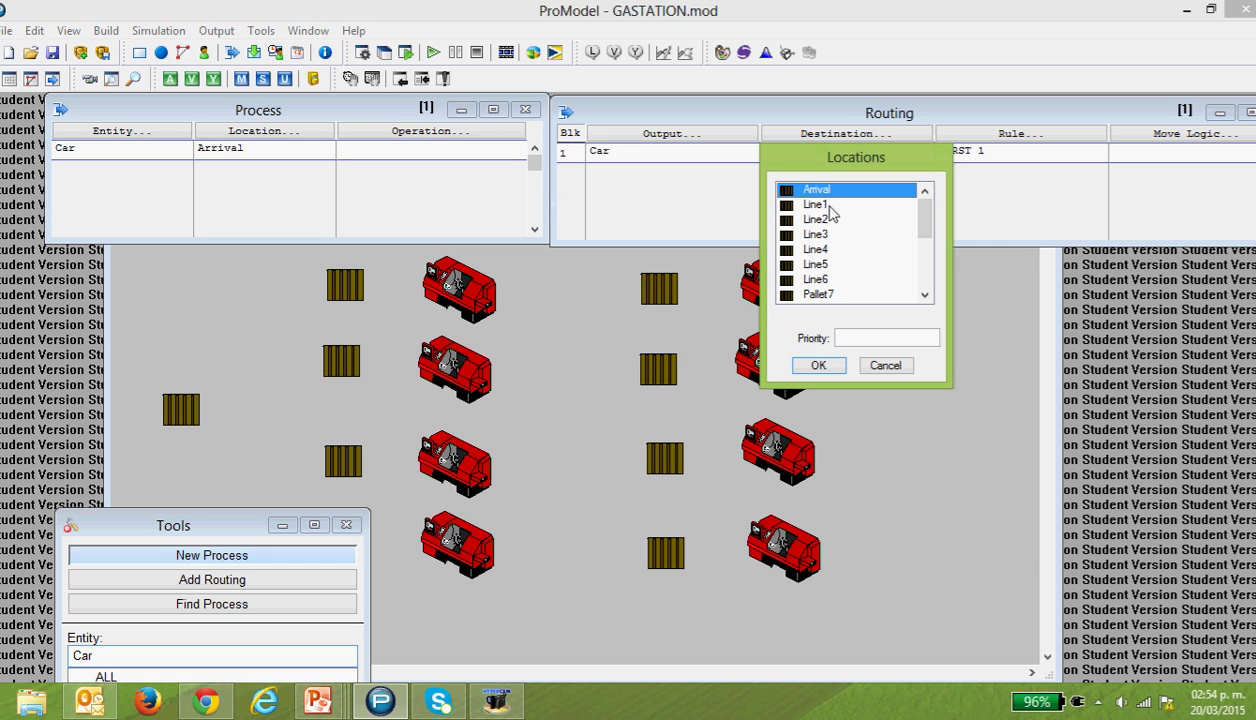
left_click(831, 208)
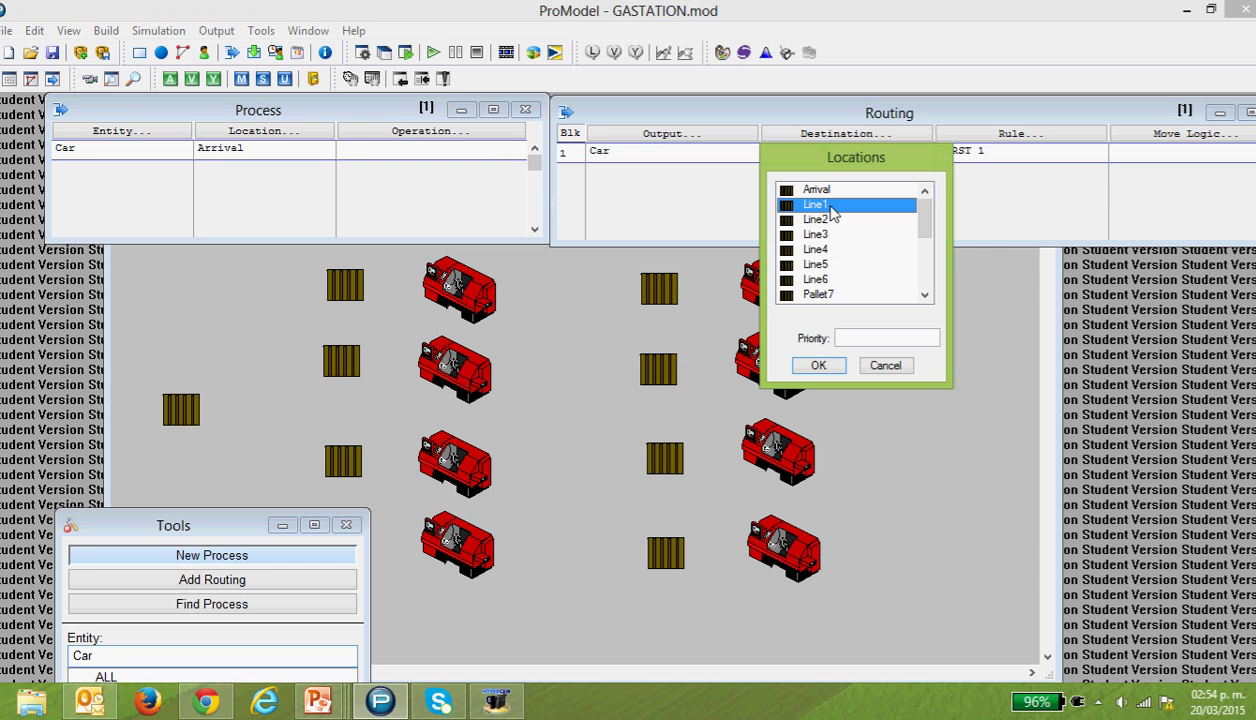
left_click(816, 365)
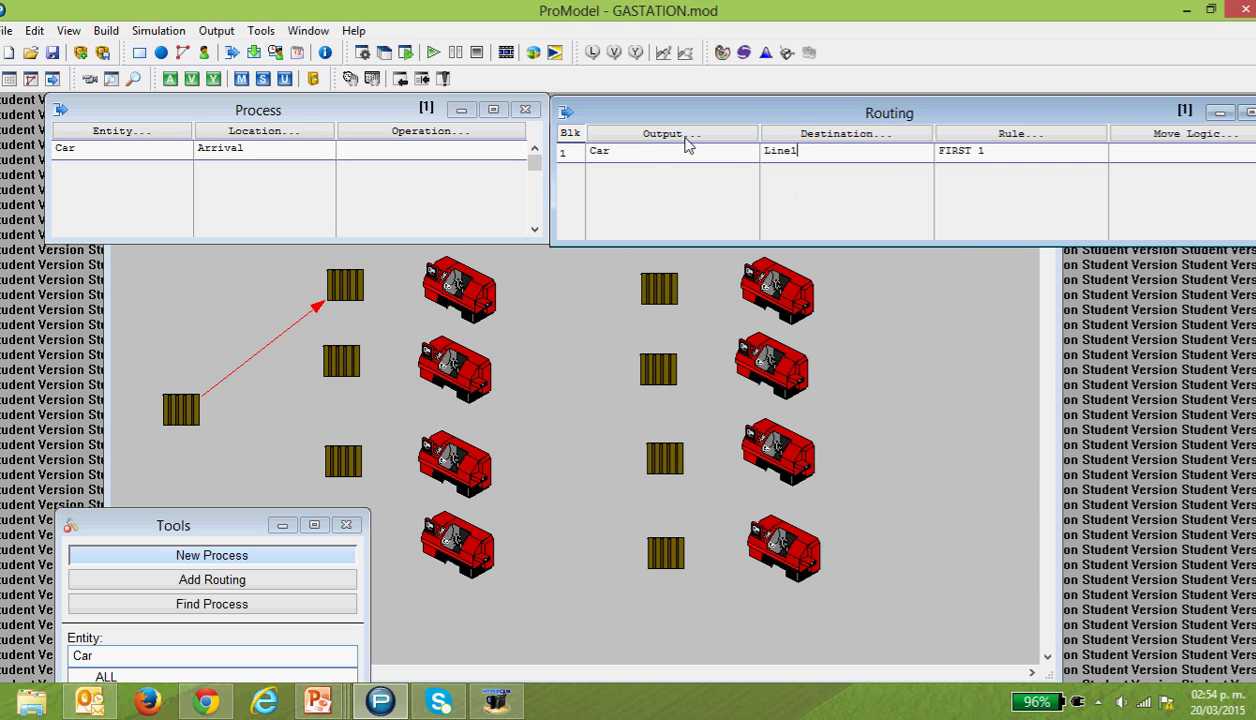
left_click(952, 135)
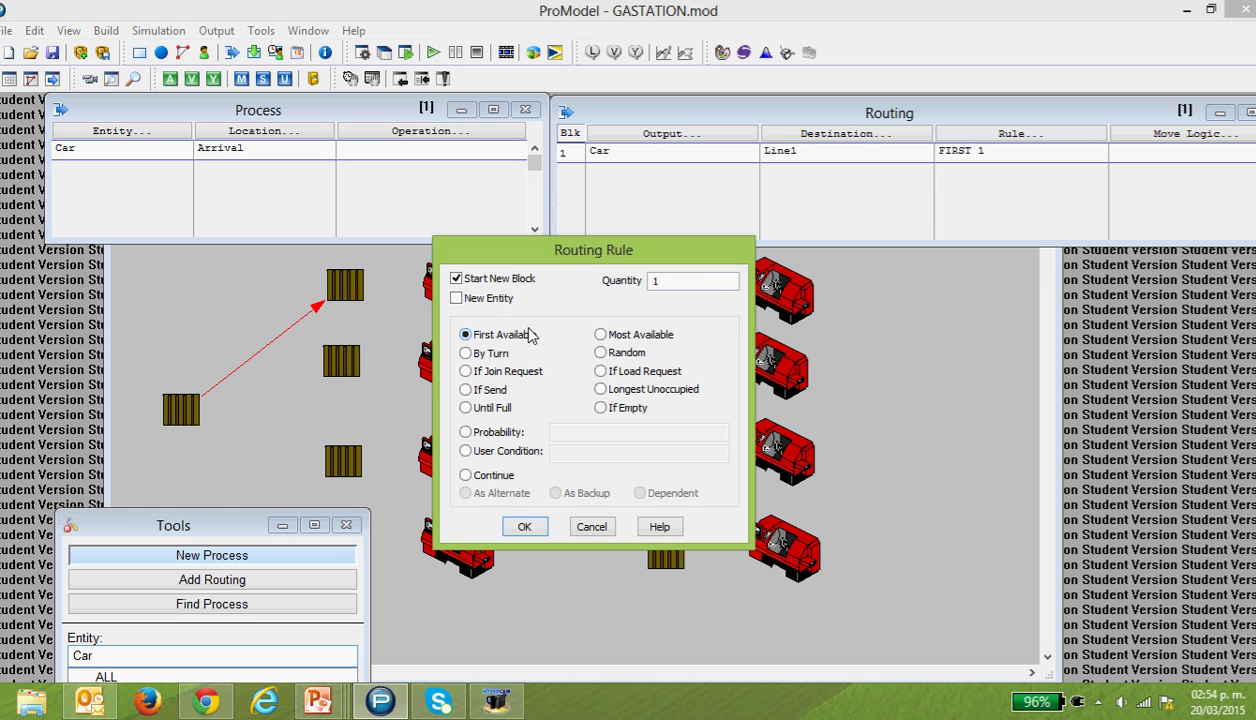
left_click(601, 336)
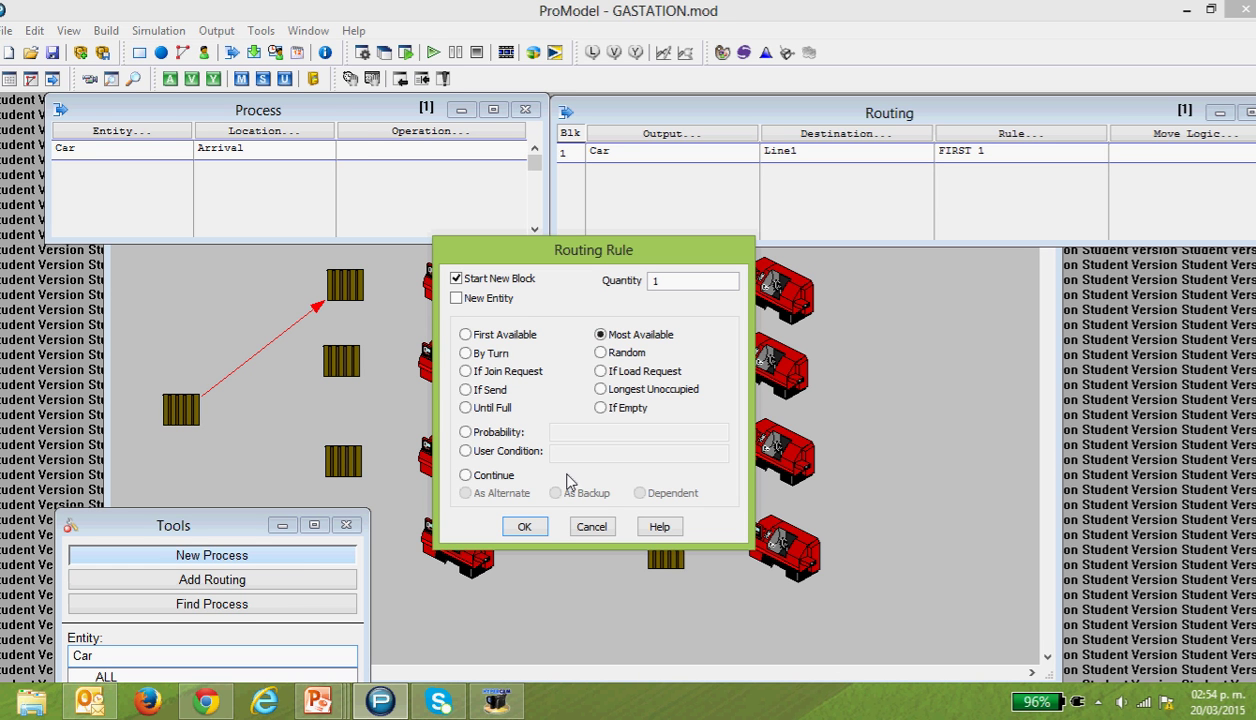
left_click(524, 526)
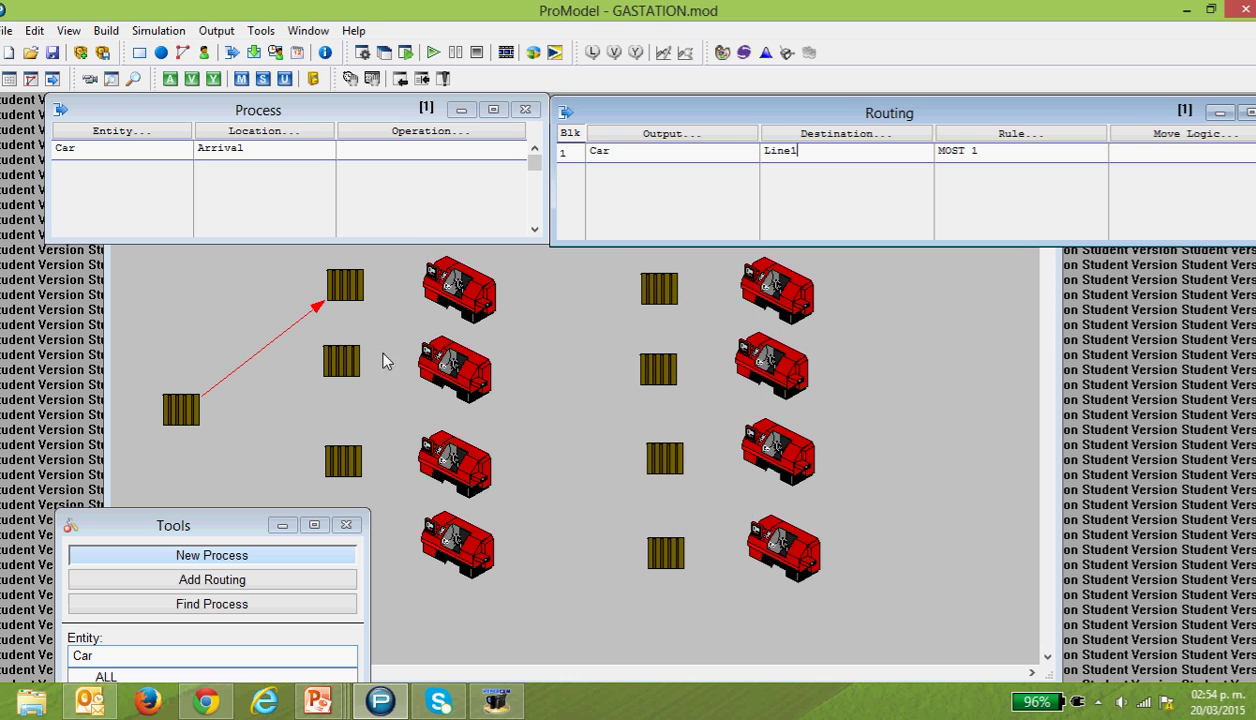
Step: Add Car routings from Arrival to Line2 and Line3
left_click(636, 162)
left_click(649, 135)
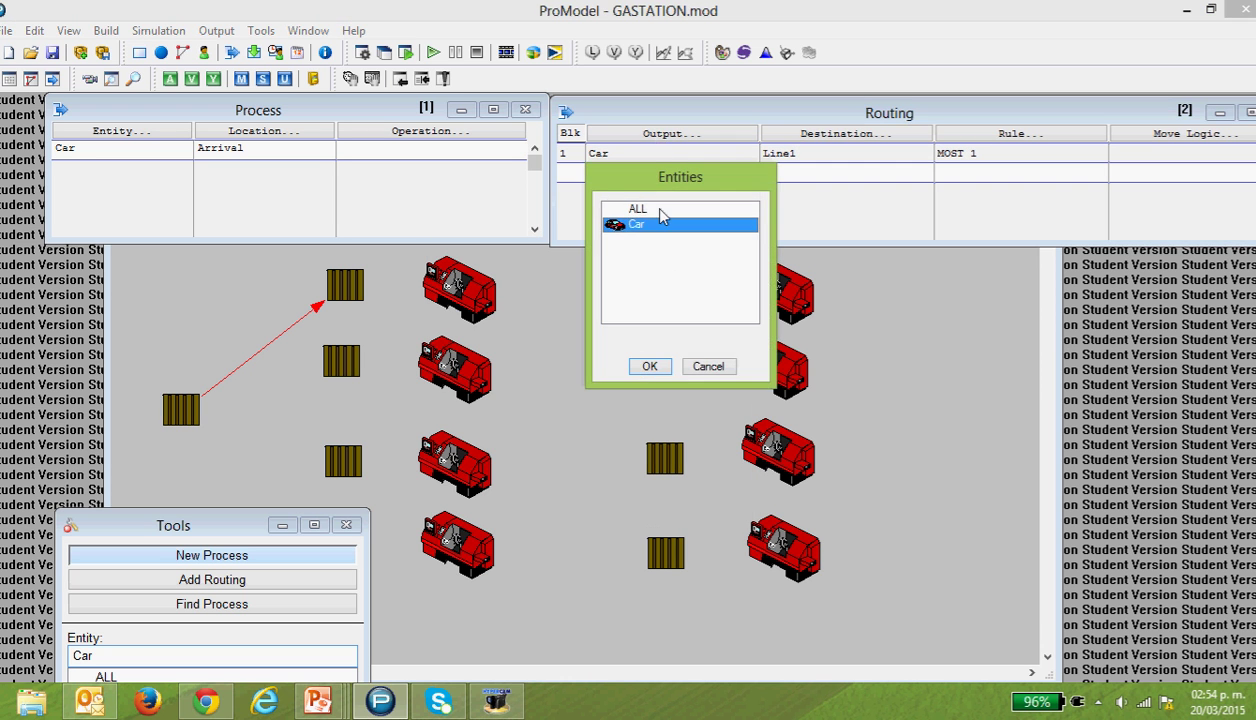
left_click(652, 366)
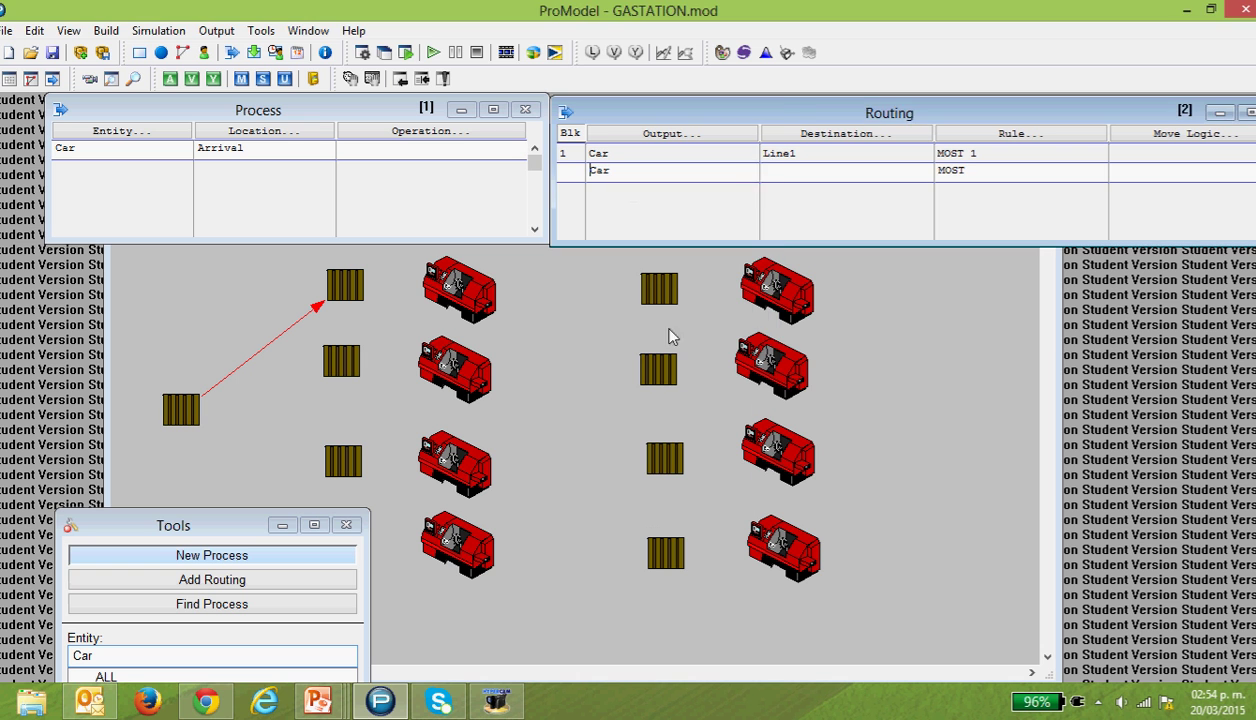
left_click(786, 133)
left_click(794, 240)
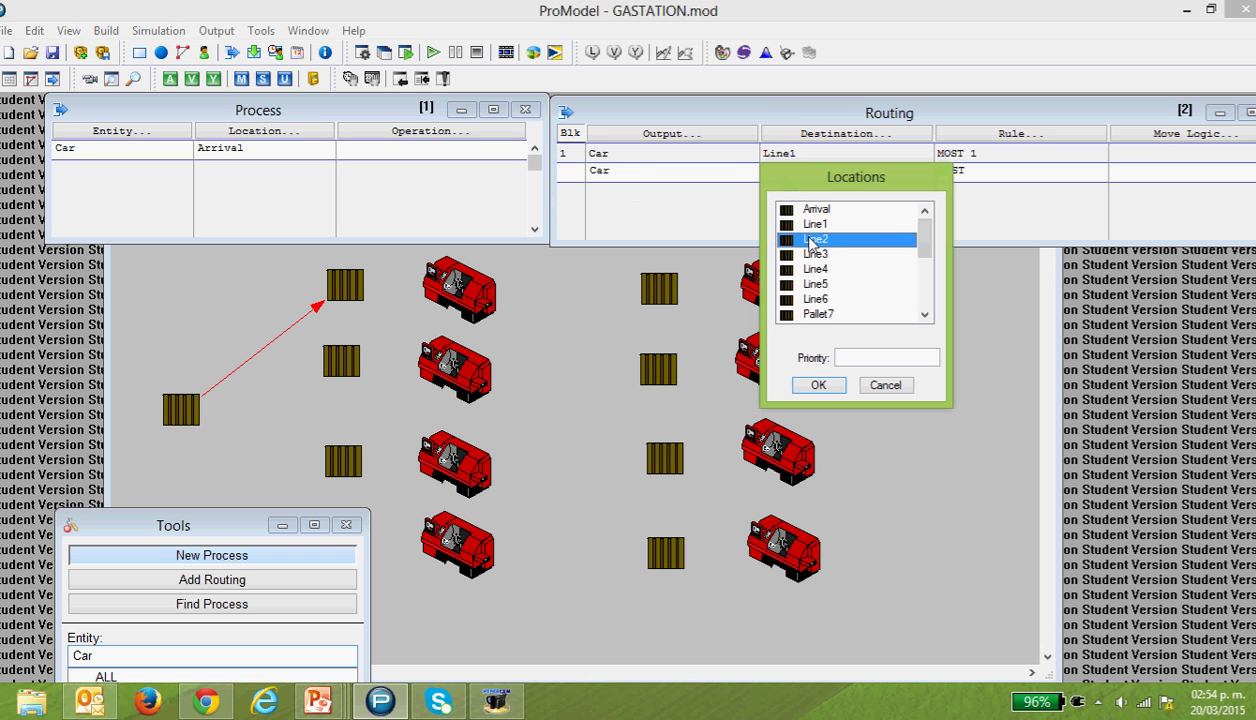
left_click(818, 386)
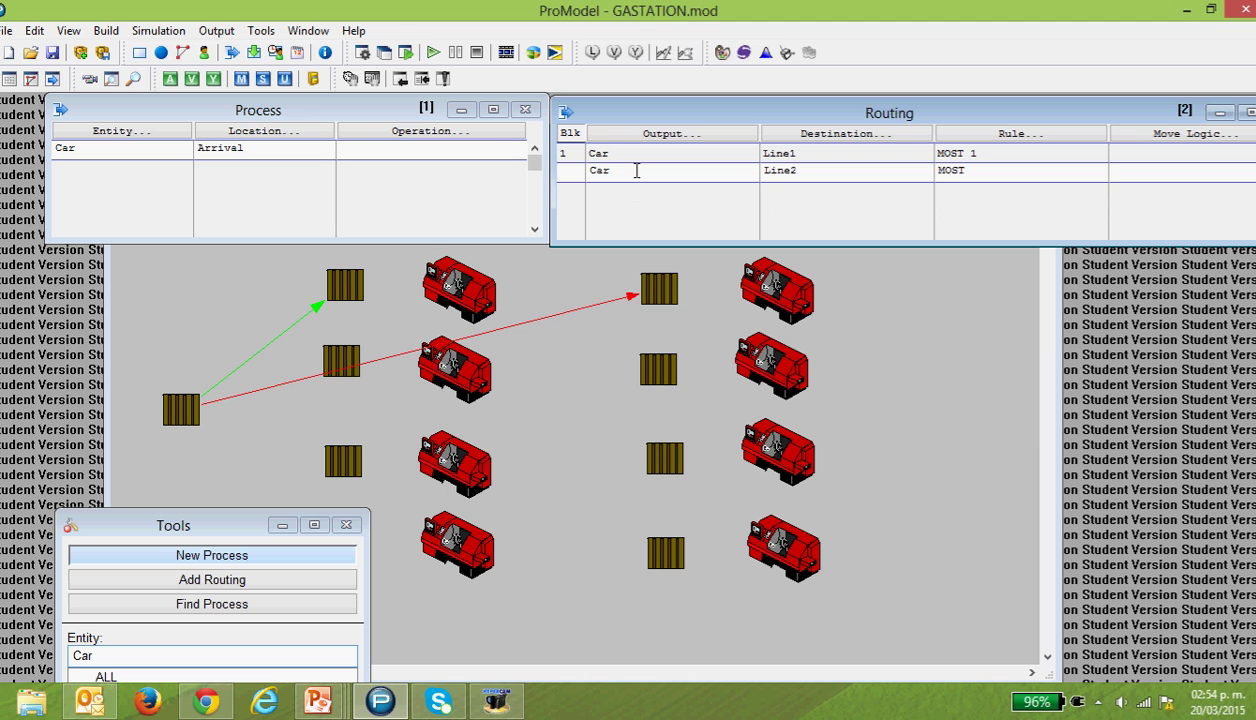
key("Return")
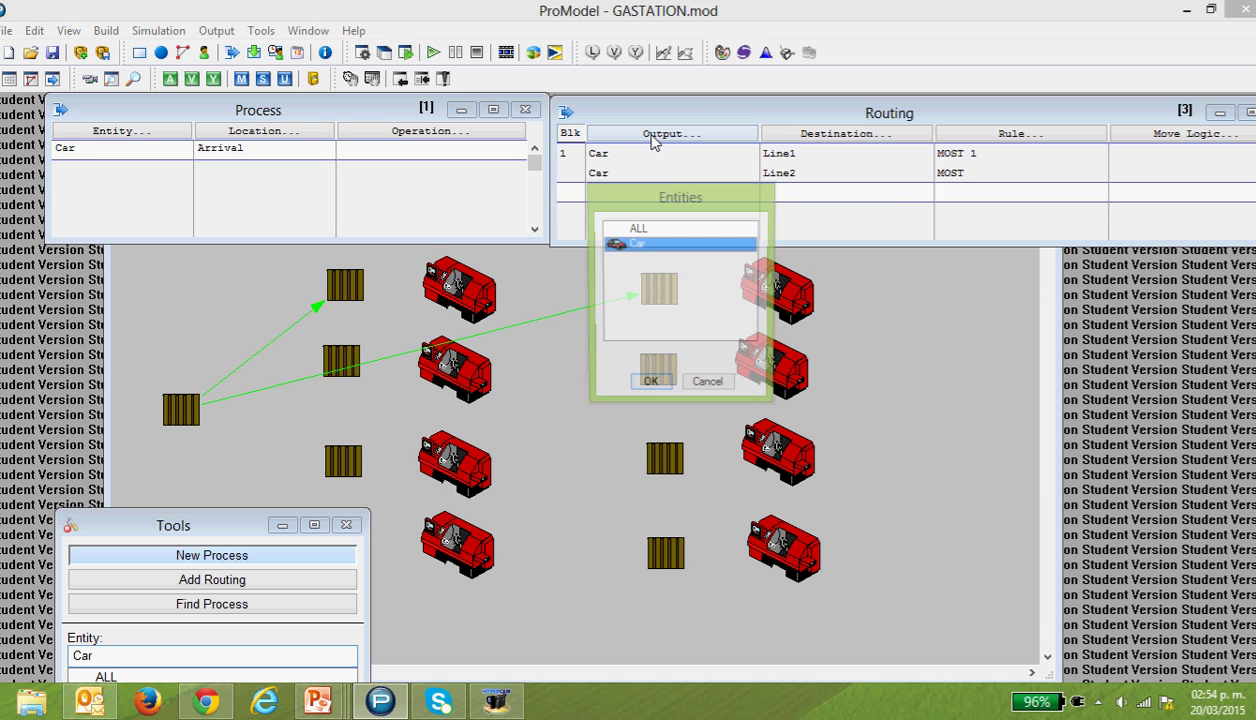
left_click(651, 381)
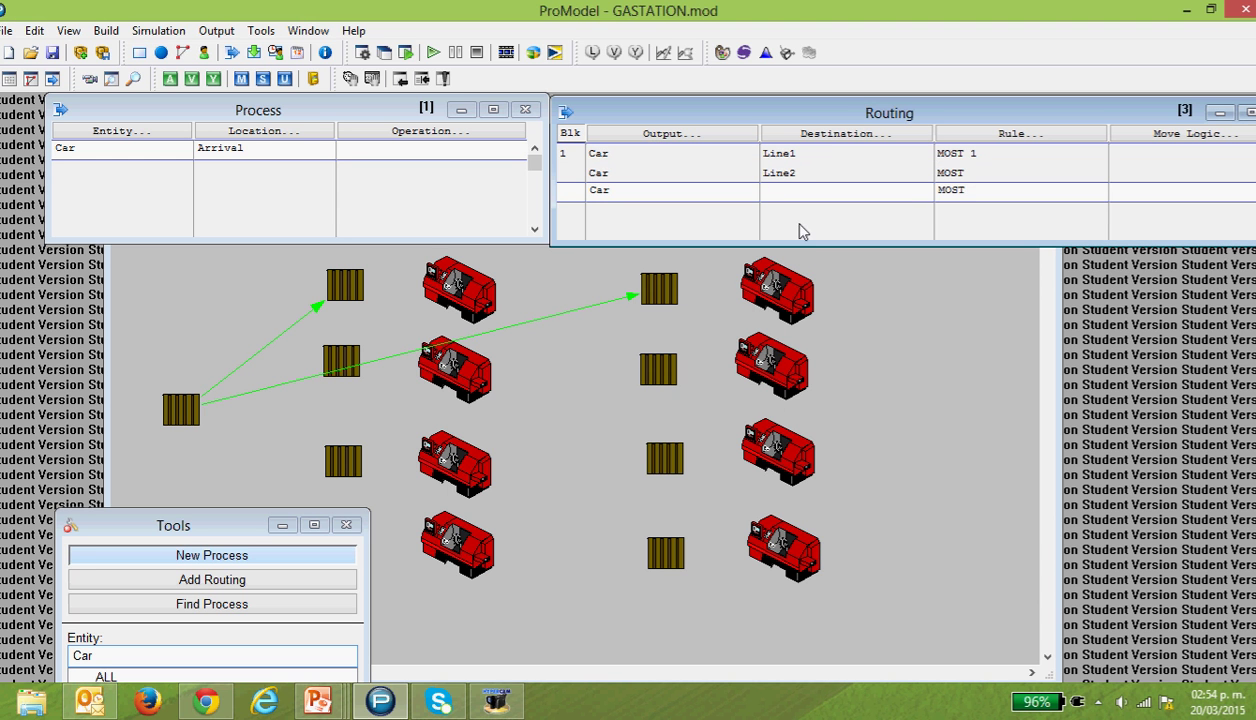
left_click(828, 138)
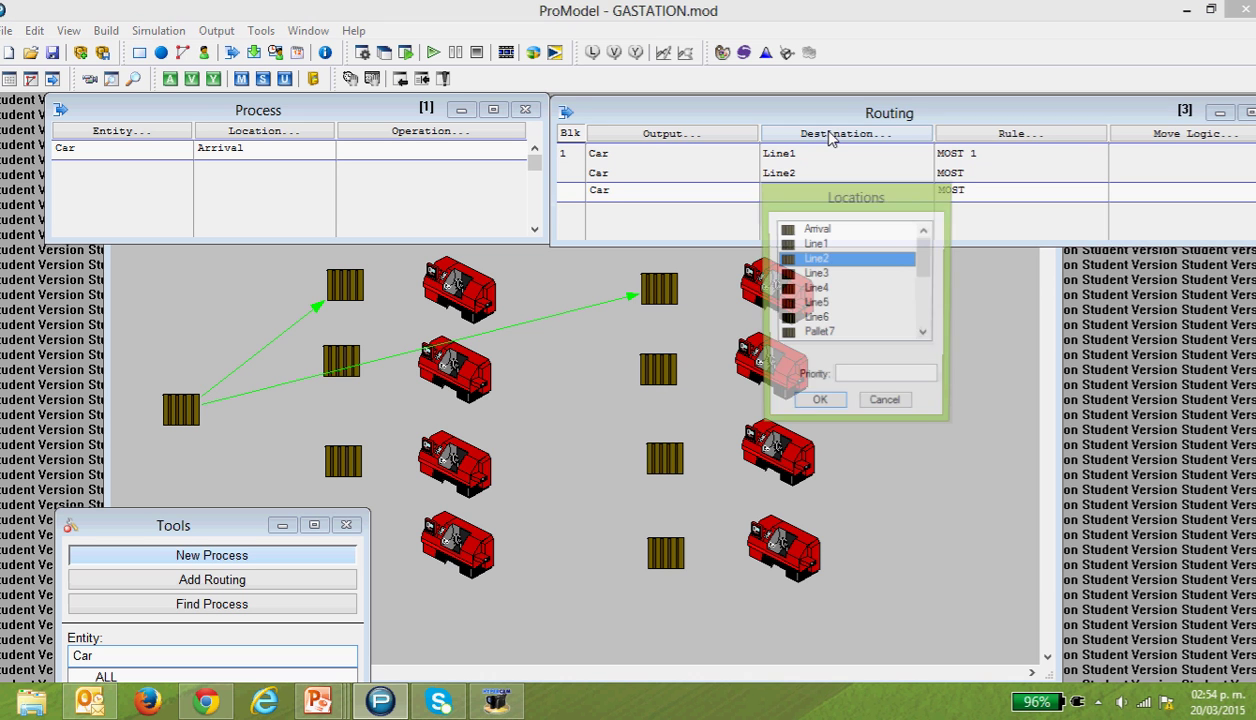
left_click(815, 274)
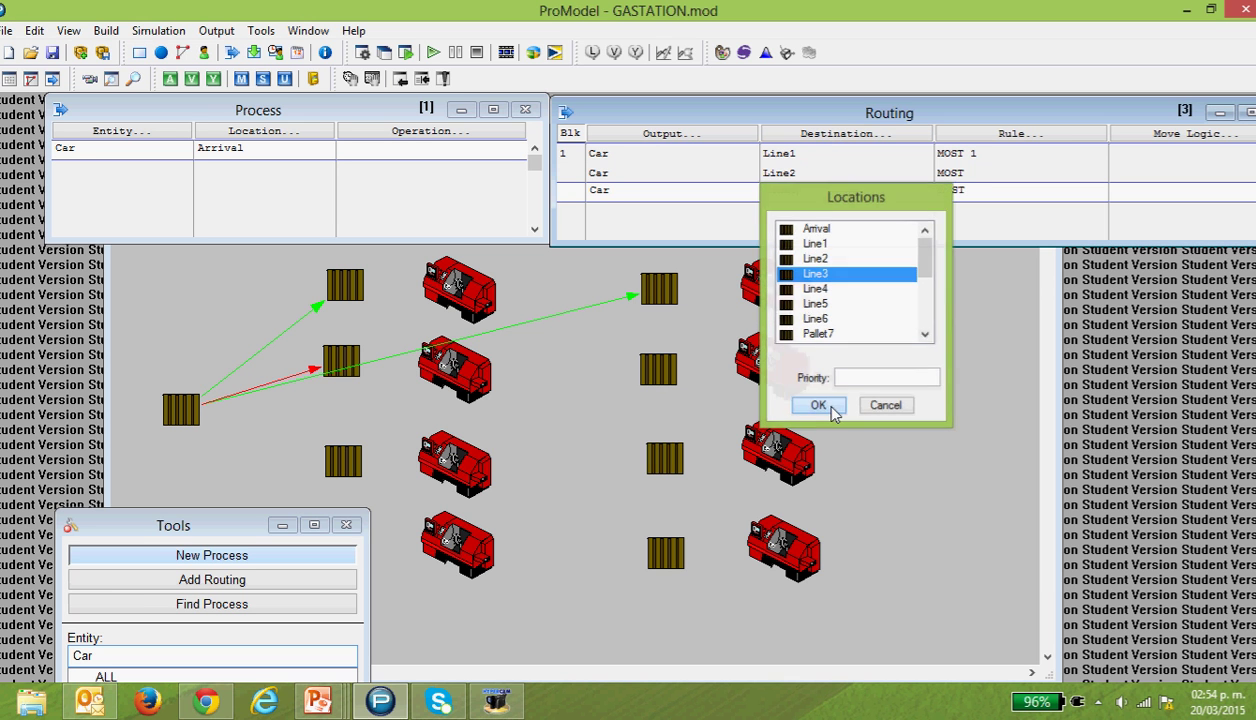
left_click(820, 405)
left_click(625, 205)
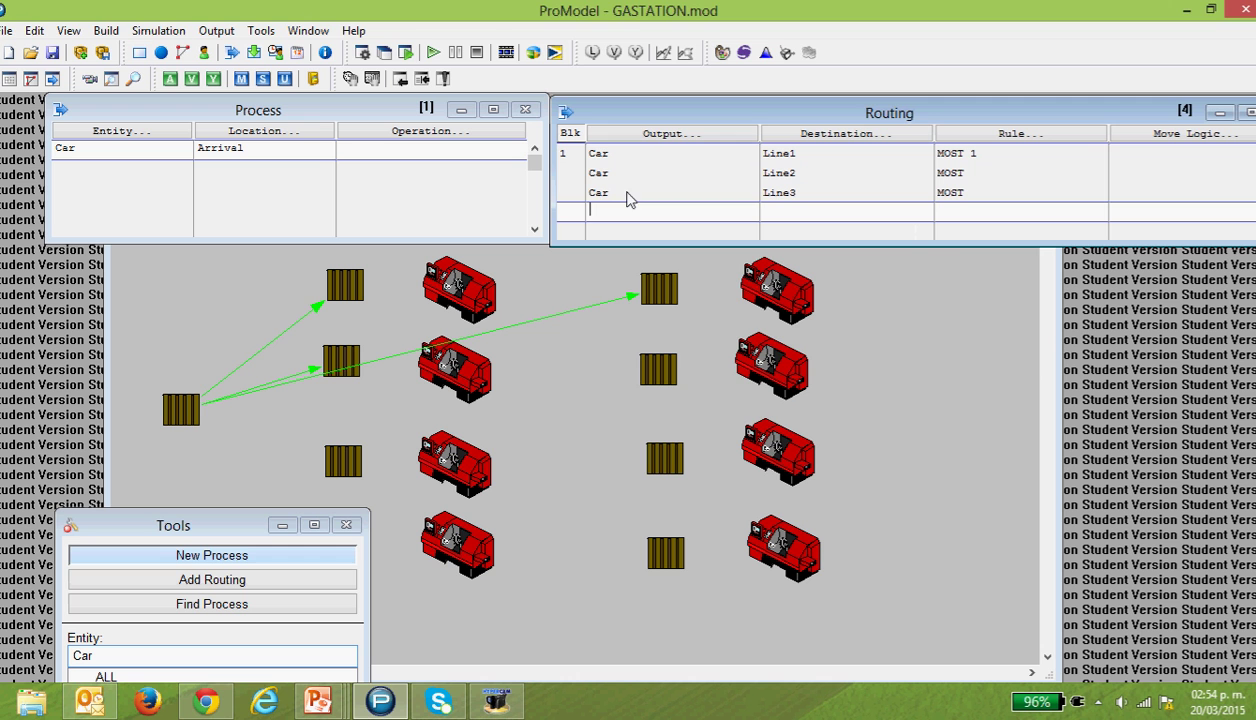
Step: Add Car routings from Arrival to Line4 and Line5
left_click(663, 138)
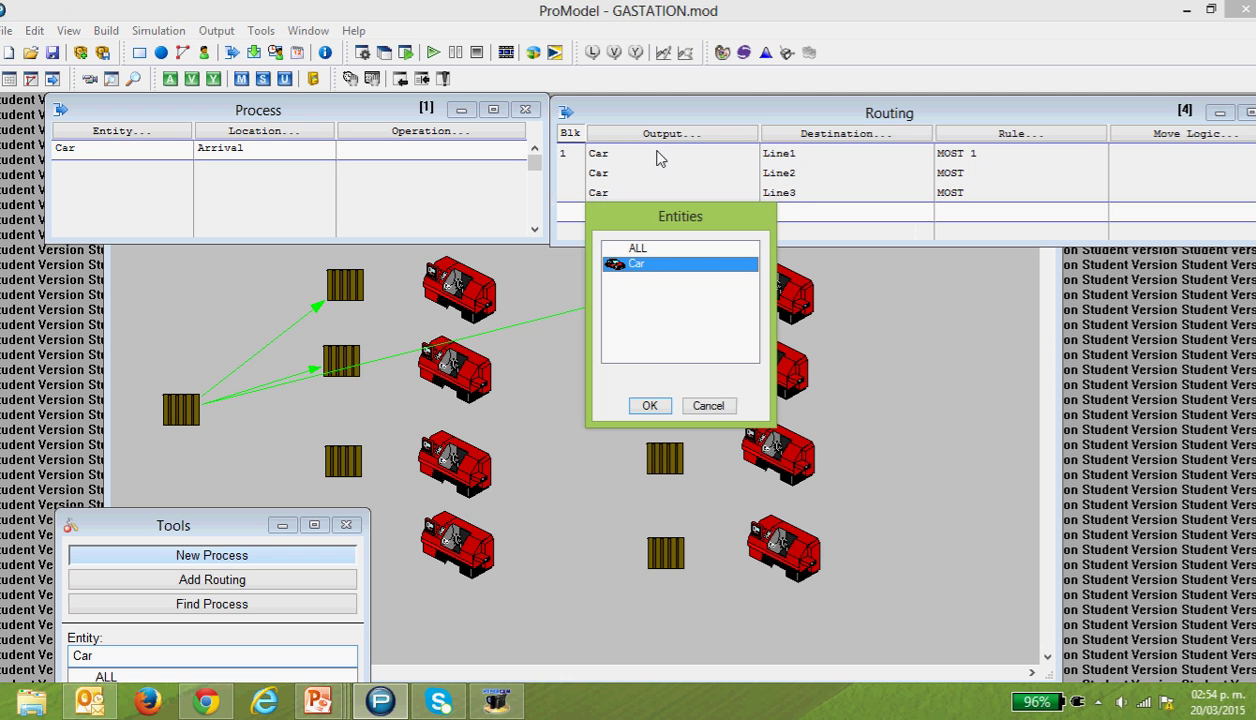
left_click(662, 412)
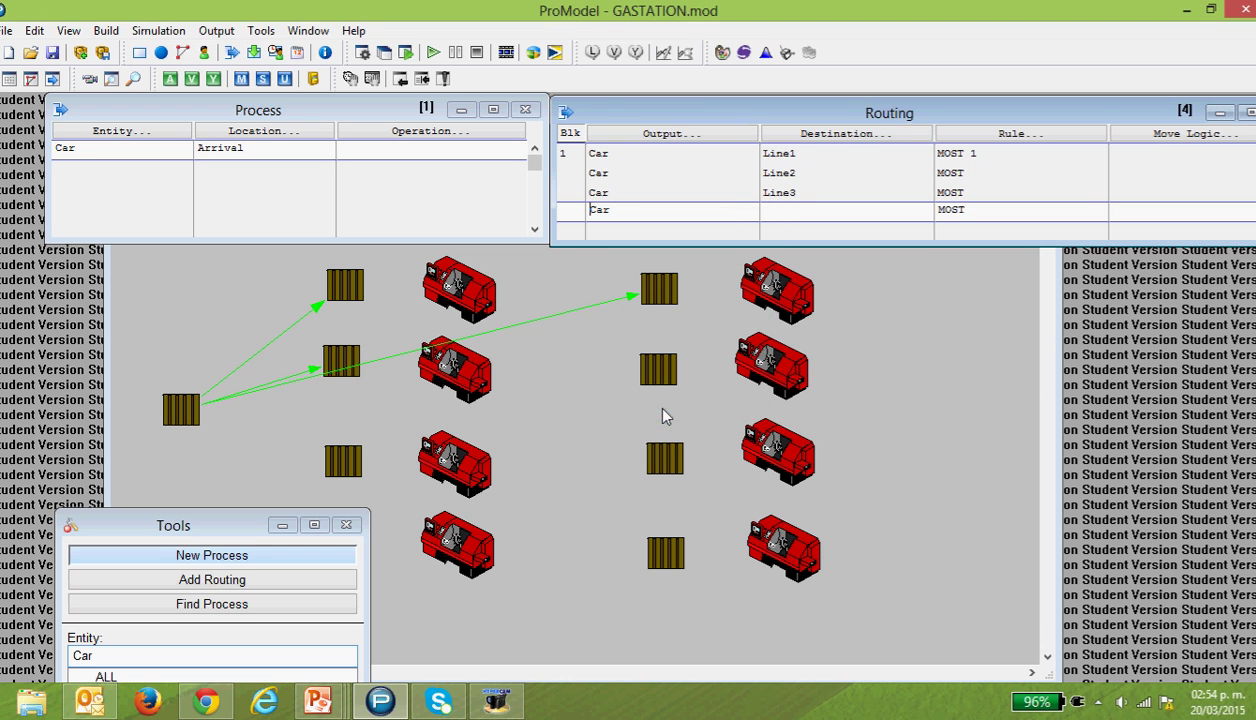
left_click(828, 134)
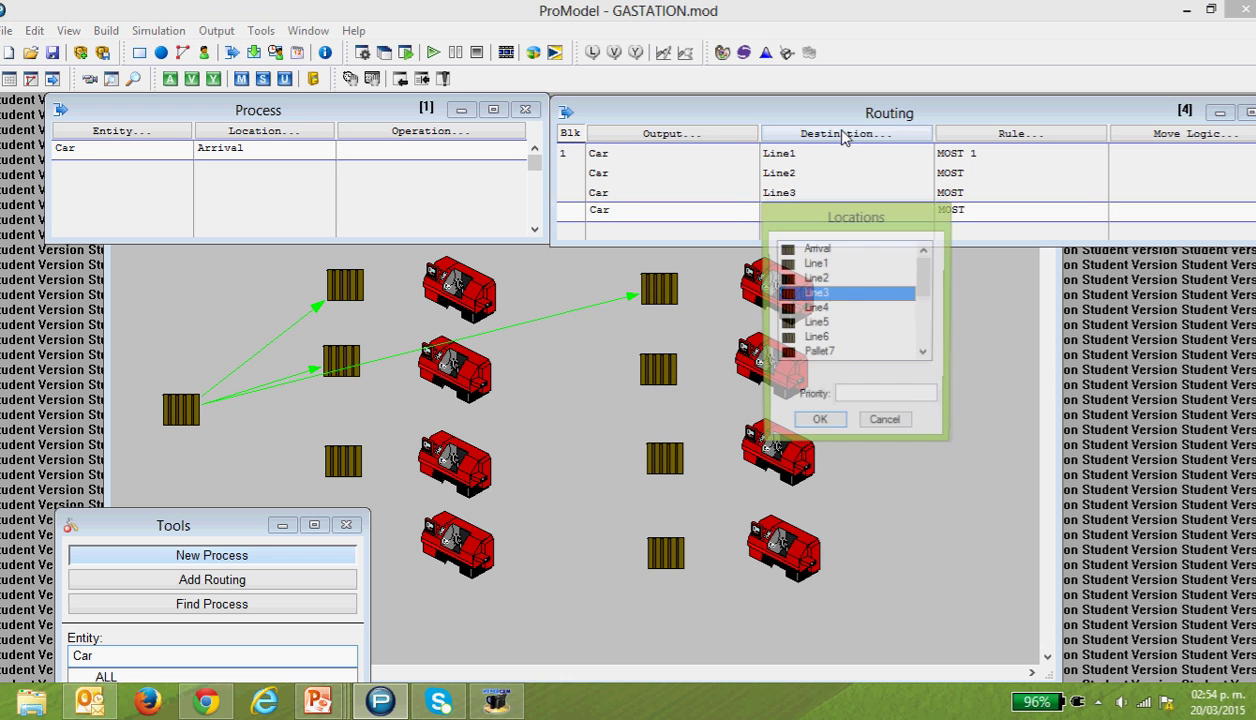
left_click(814, 309)
left_click(816, 424)
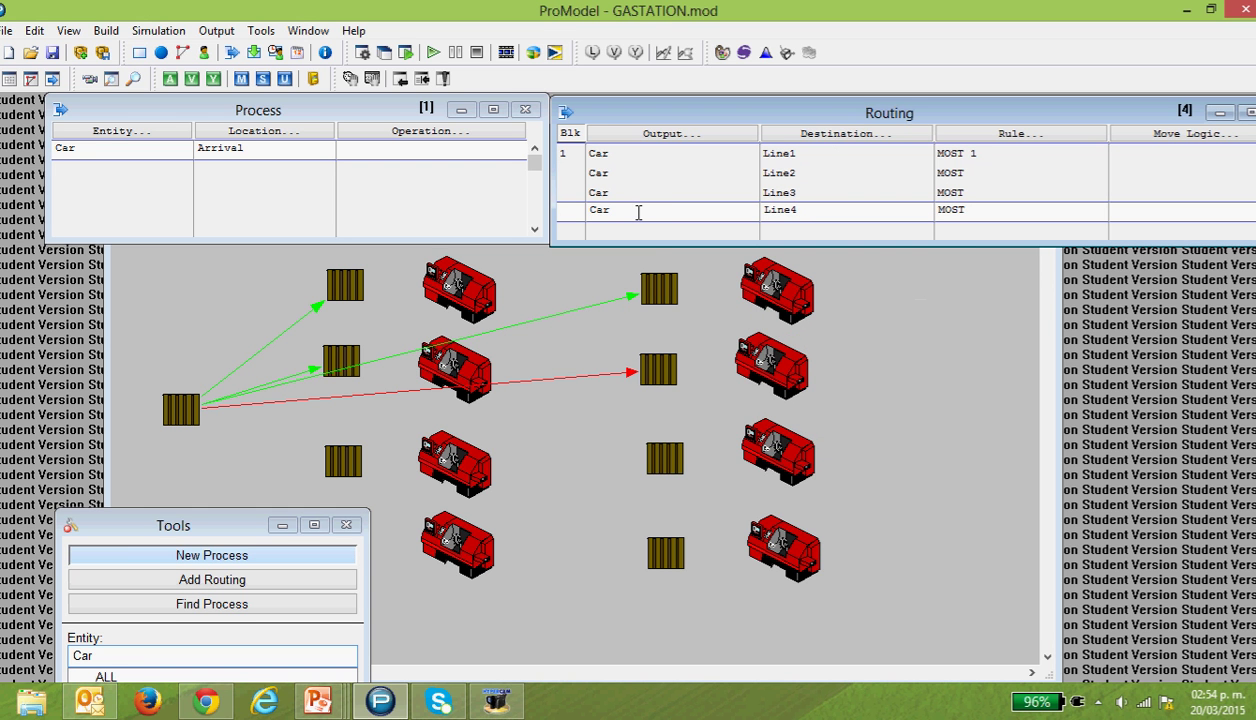
key("Down")
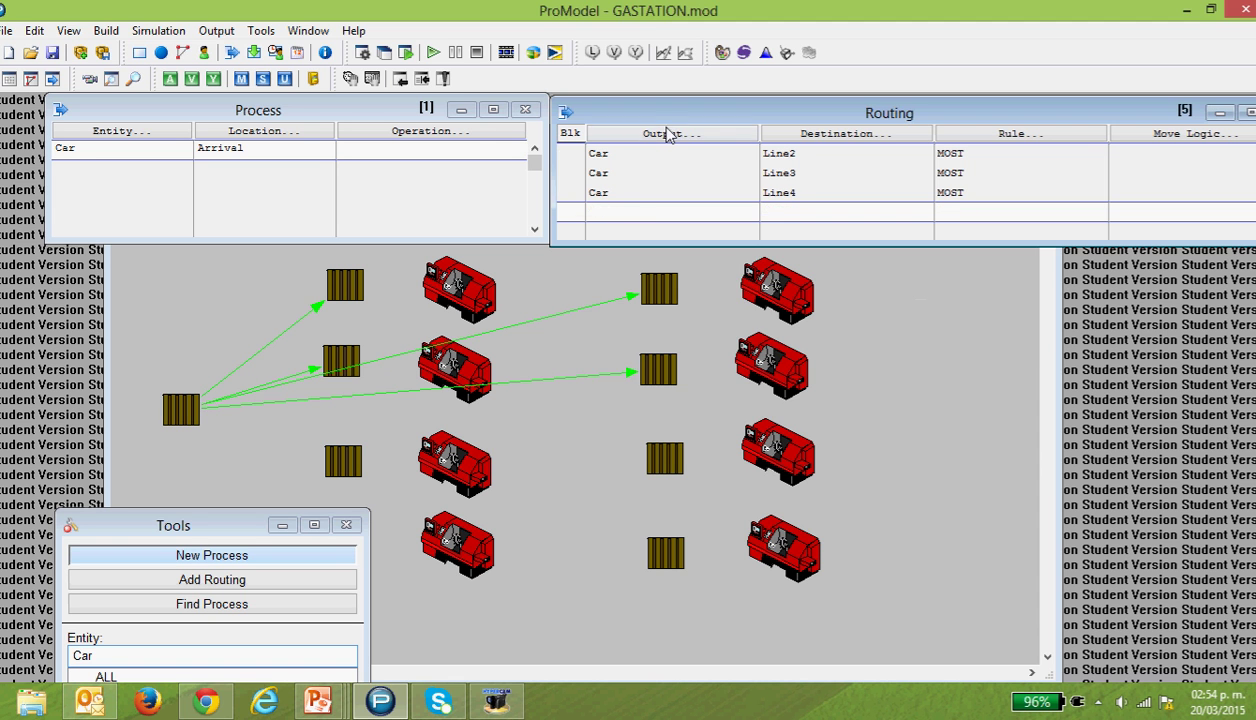
left_click(662, 134)
left_click(649, 405)
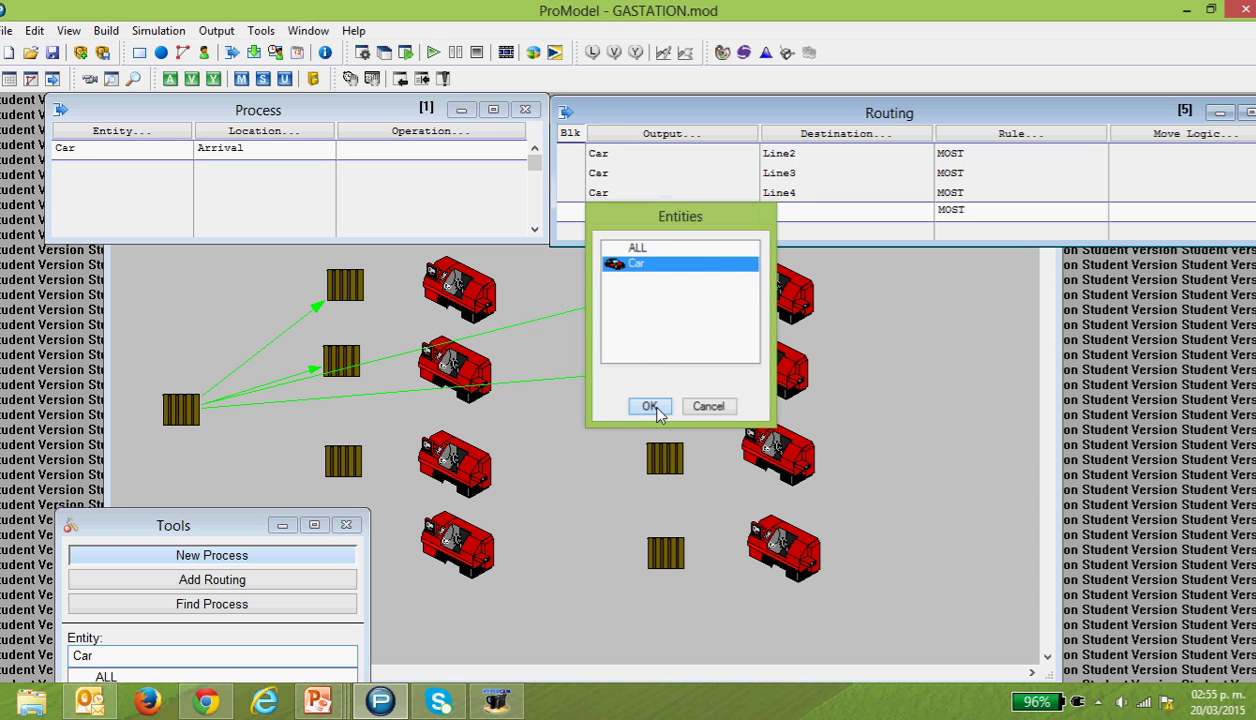
left_click(822, 141)
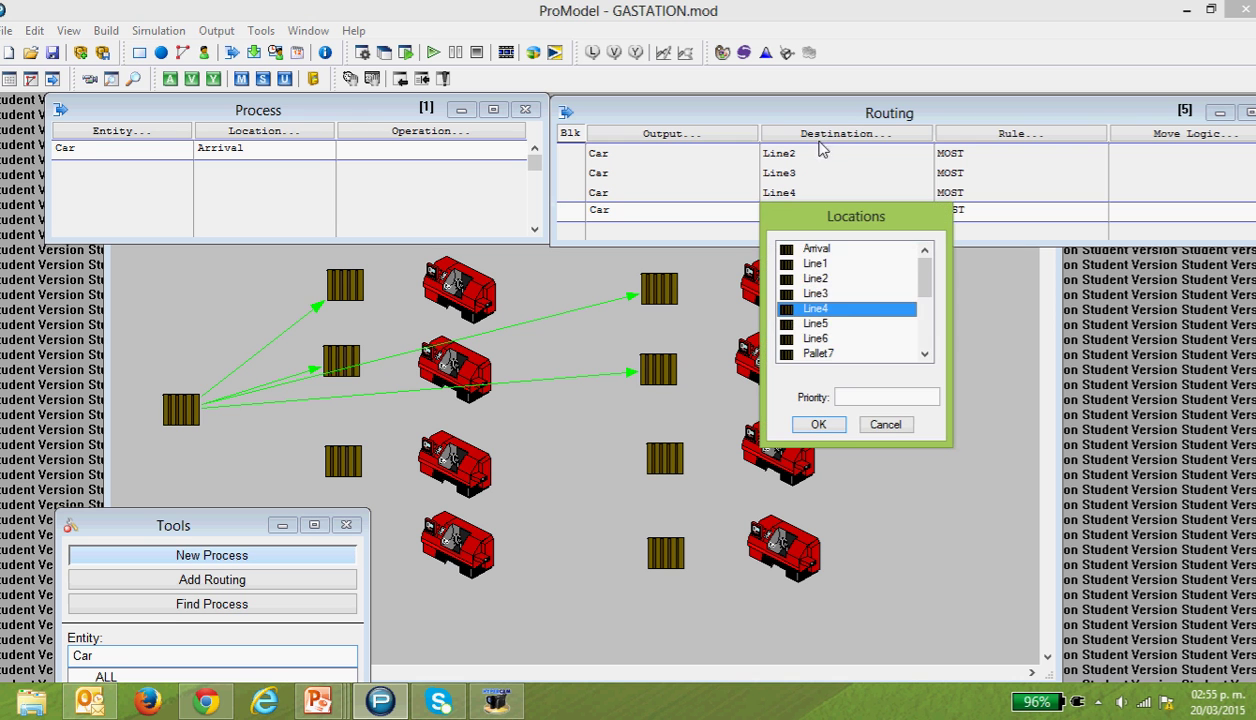
left_click(823, 325)
left_click(818, 424)
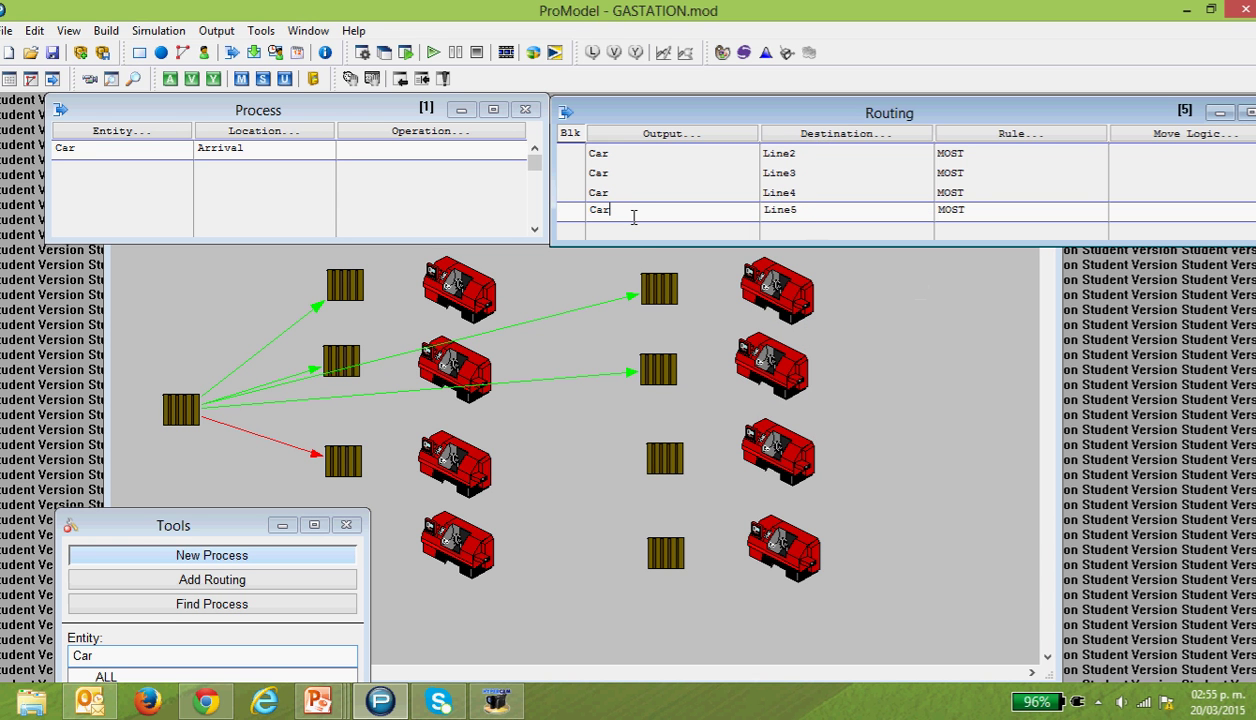
key("Down")
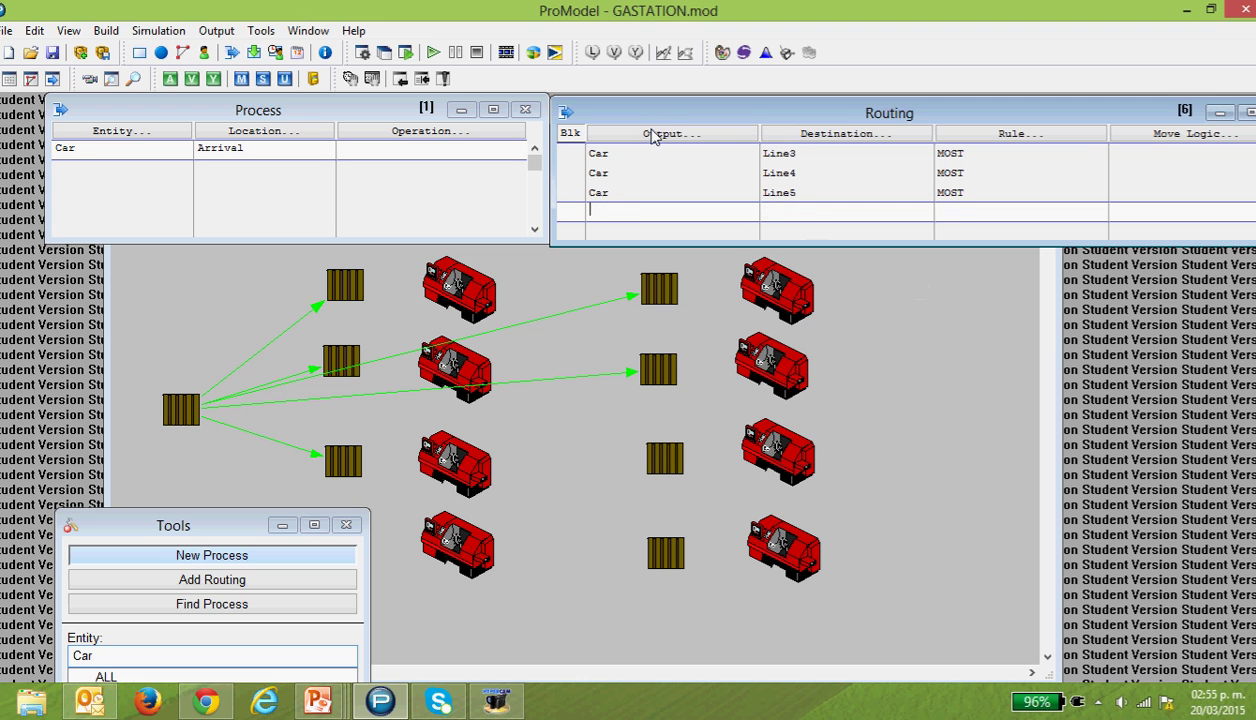
Step: Add a sixth Car routing that again points to Line5
left_click(645, 133)
left_click(649, 405)
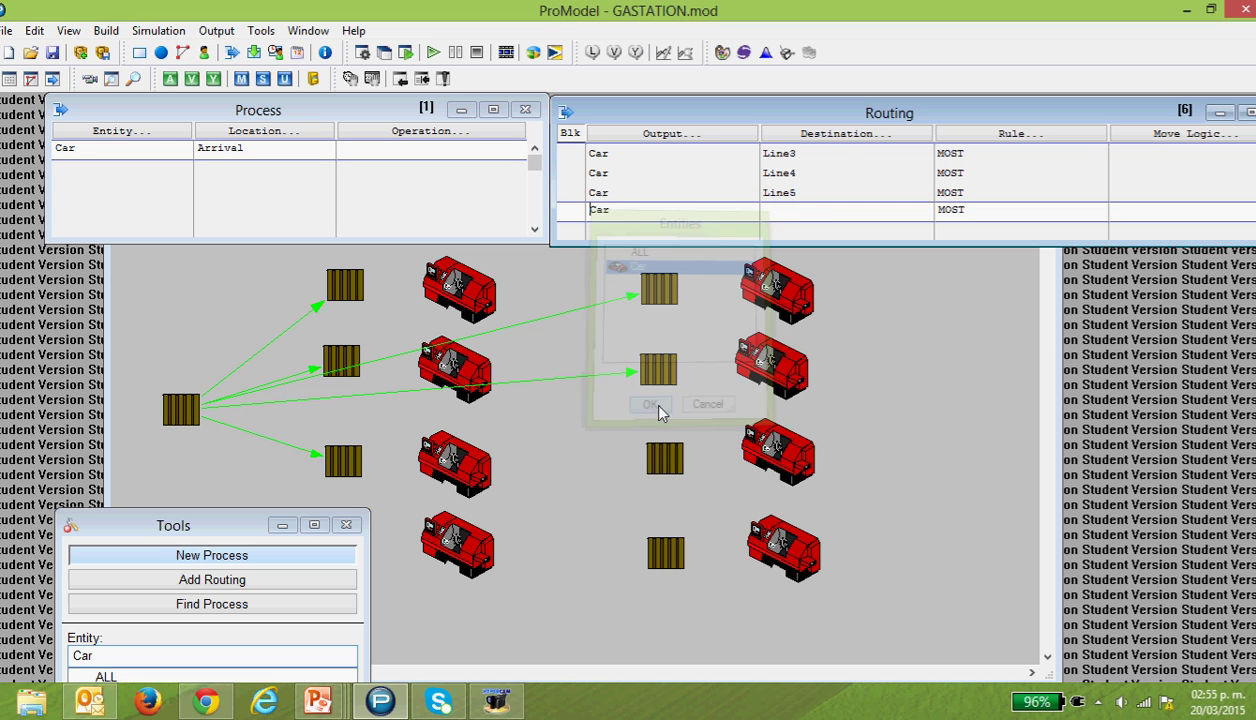
left_click(842, 135)
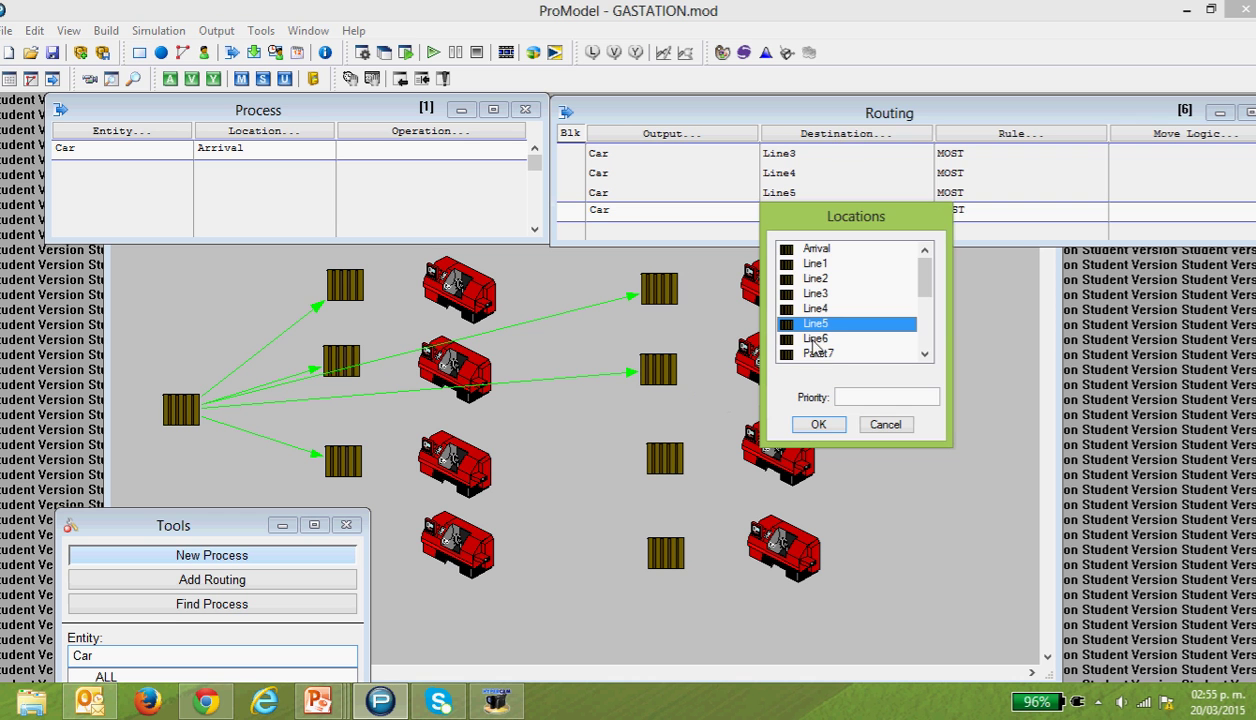
left_click(818, 425)
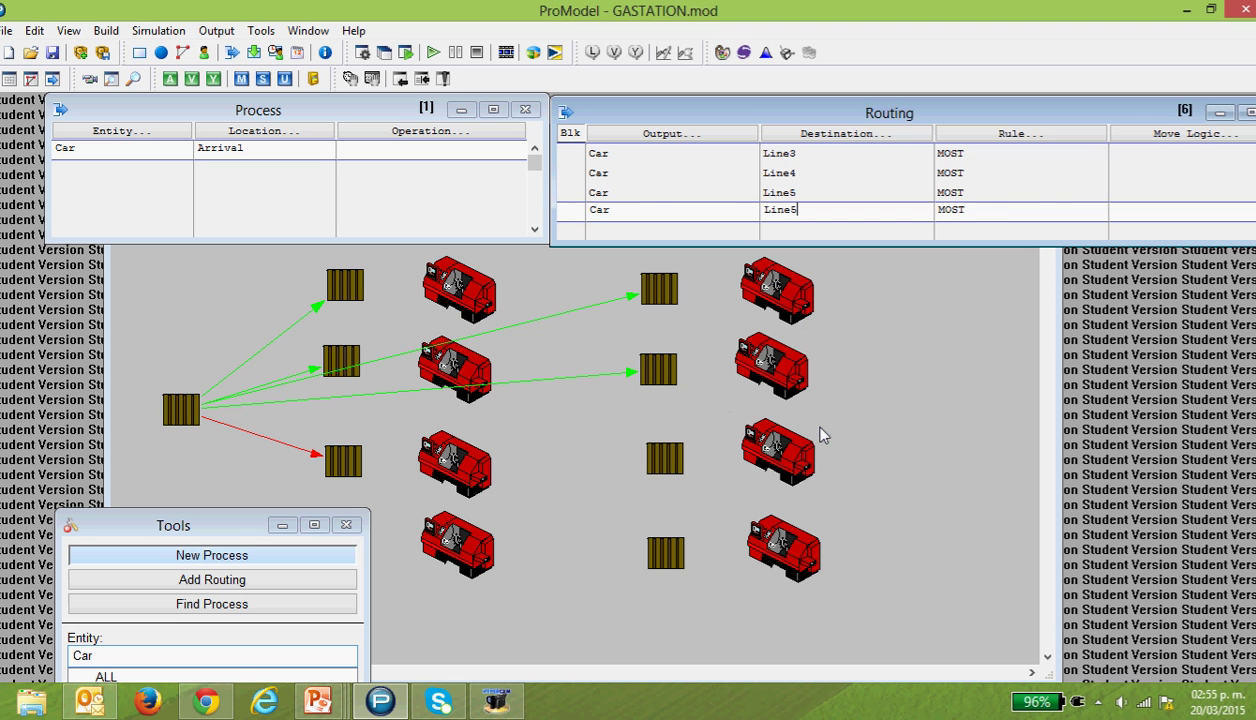
Step: Correct the last routing's destination from Line5 to Line6
key("Return")
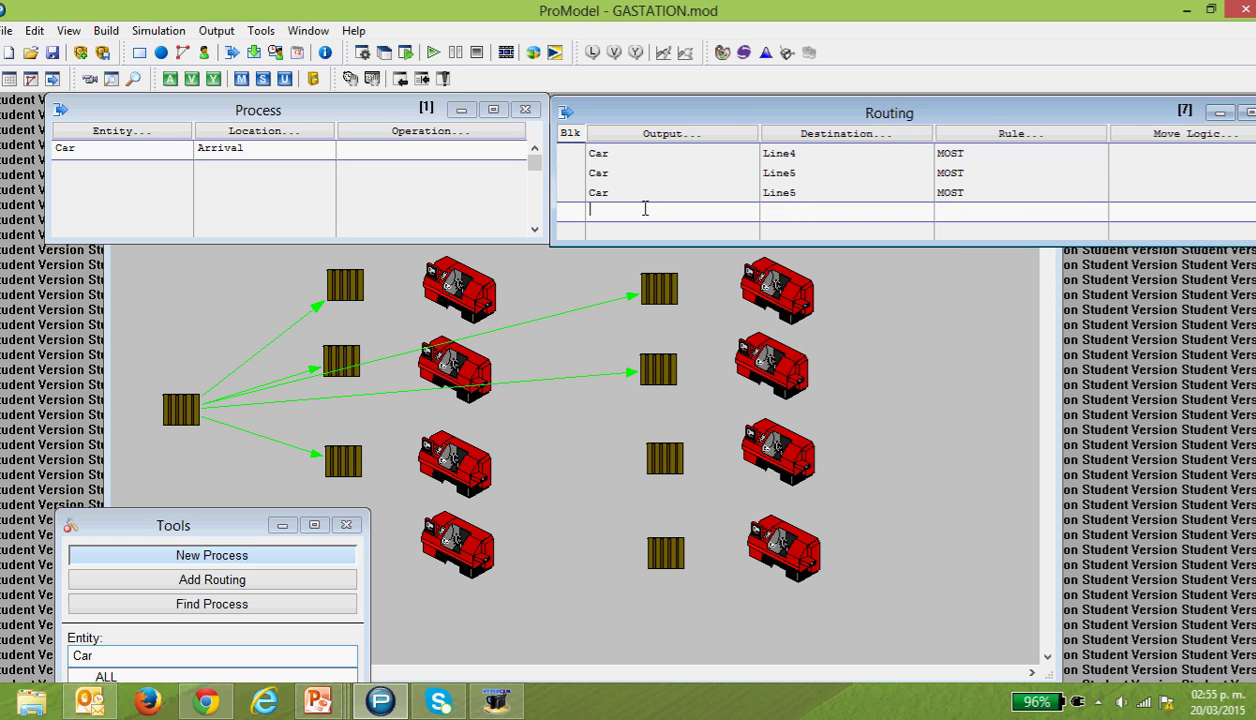
left_click(627, 193)
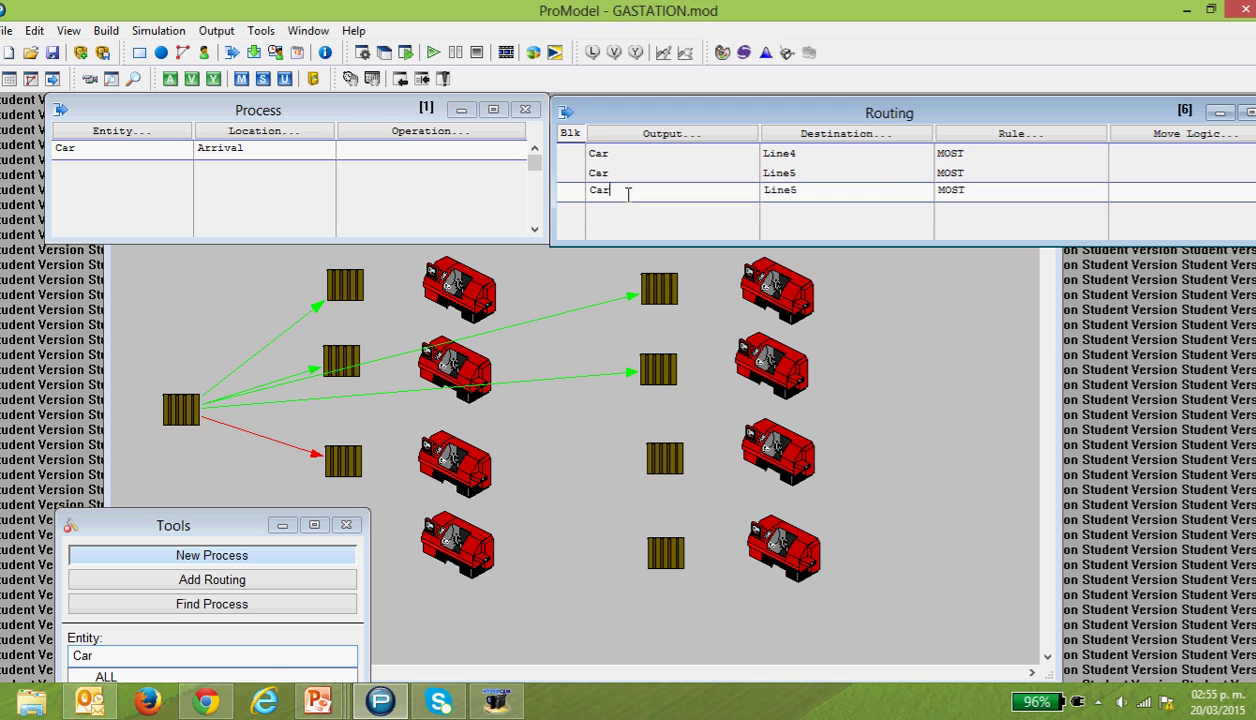
left_click(826, 192)
left_click(843, 136)
left_click(826, 319)
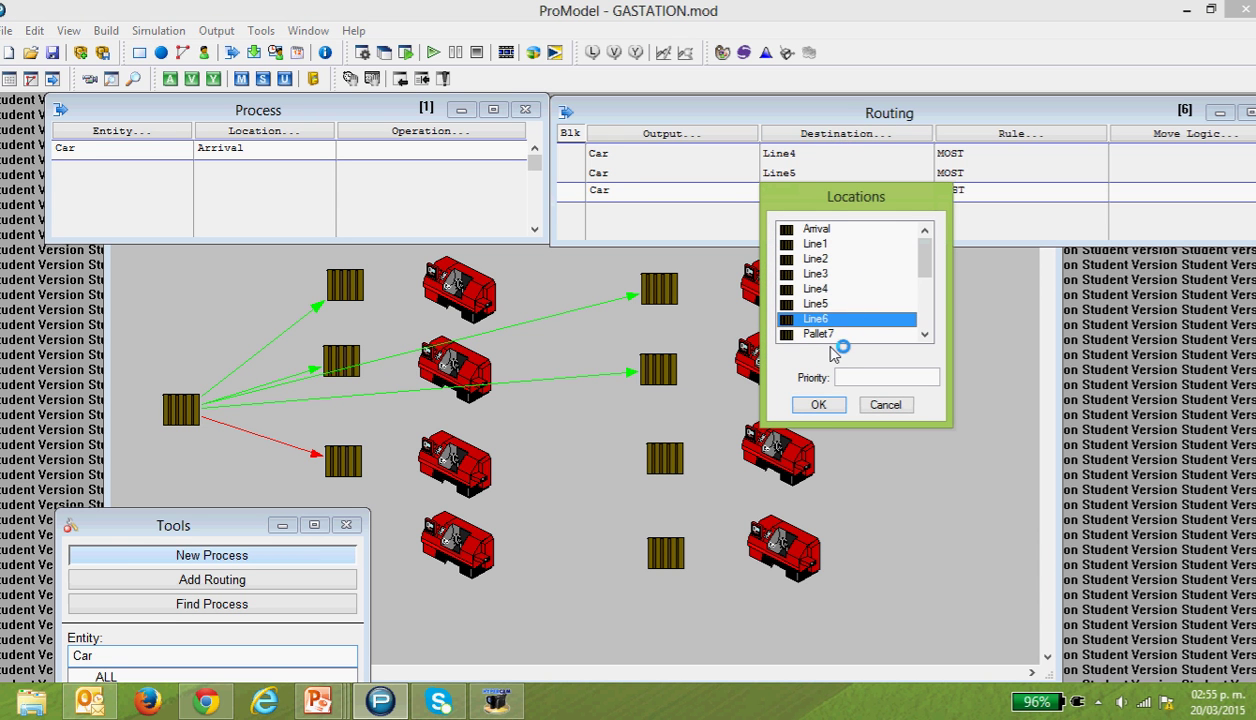
left_click(819, 405)
left_click(622, 190)
Step: Add a routing from Arrival that sends Car to Pallet7
key("Return")
left_click(641, 137)
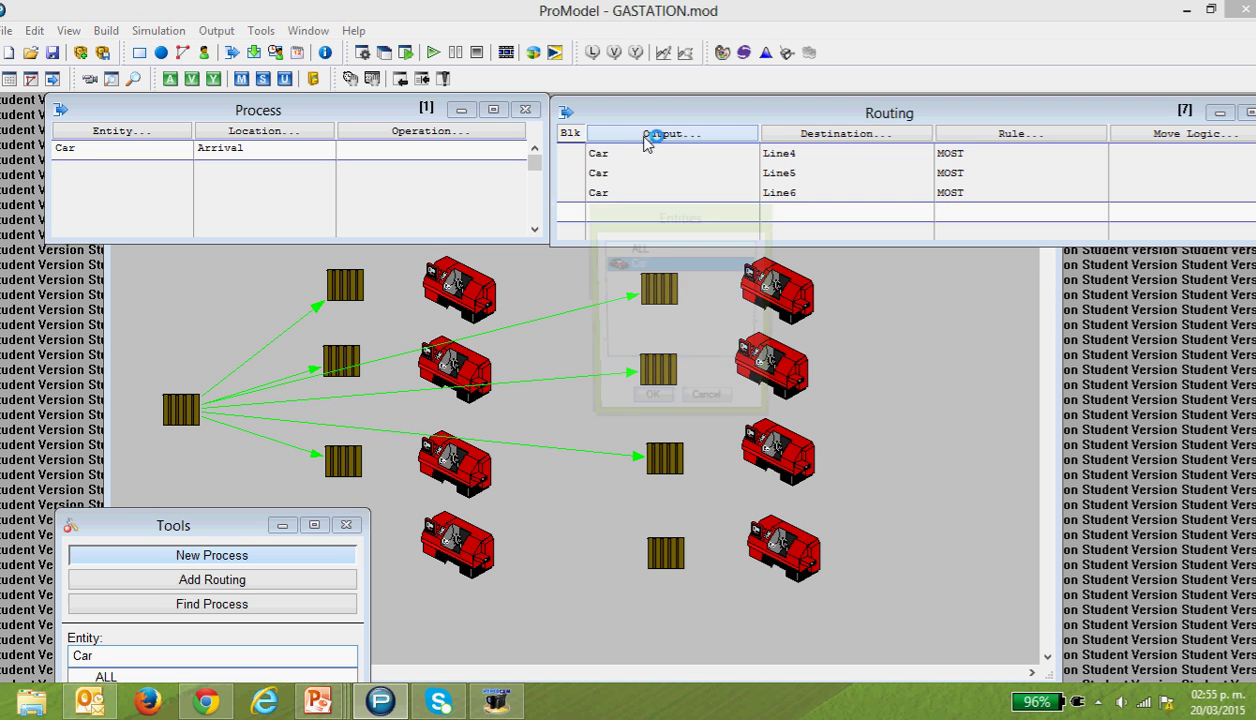
left_click(650, 405)
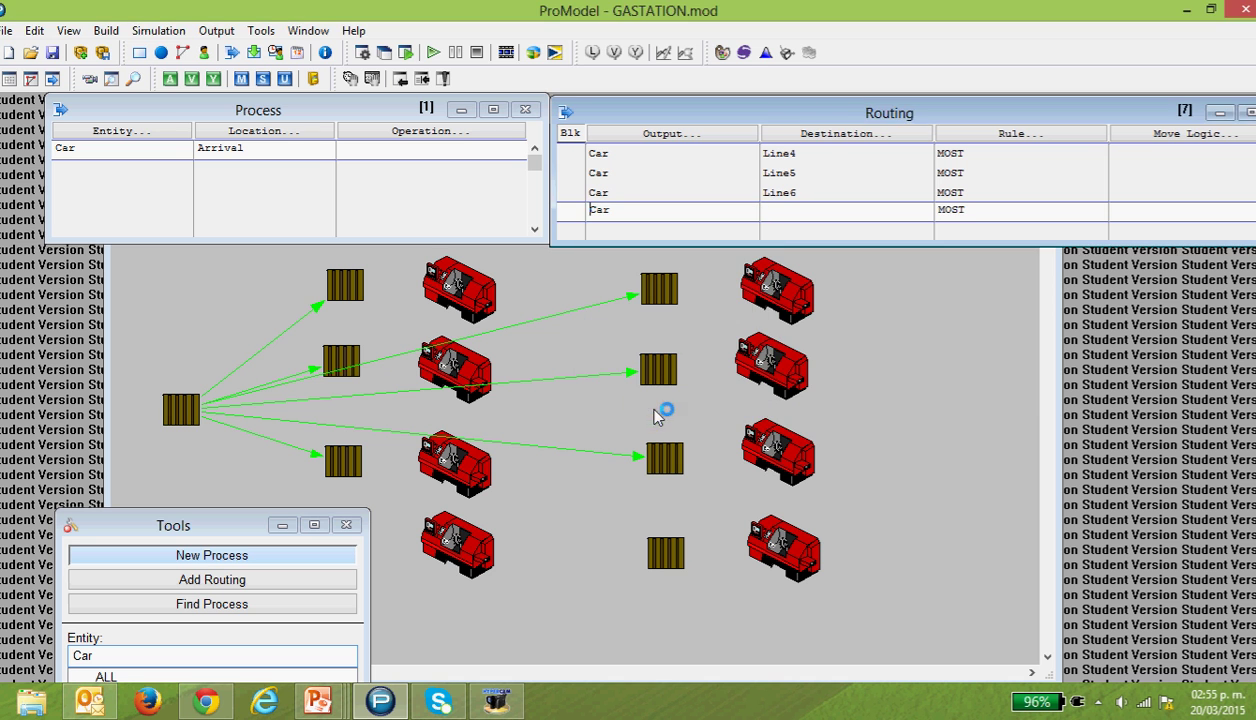
left_click(821, 133)
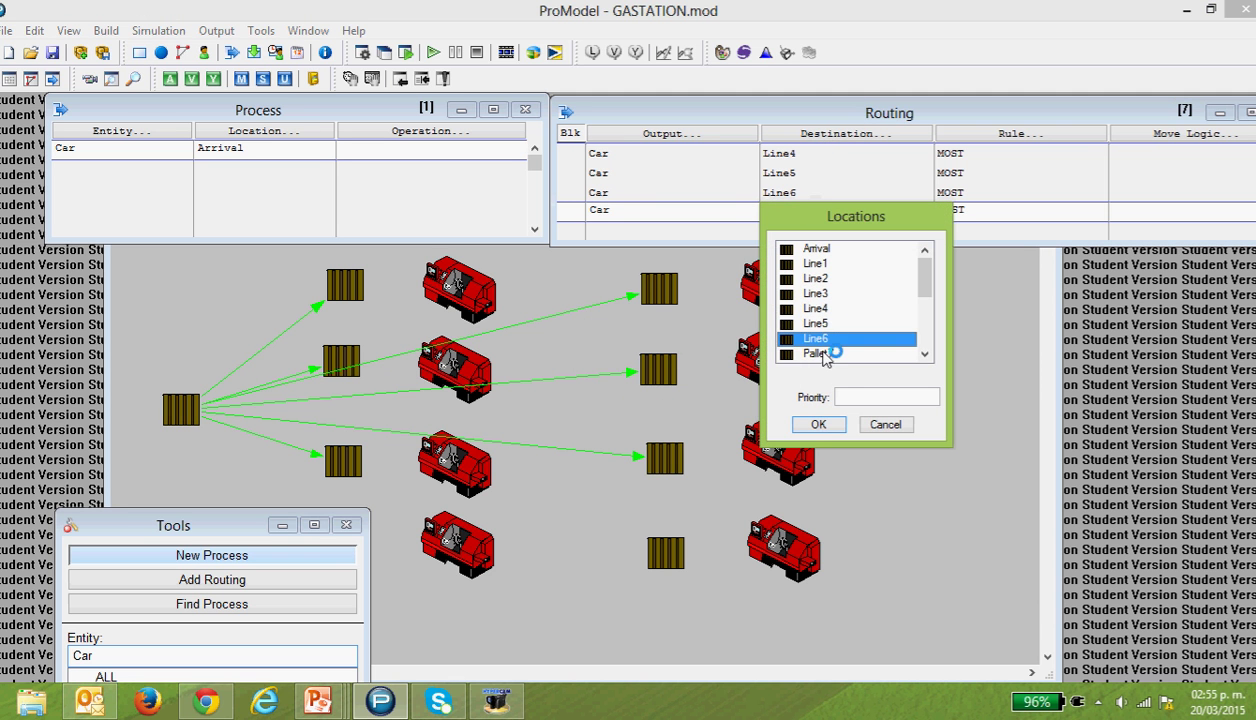
left_click(822, 355)
left_click(822, 424)
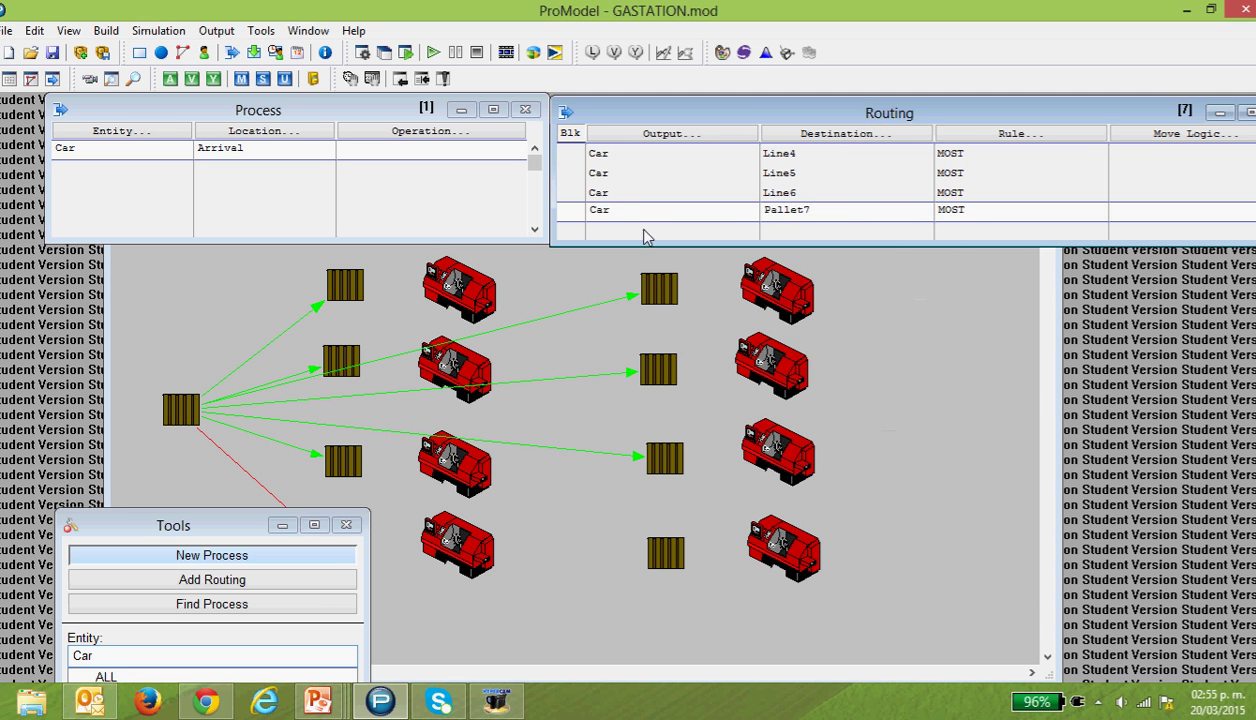
left_click(640, 134)
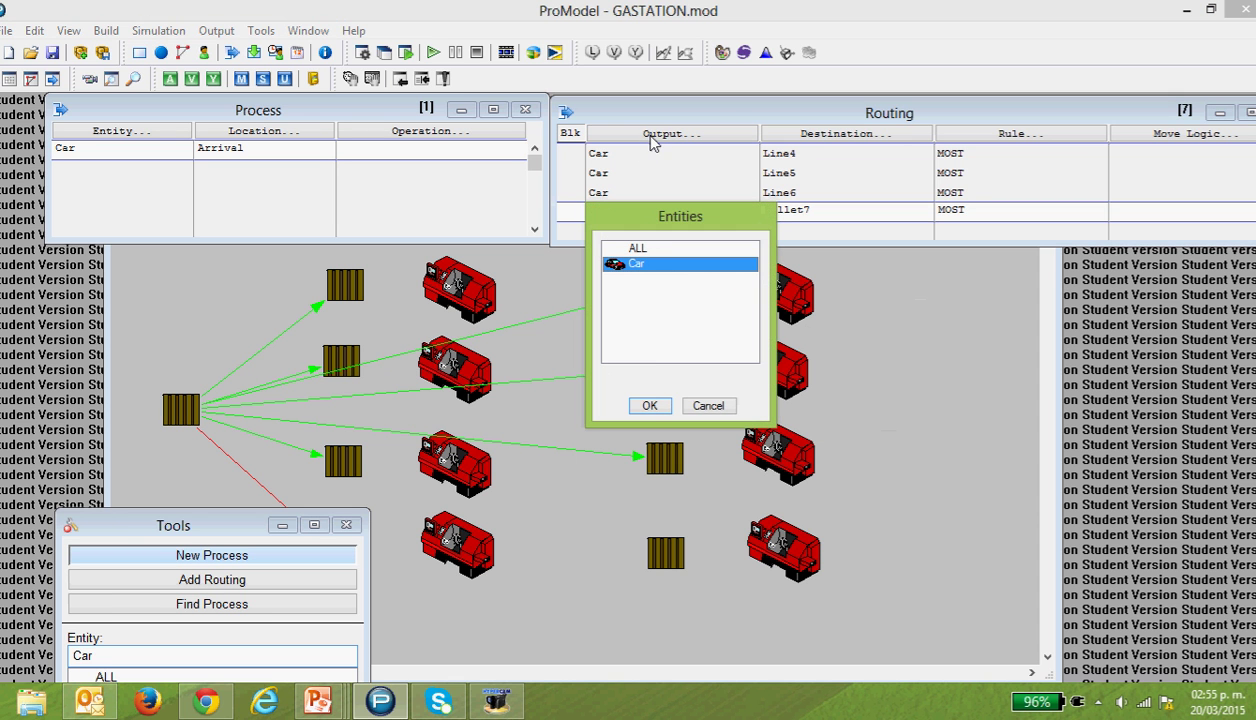
left_click(649, 404)
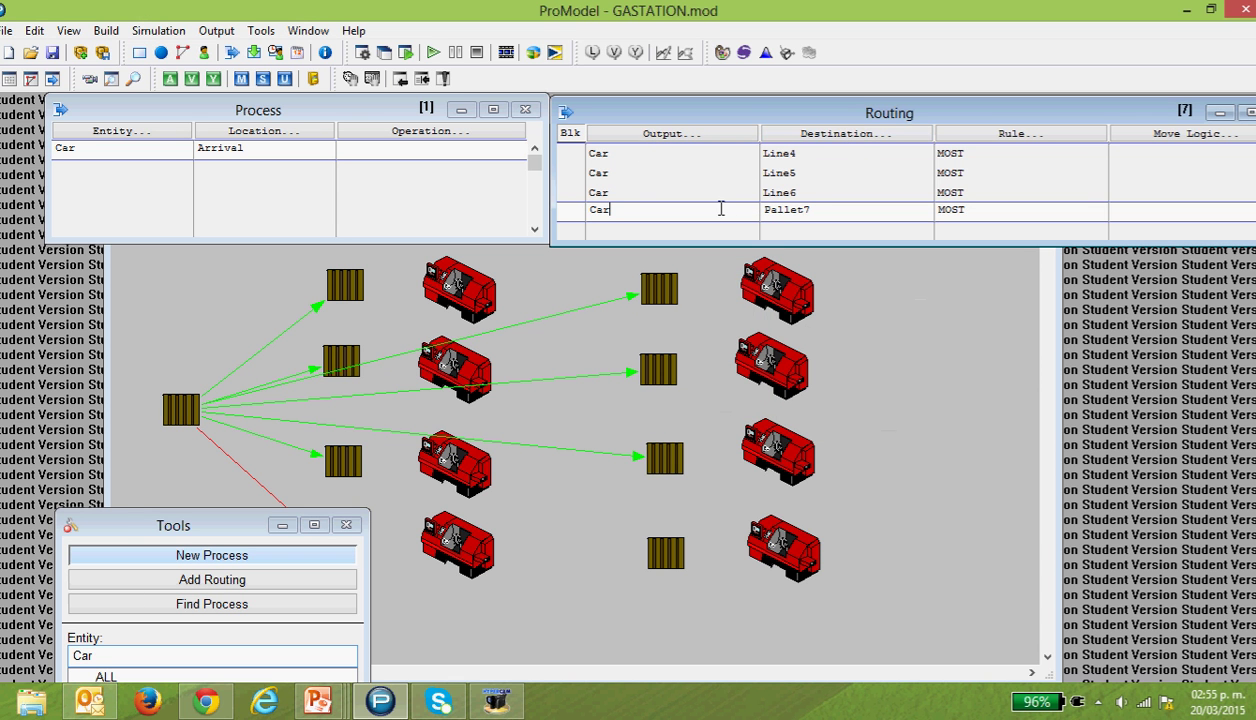
Step: Add another routing sending Car to Pallet8 with the MOST rule
key("Return")
left_click(672, 133)
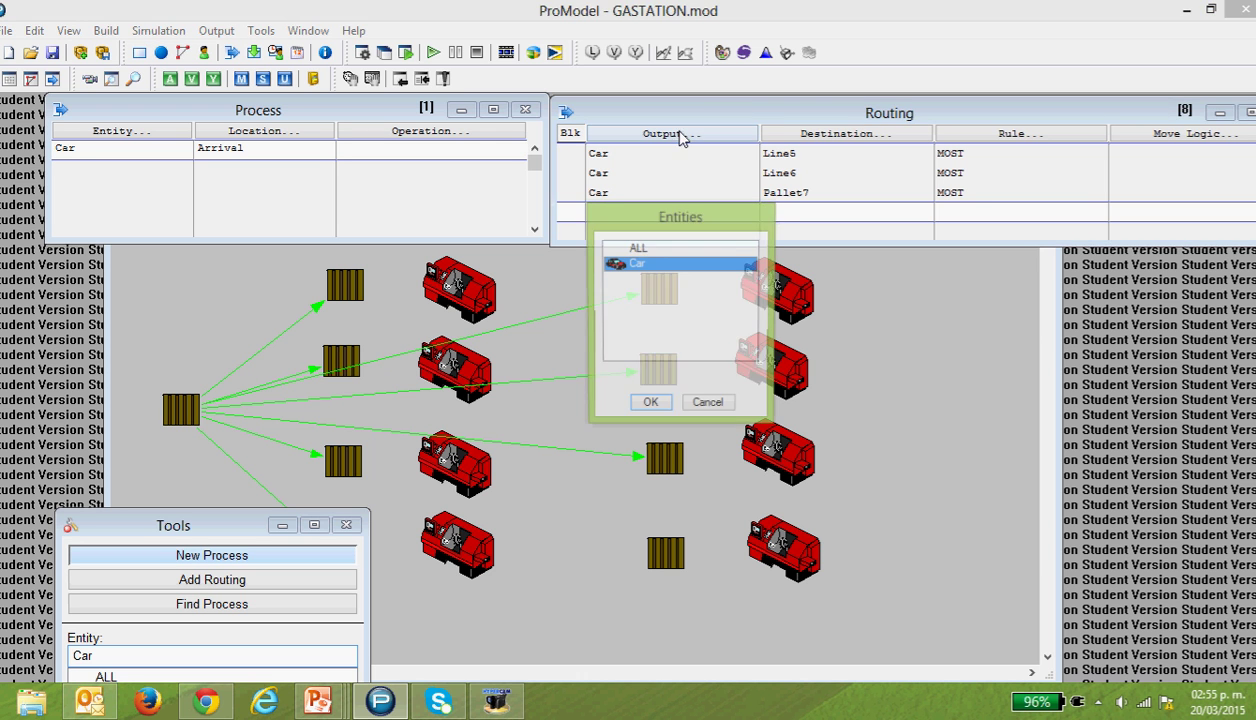
left_click(650, 404)
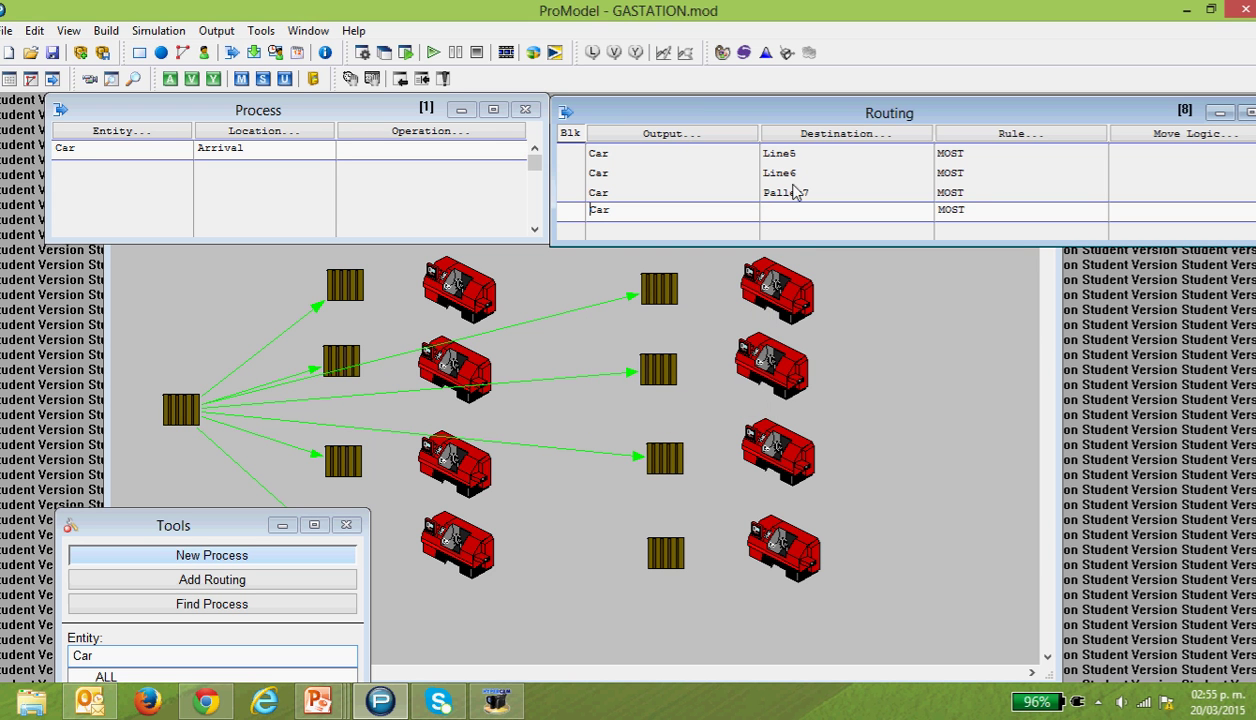
left_click(823, 134)
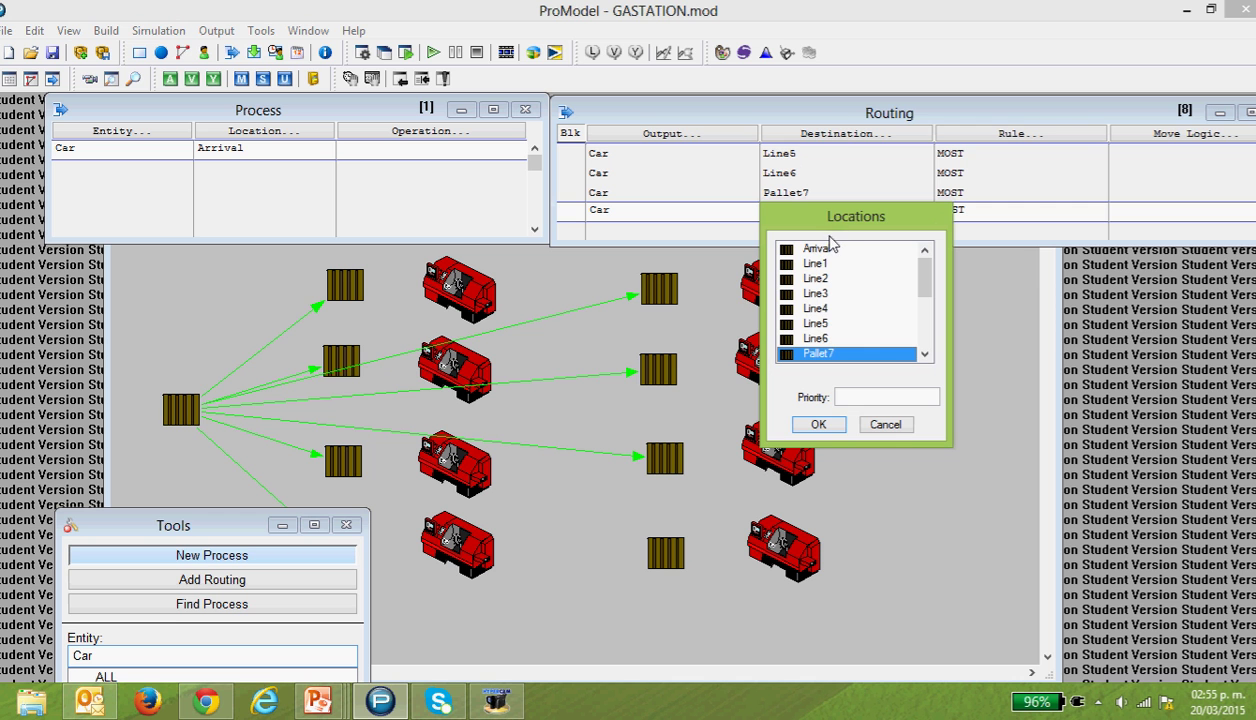
left_click(925, 356)
left_click(925, 356)
left_click(825, 352)
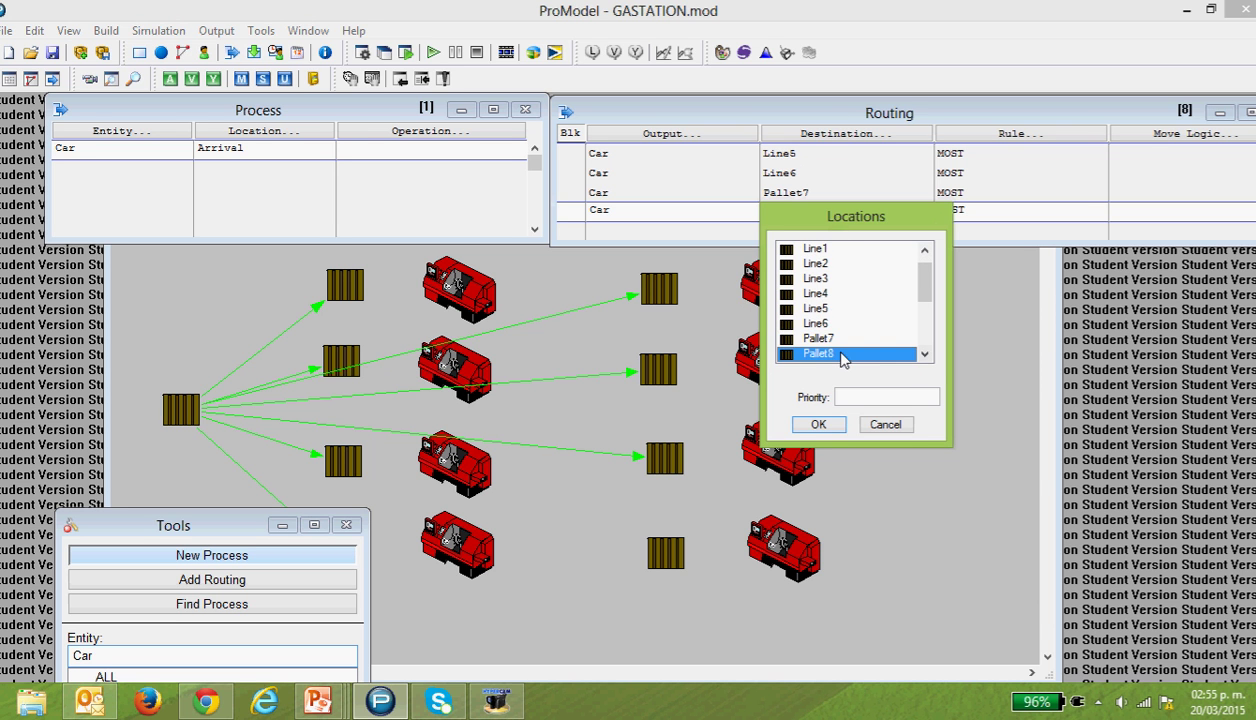
left_click(822, 425)
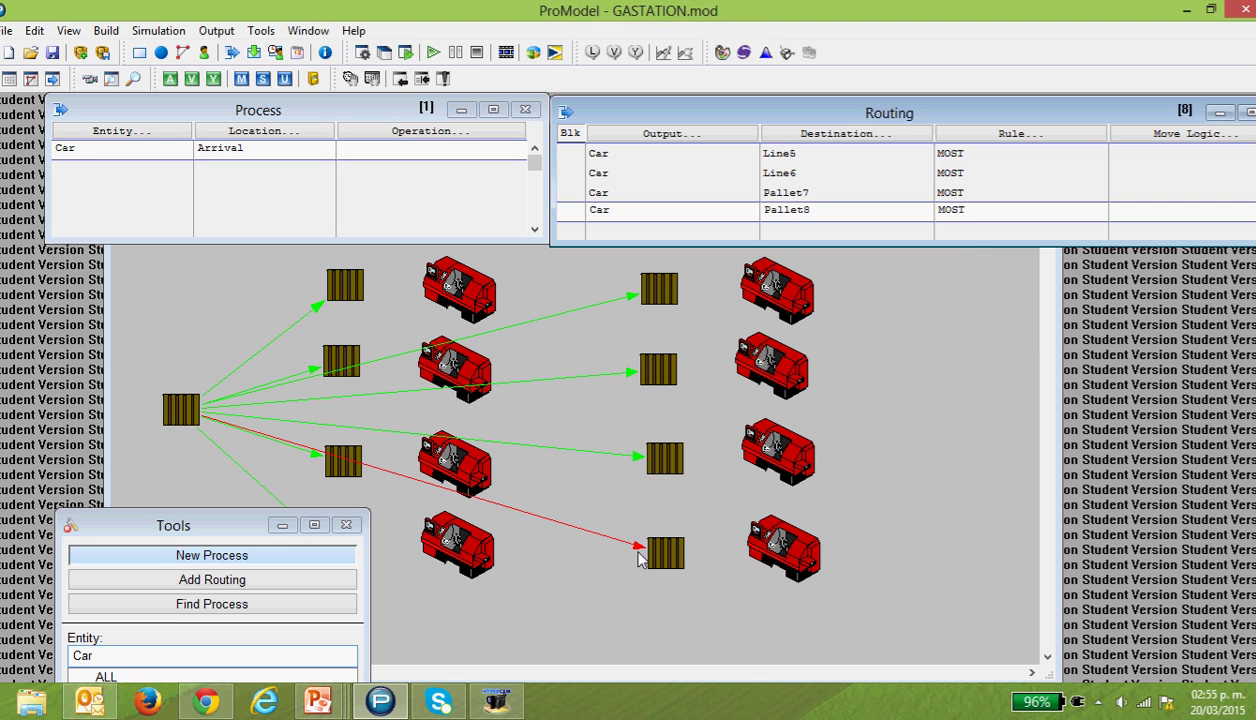
Step: Move the Tools window aside to reveal all eight Arrival routing paths, then restore the Process records
left_click_drag(229, 527, 300, 612)
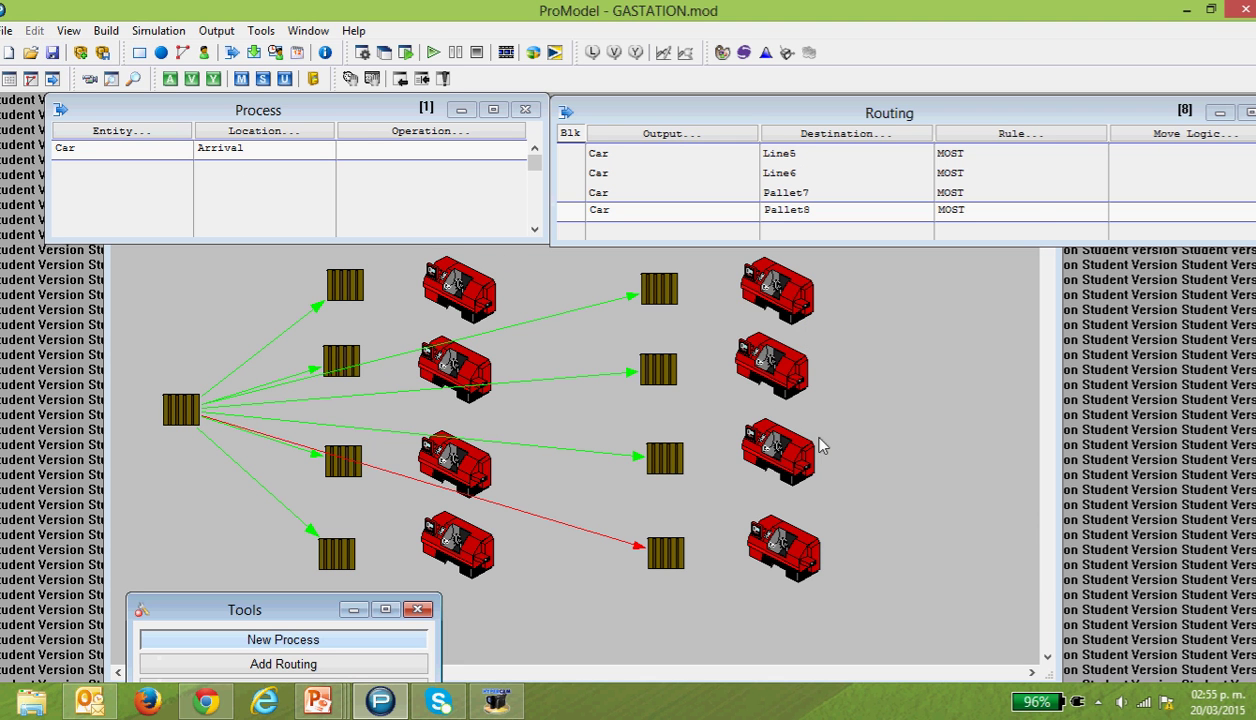
left_click(920, 410)
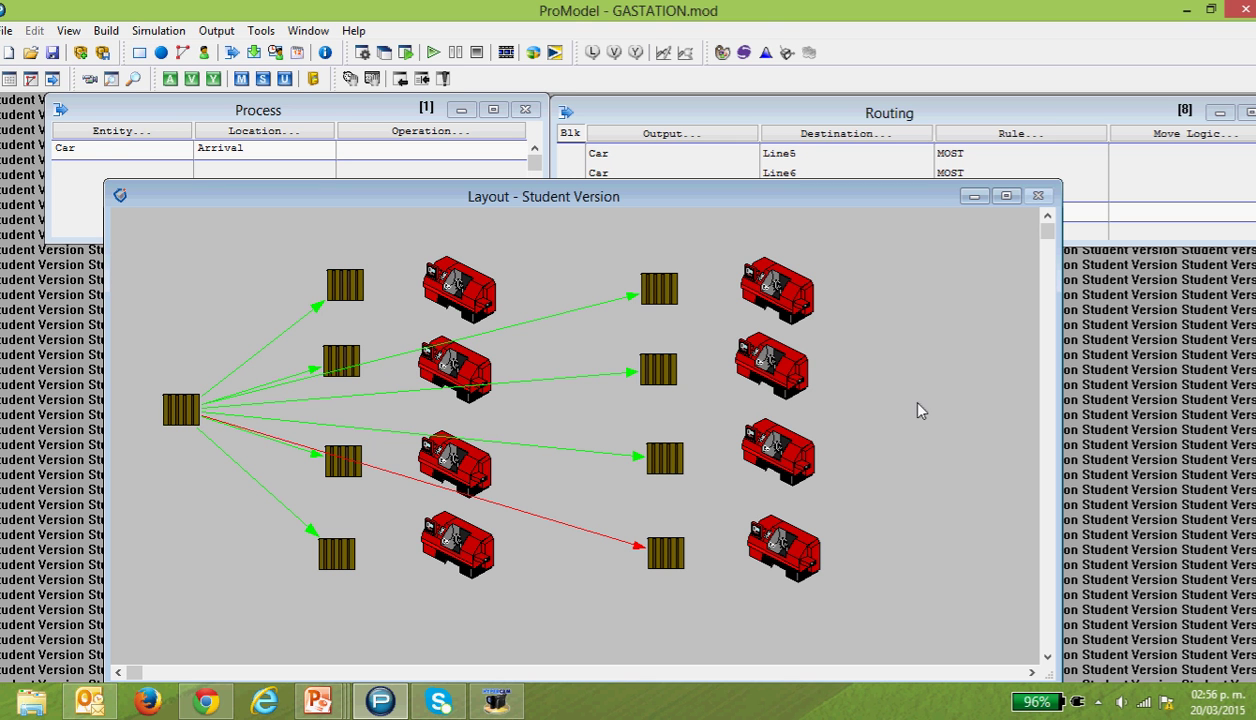
left_click(103, 146)
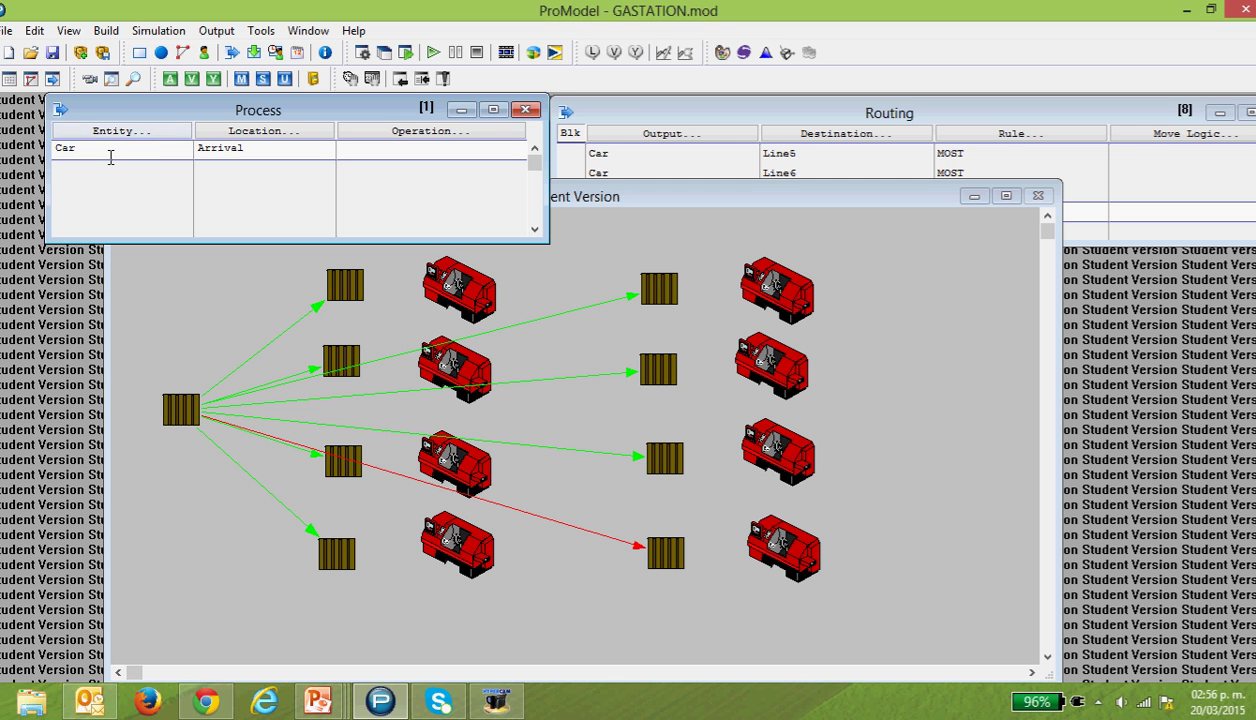
Step: Reselect the Car @ Arrival process so its routings starting with Car to Line1 show
key("Return")
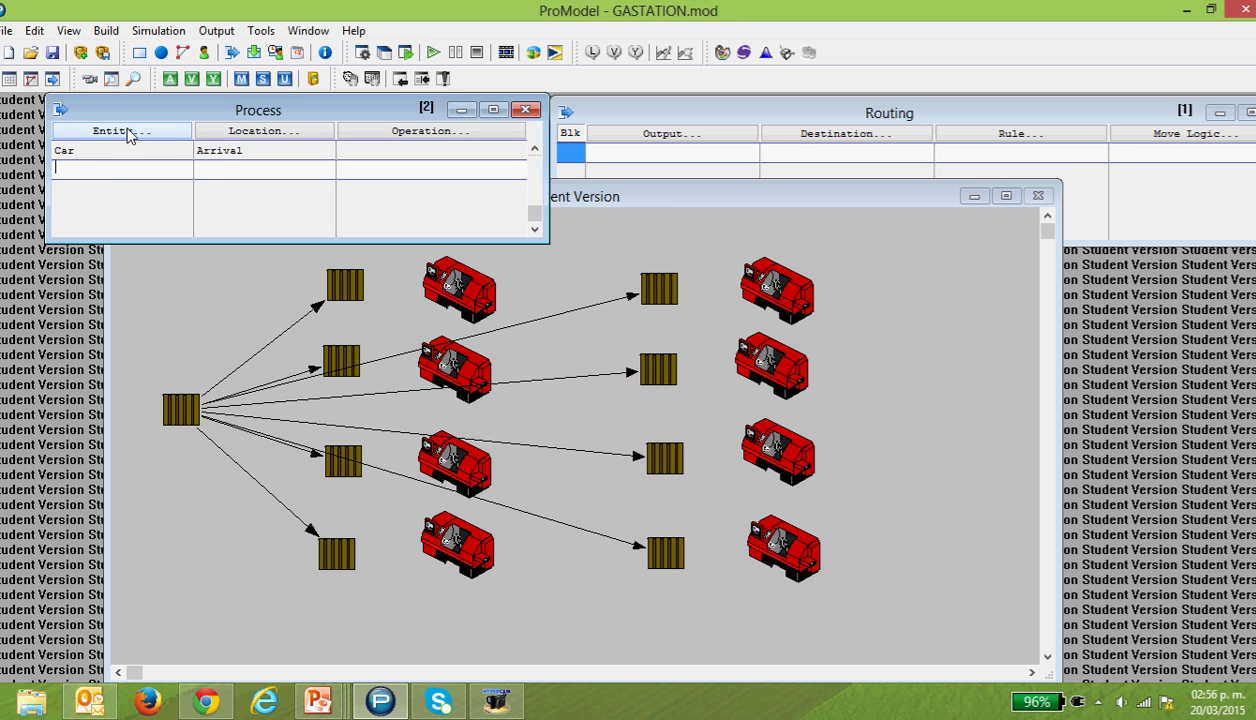
left_click(65, 150)
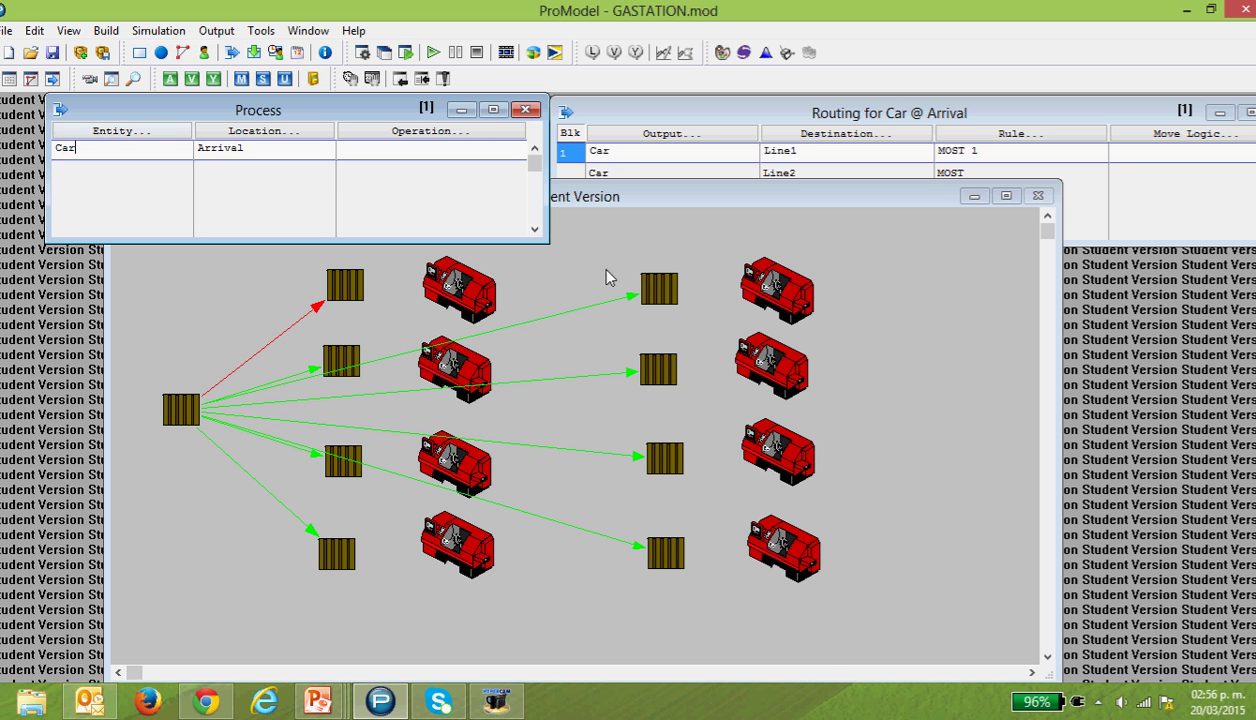
mouse_move(318, 703)
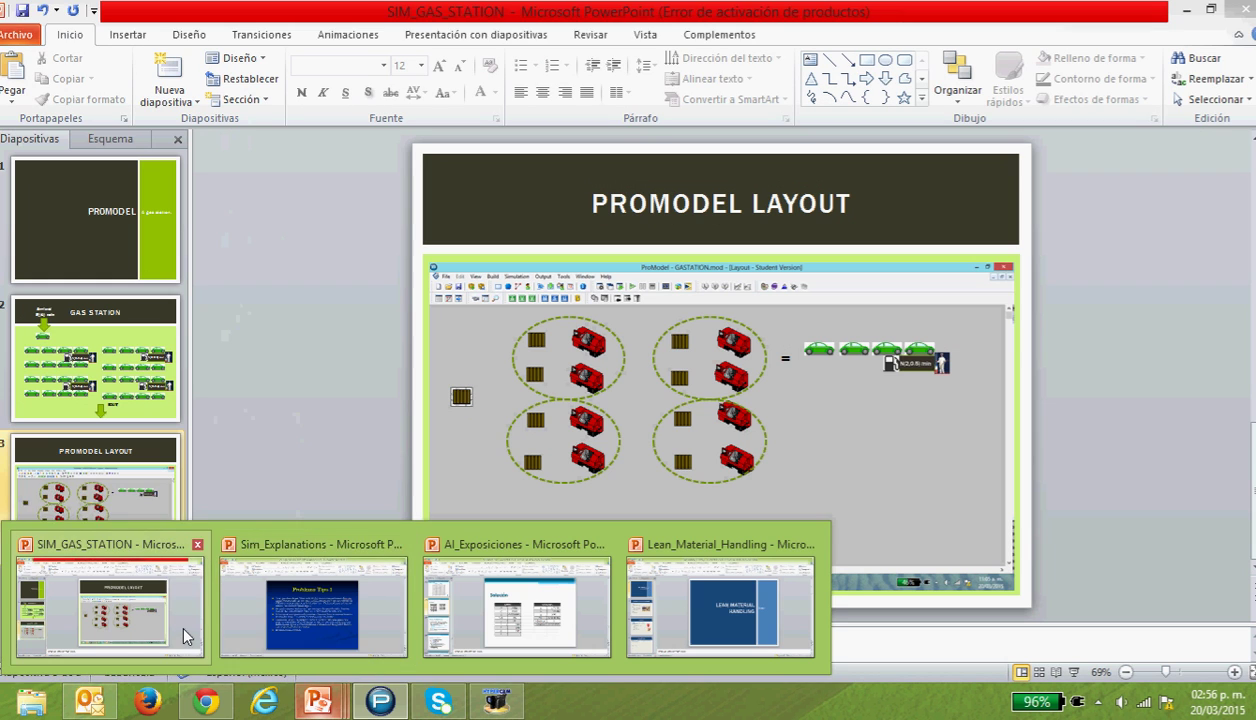
left_click(183, 636)
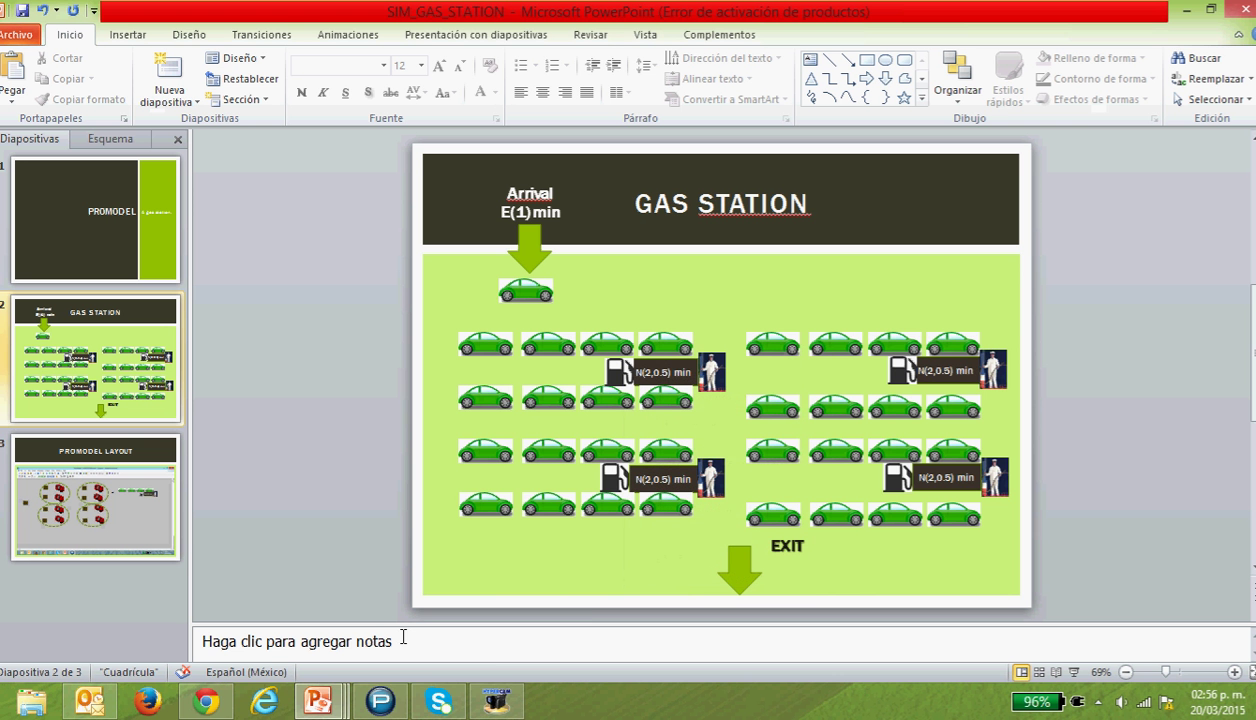
Step: In the Resources editor, add an operator-graphic resource named Operator1
mouse_move(380, 700)
left_click(390, 648)
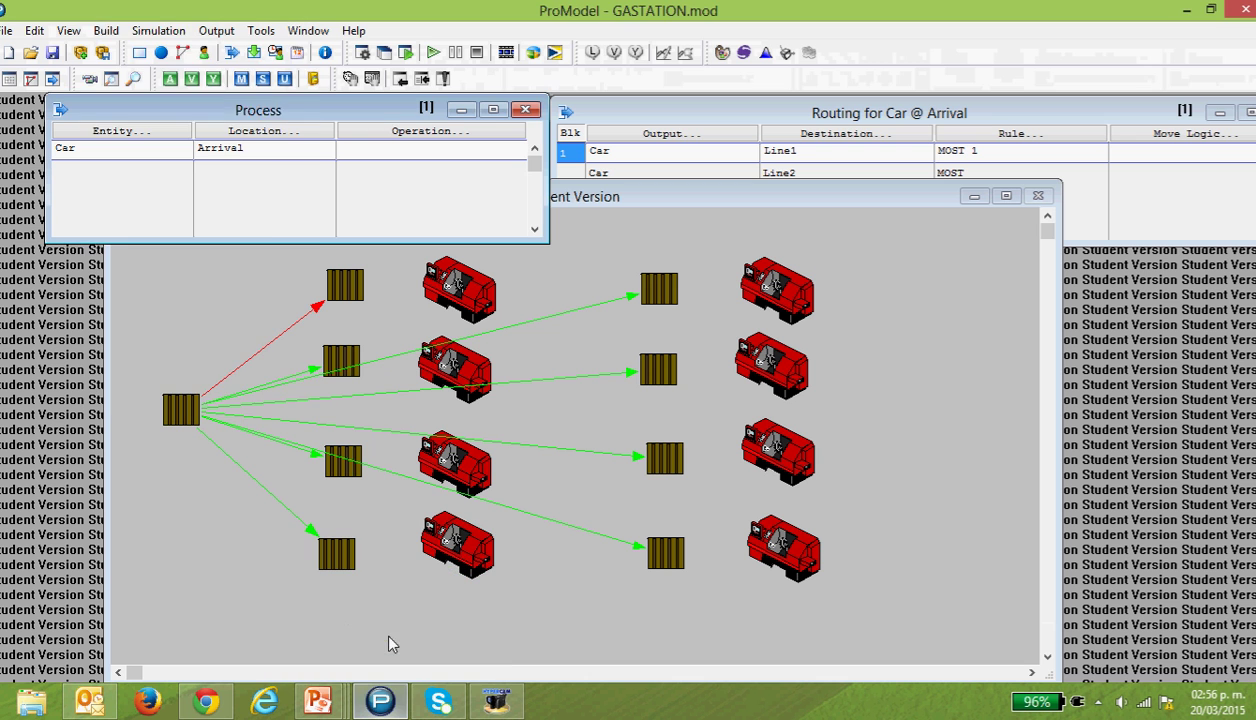
left_click(106, 30)
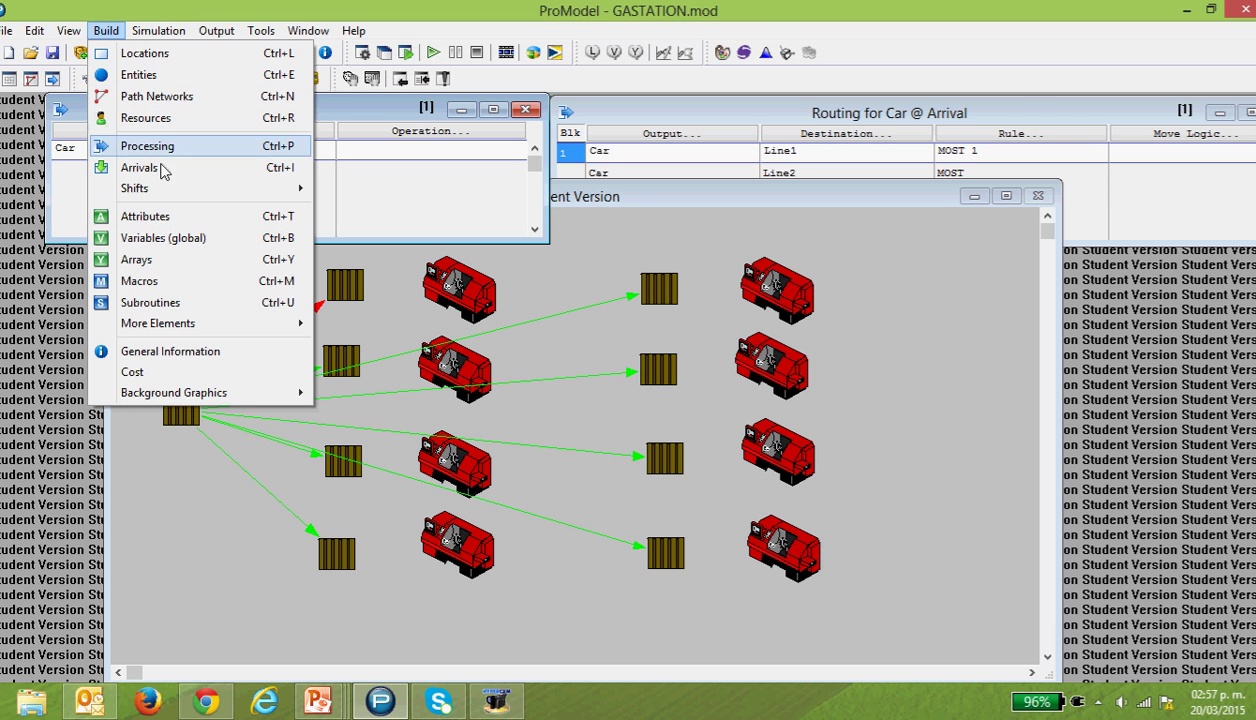
left_click(146, 118)
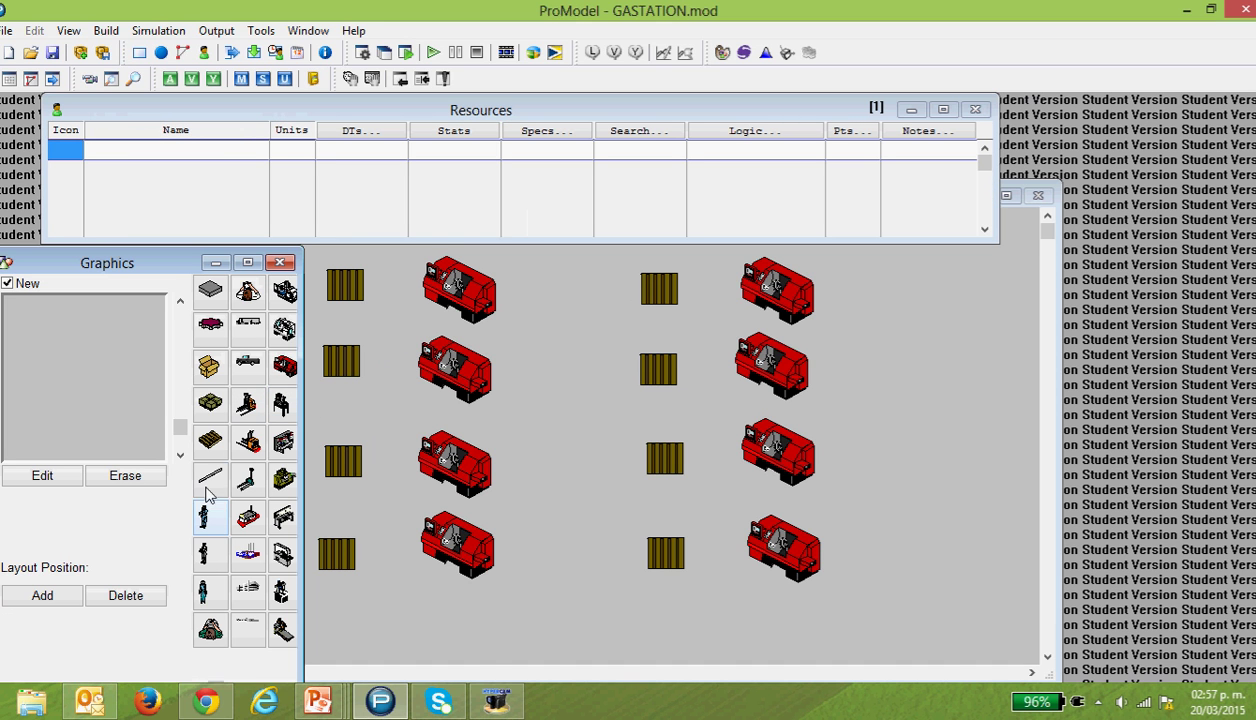
left_click(204, 550)
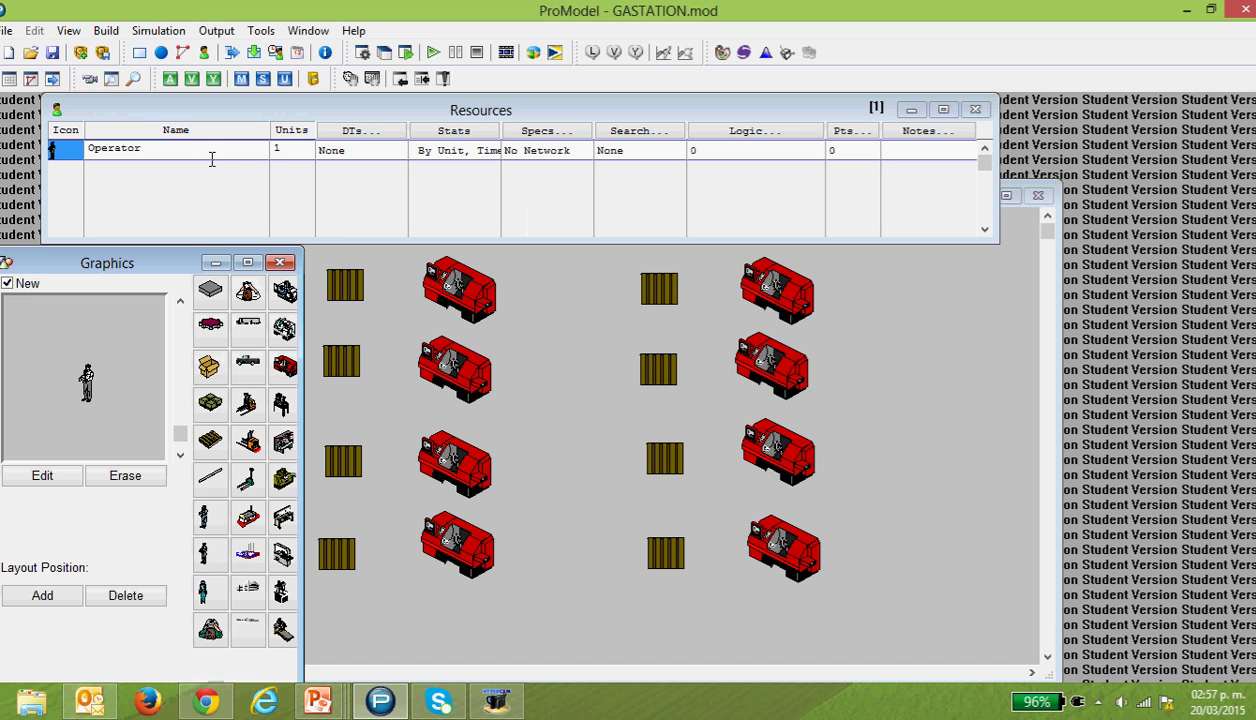
left_click(183, 148)
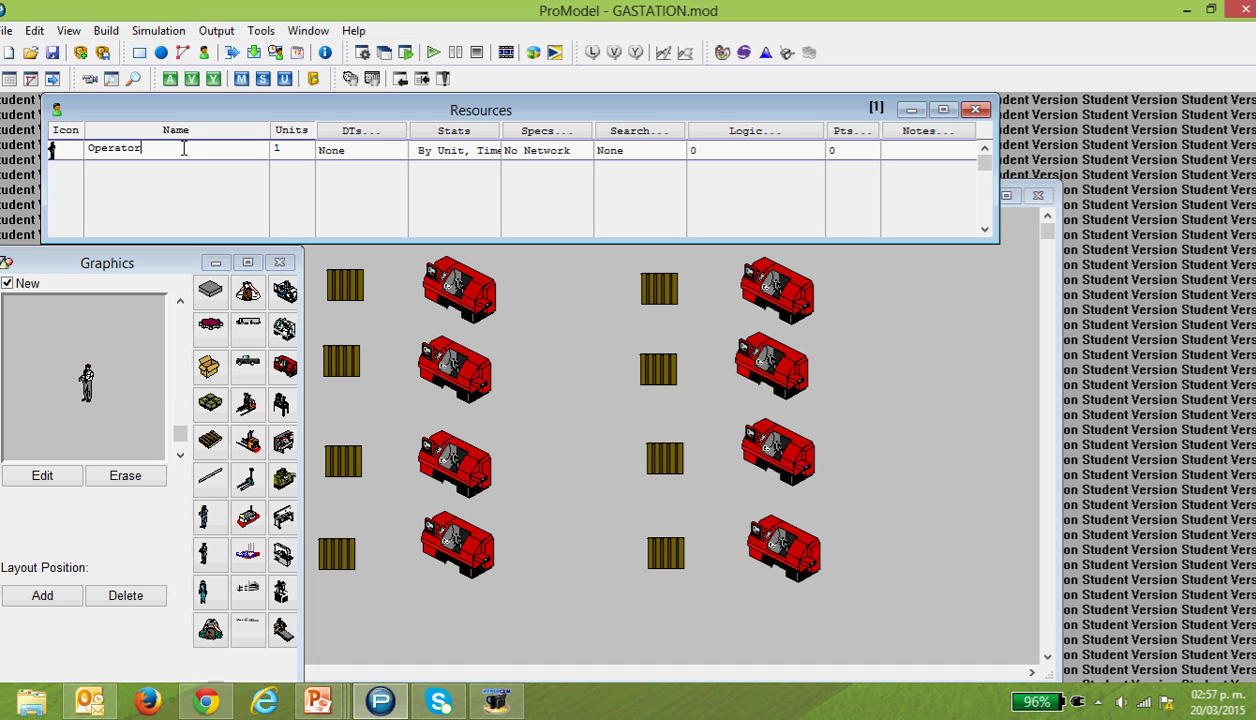
type("1")
key("Return")
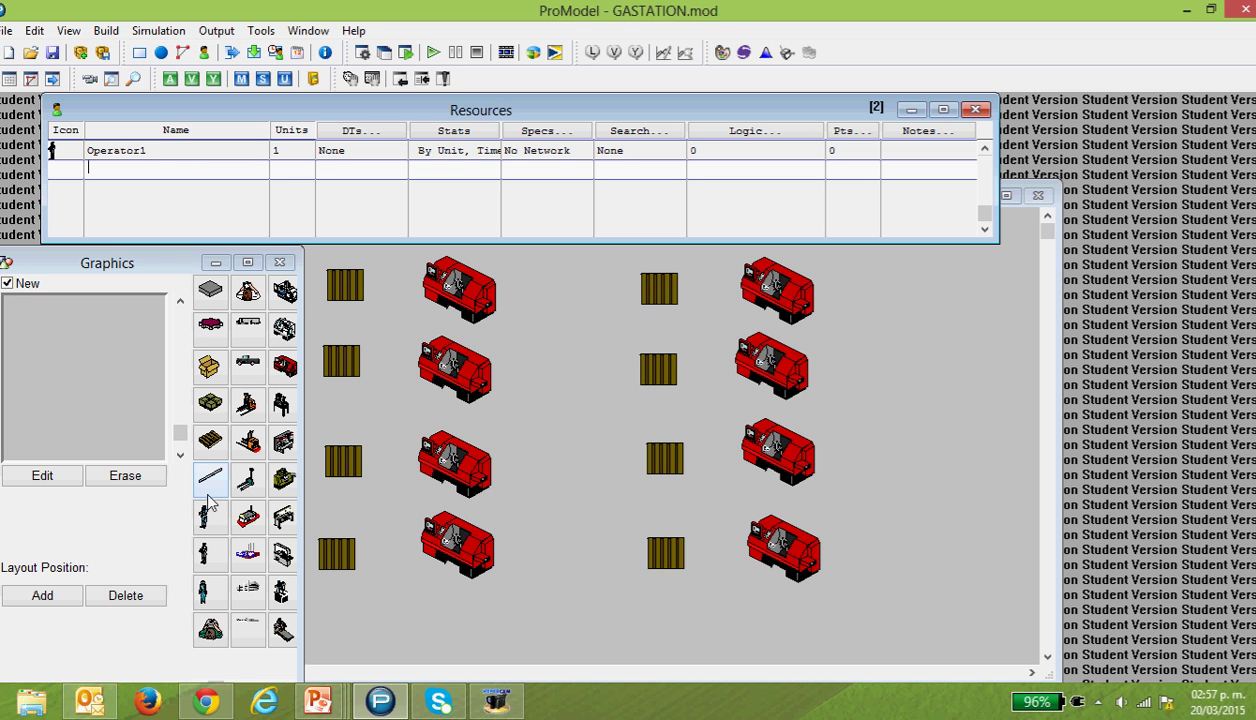
Step: Add three more operator resources named Operator2, Operator3 and Operator4
left_click(205, 553)
left_click(155, 172)
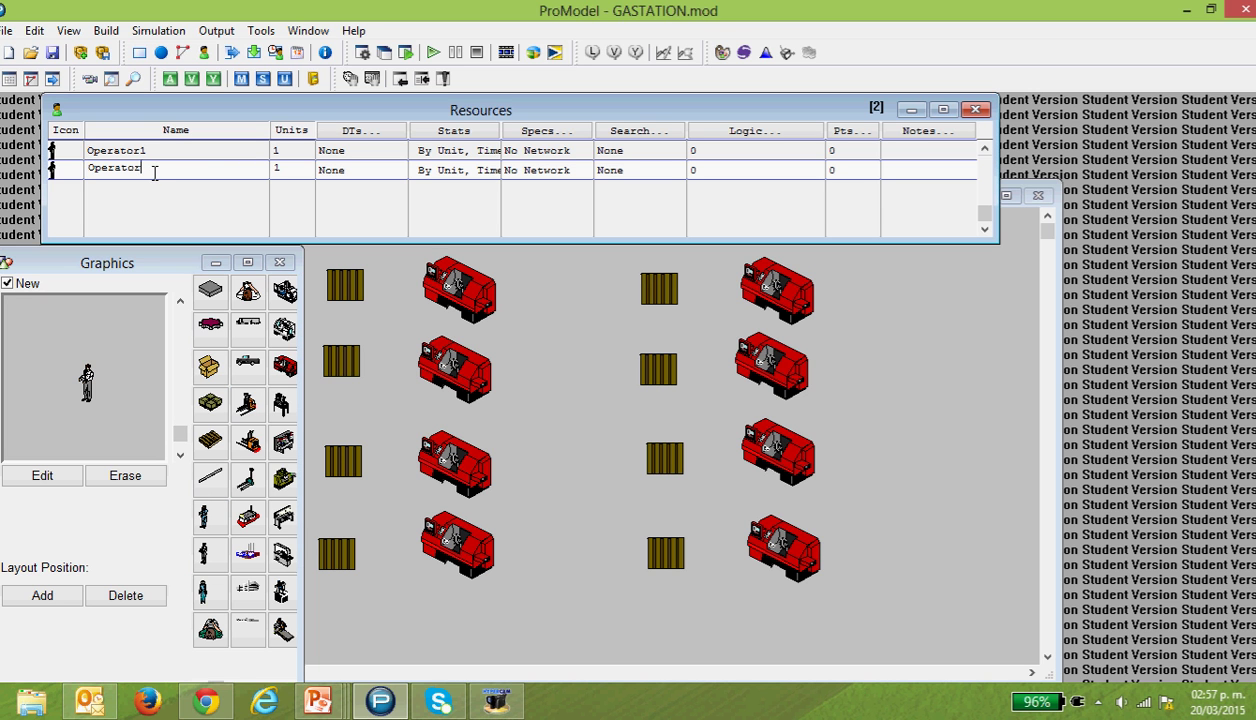
type("2")
key("Return")
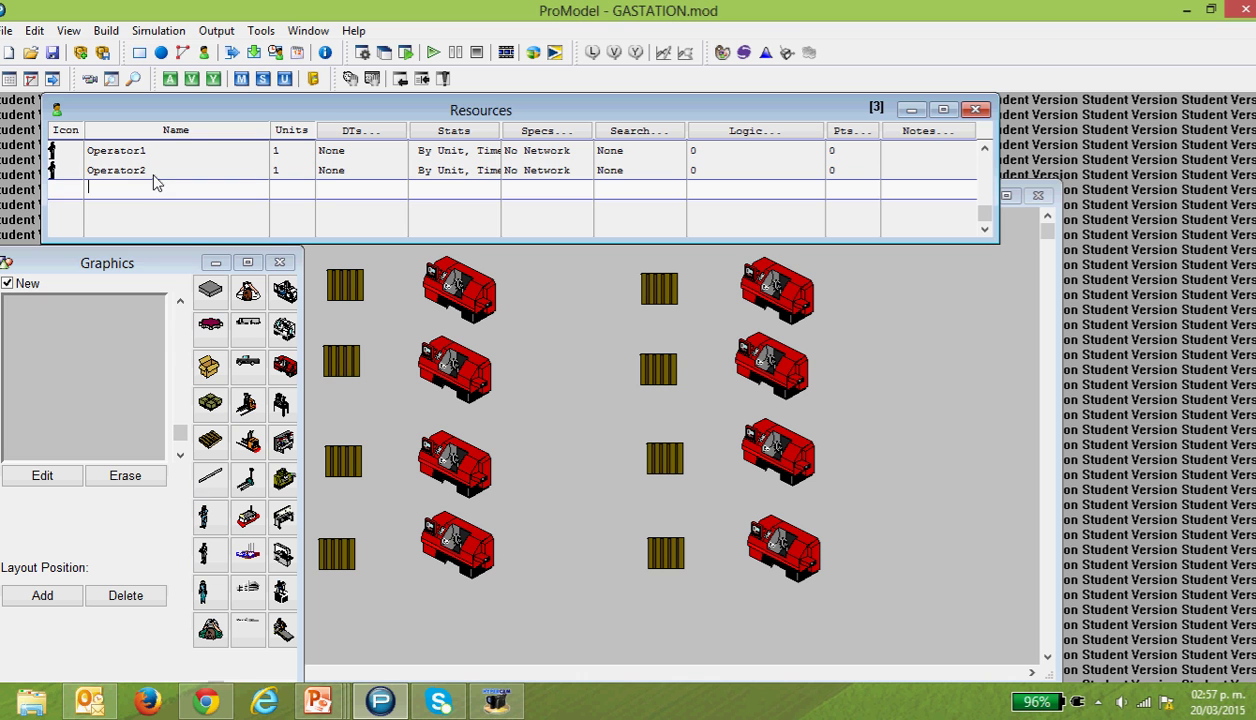
left_click(211, 543)
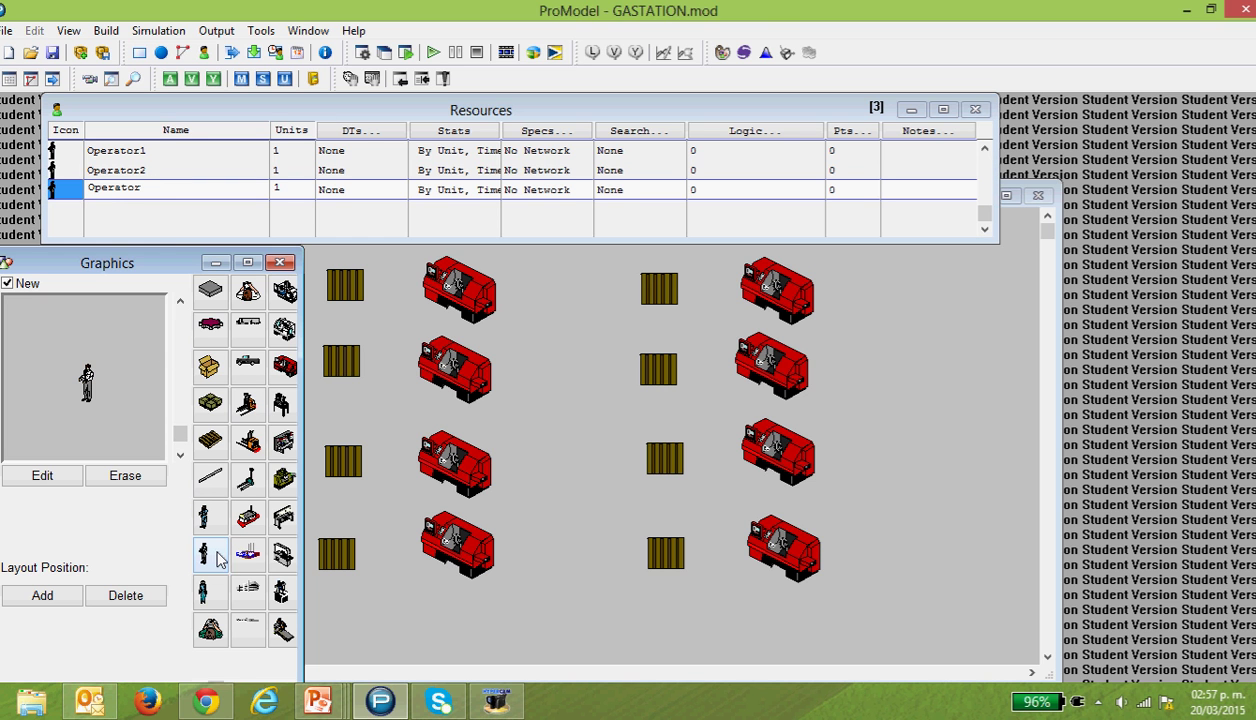
left_click(164, 186)
type("3")
key("Return")
left_click(207, 545)
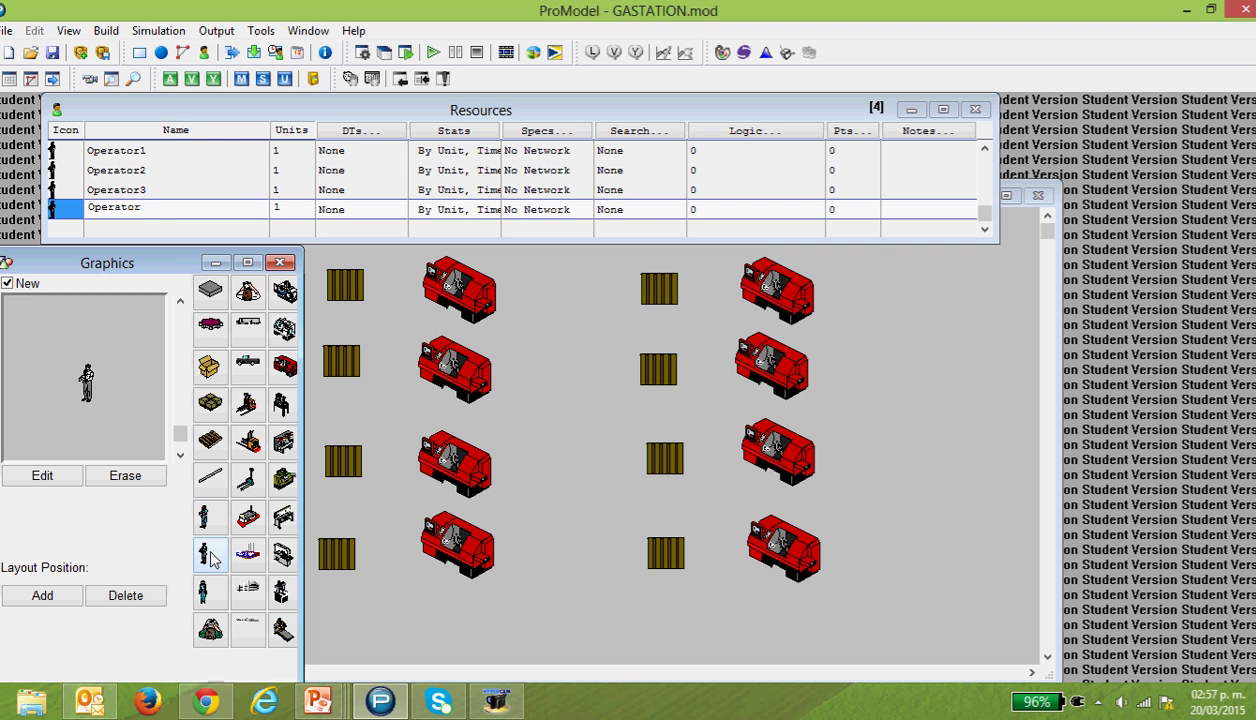
left_click(155, 209)
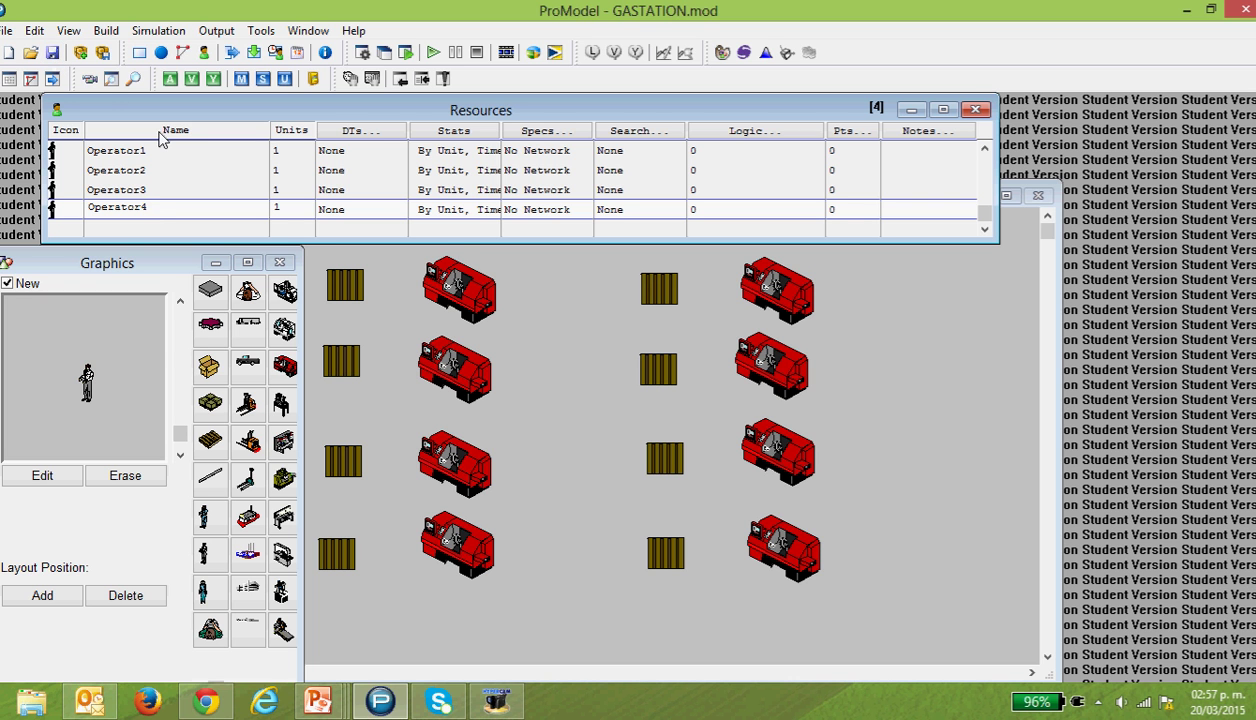
left_click(108, 31)
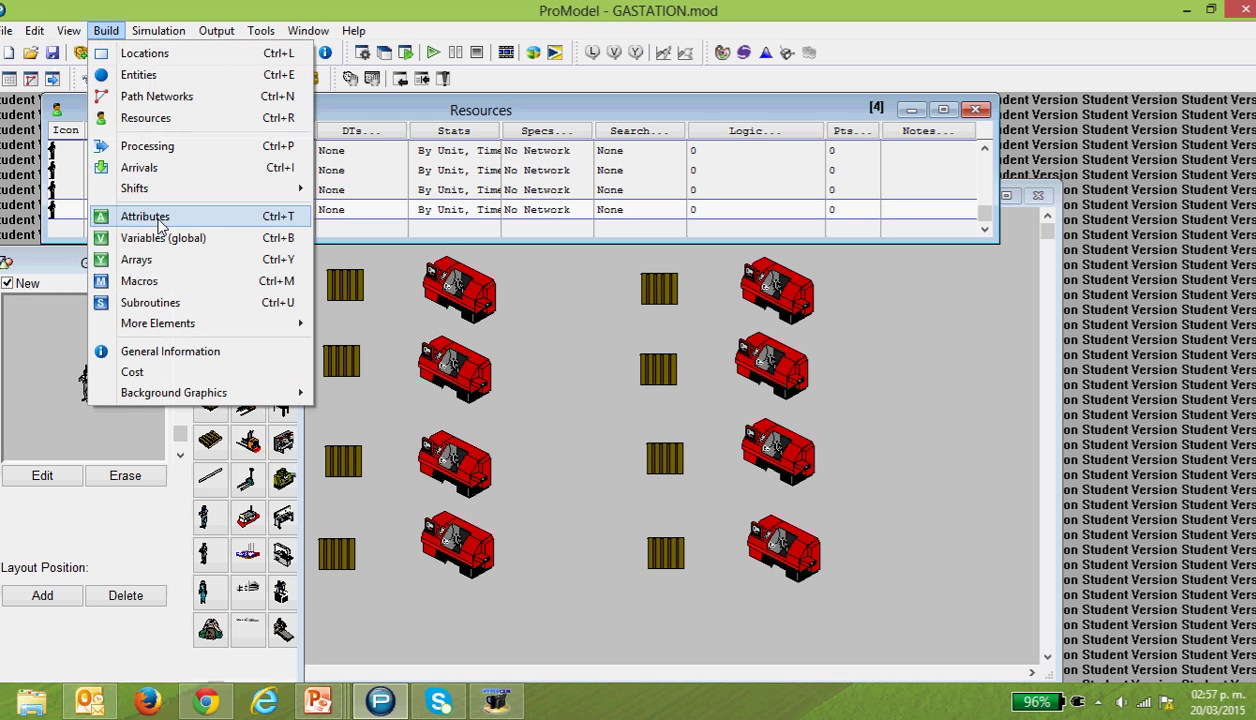
Step: Add a new process record for Car at Line1
left_click(167, 152)
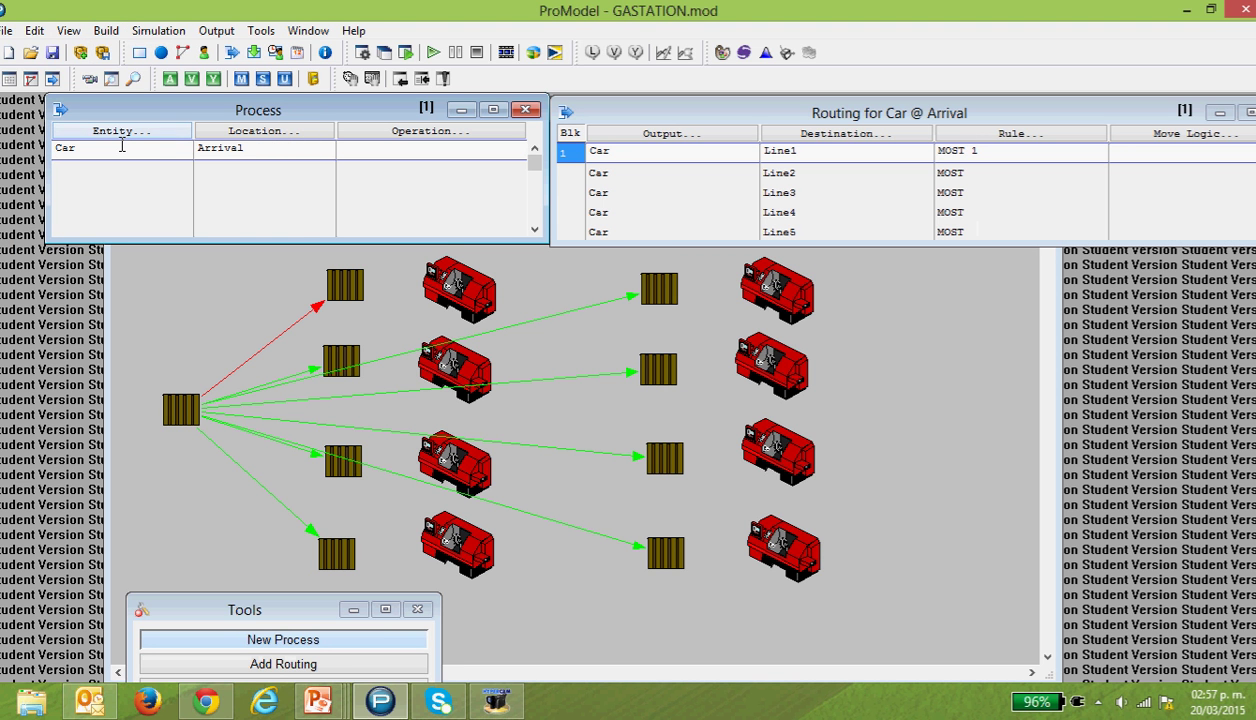
left_click(120, 151)
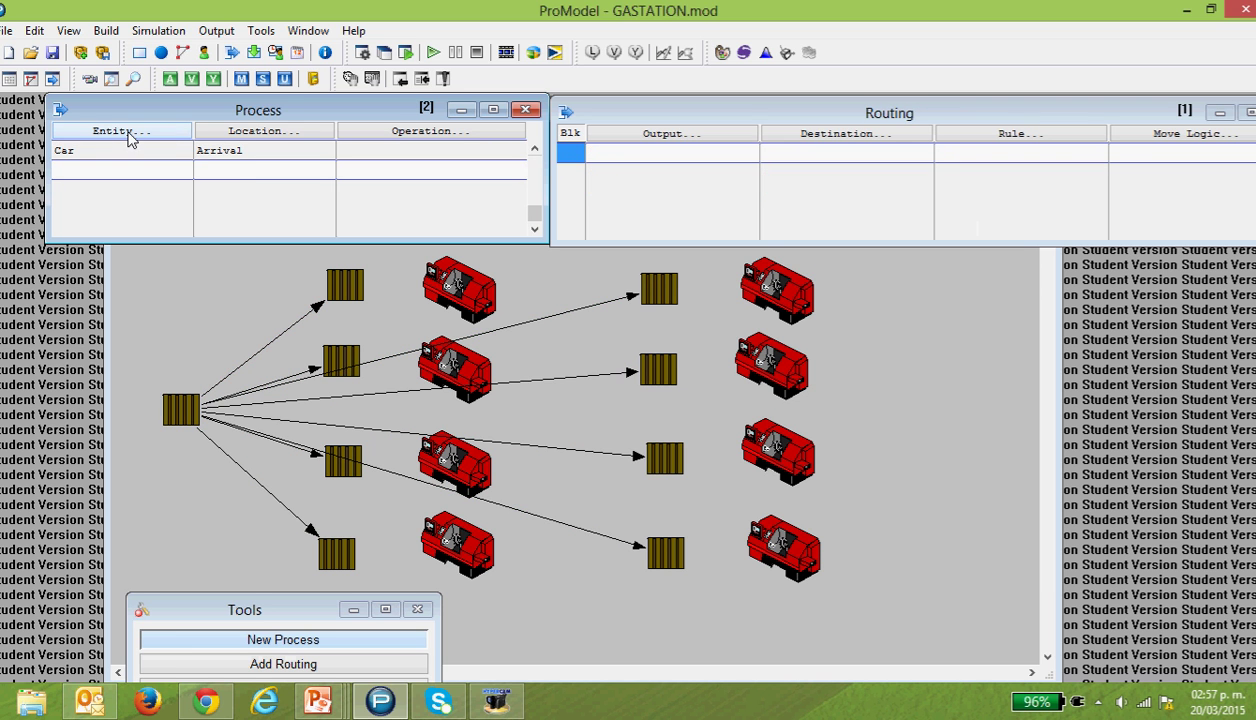
left_click(128, 134)
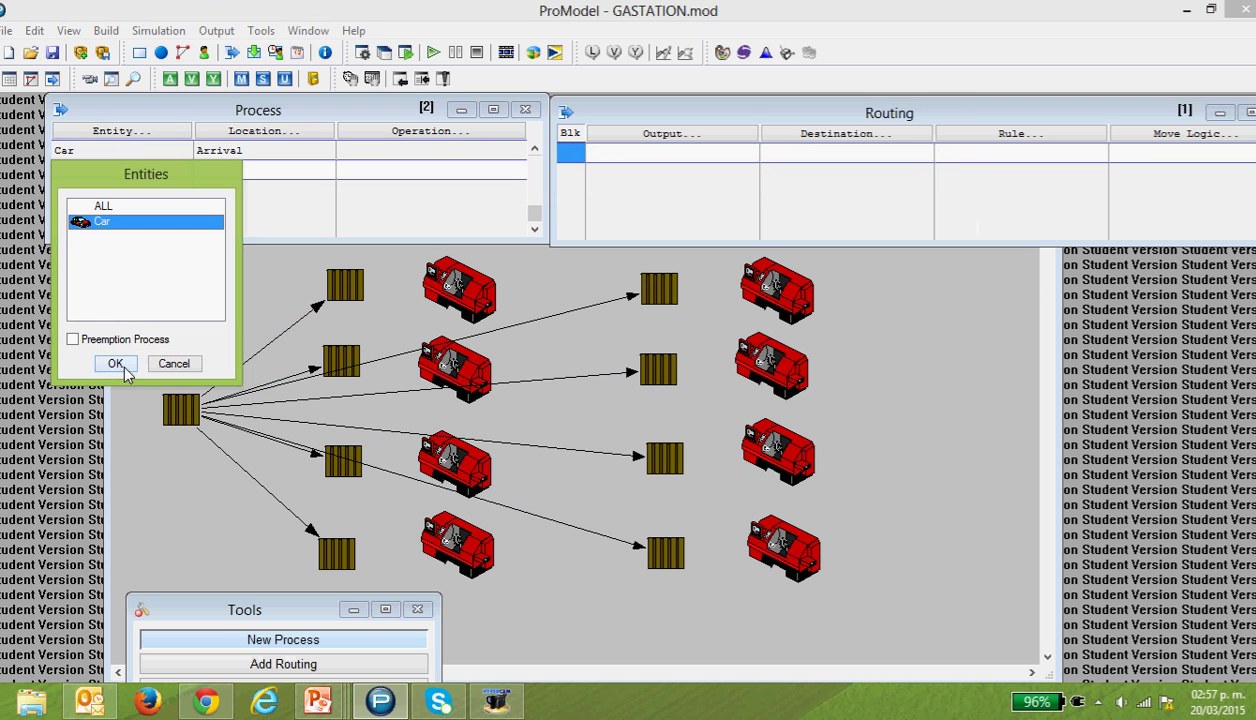
left_click(115, 364)
left_click(274, 134)
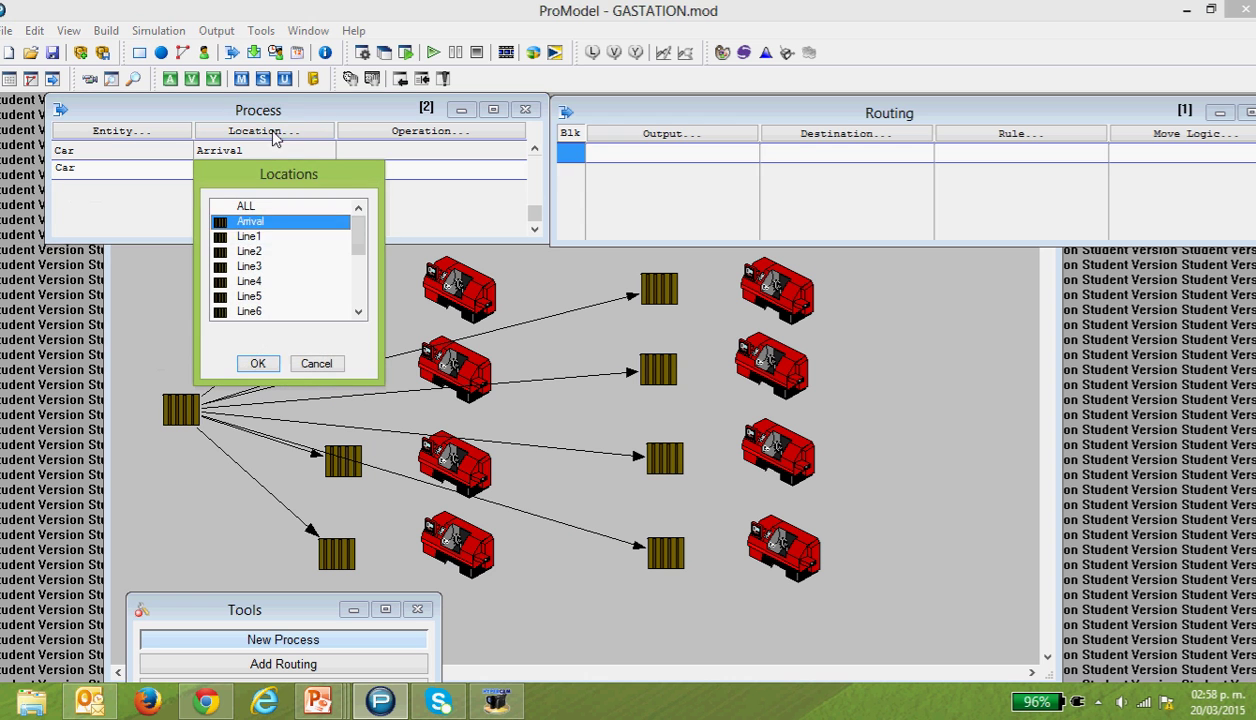
left_click(264, 237)
Step: Route Car from the Line1 process to Pump1a under FIRST 1
left_click(256, 363)
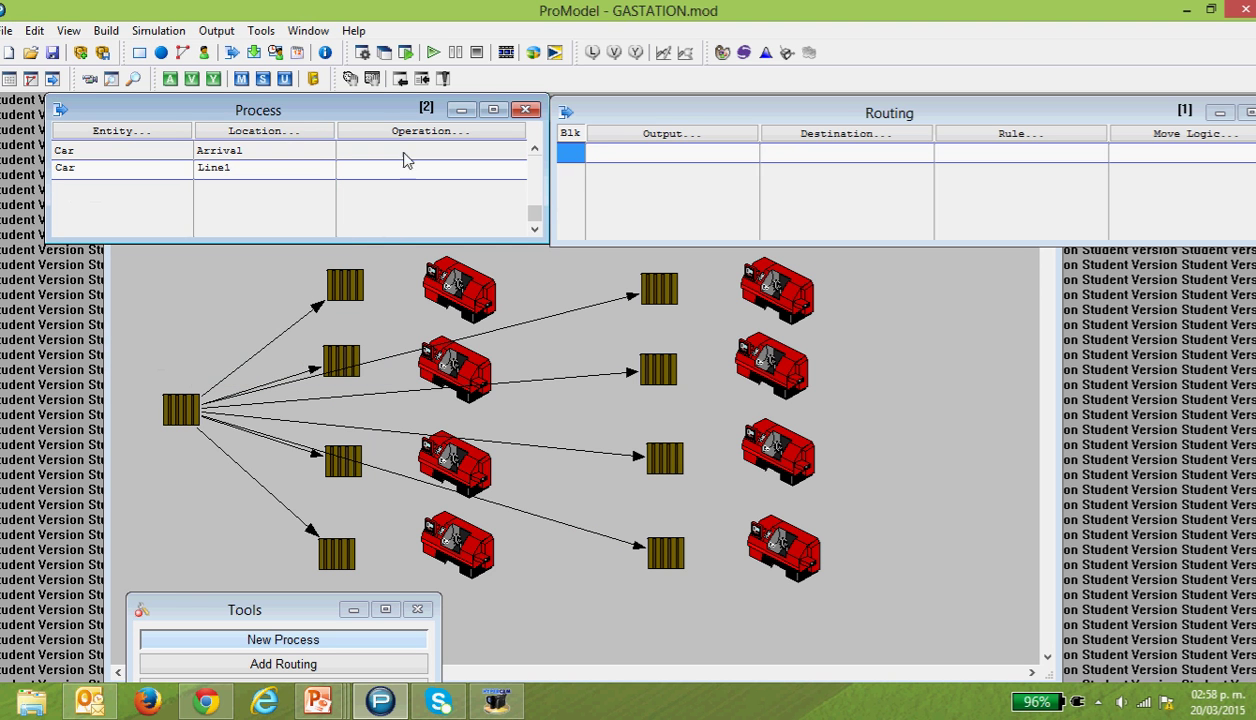
left_click(614, 132)
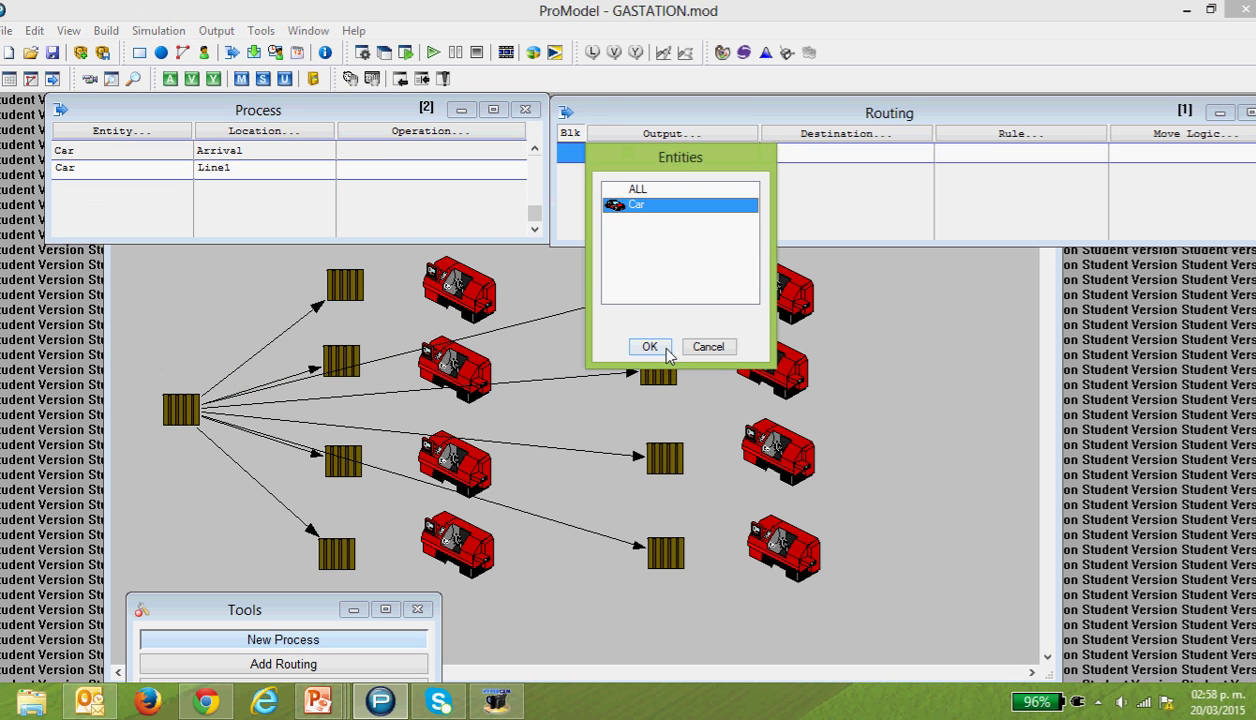
left_click(665, 350)
left_click(812, 133)
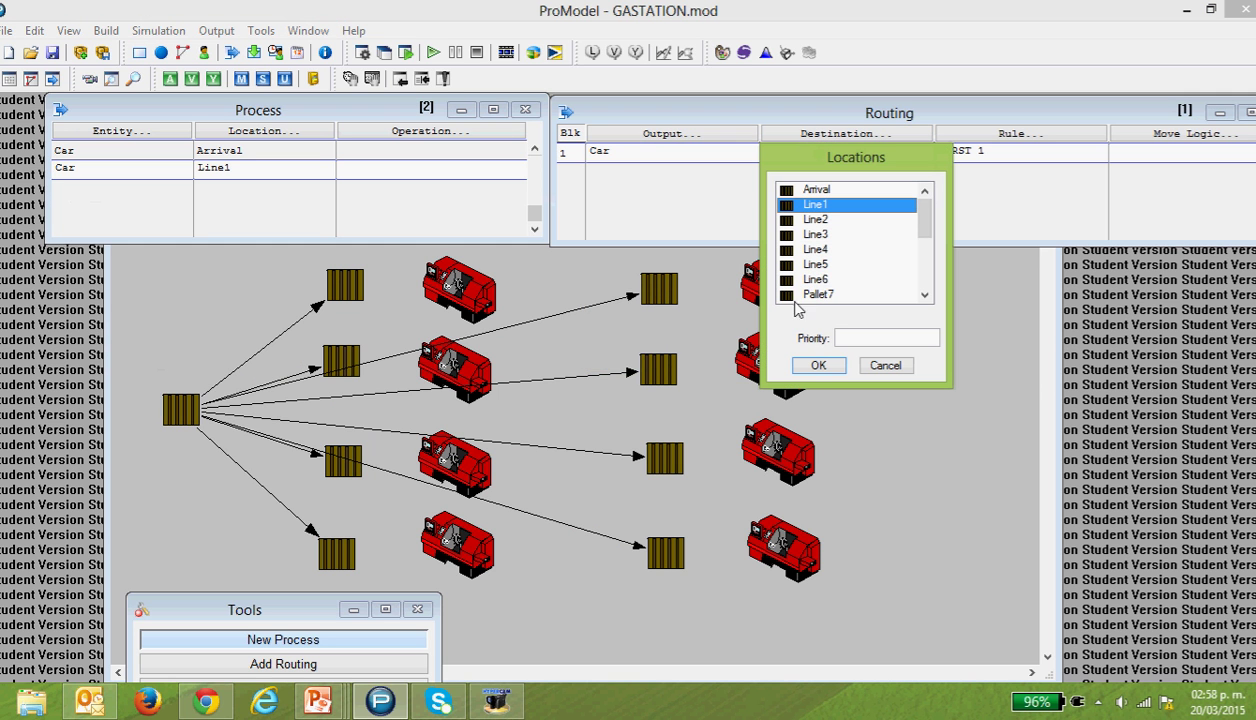
left_click(925, 294)
left_click(925, 294)
left_click(925, 294)
left_click(834, 280)
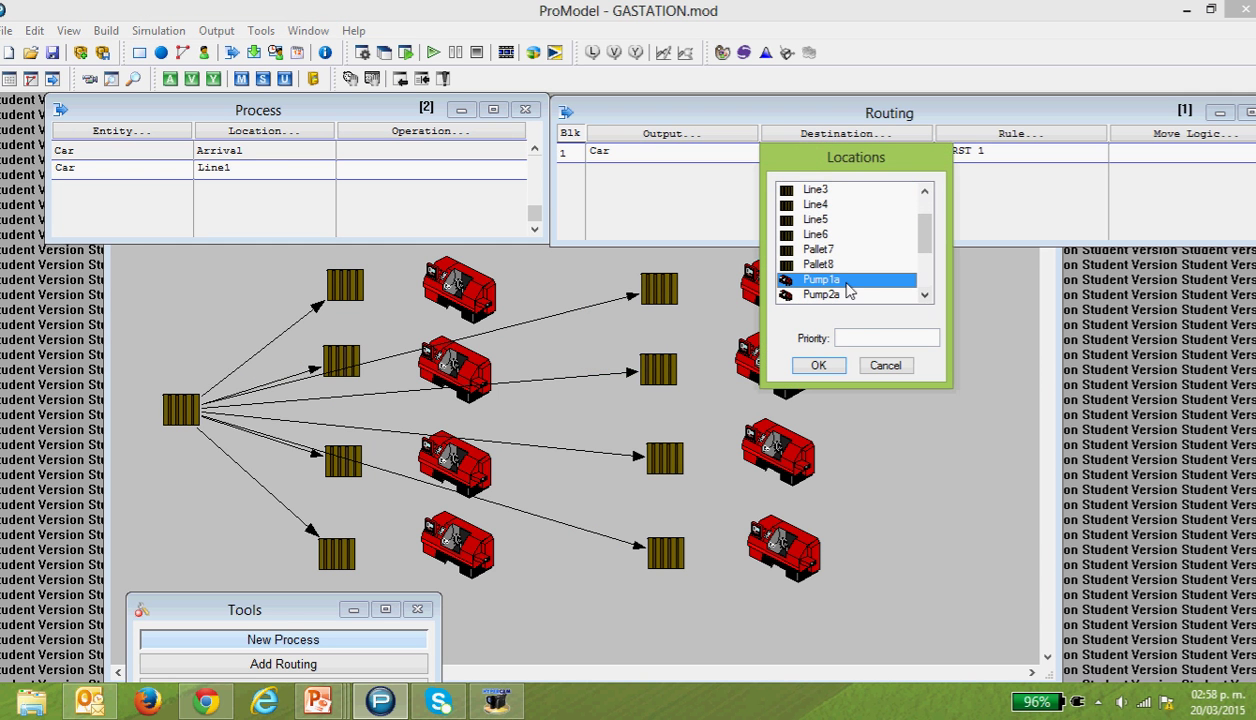
left_click(818, 366)
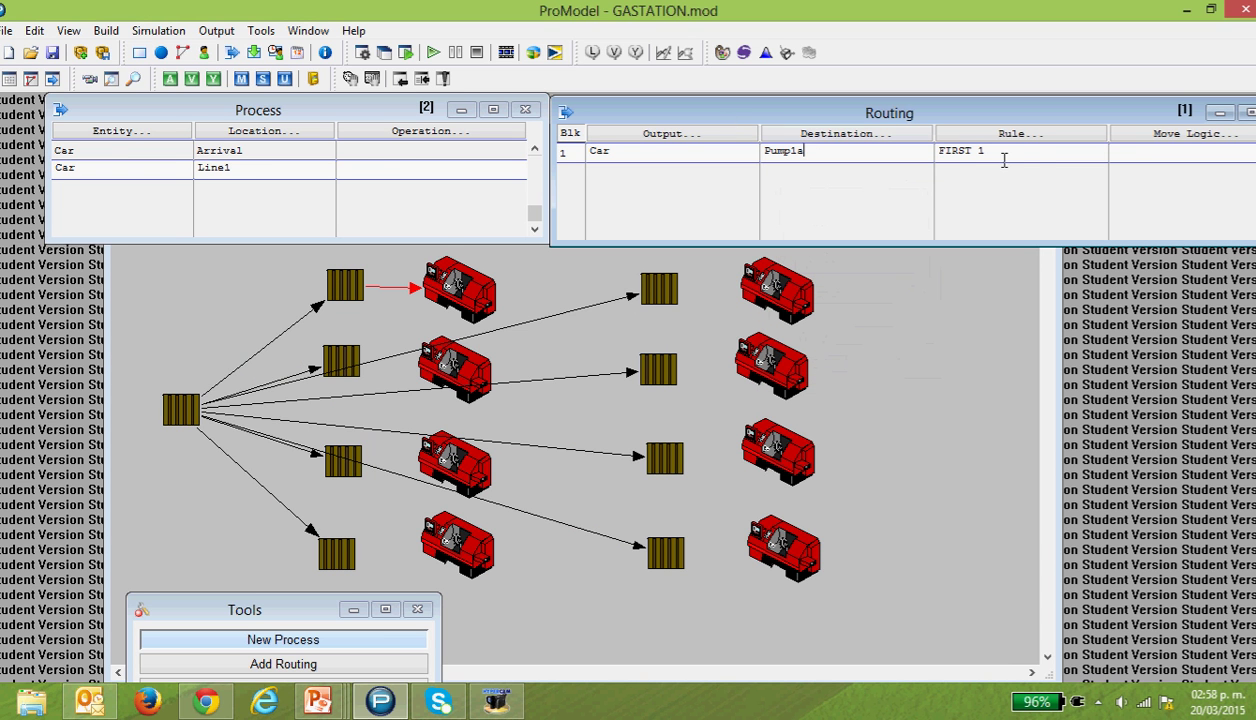
Step: Add a new process record for Car at Pump1a
left_click(115, 170)
left_click(115, 178)
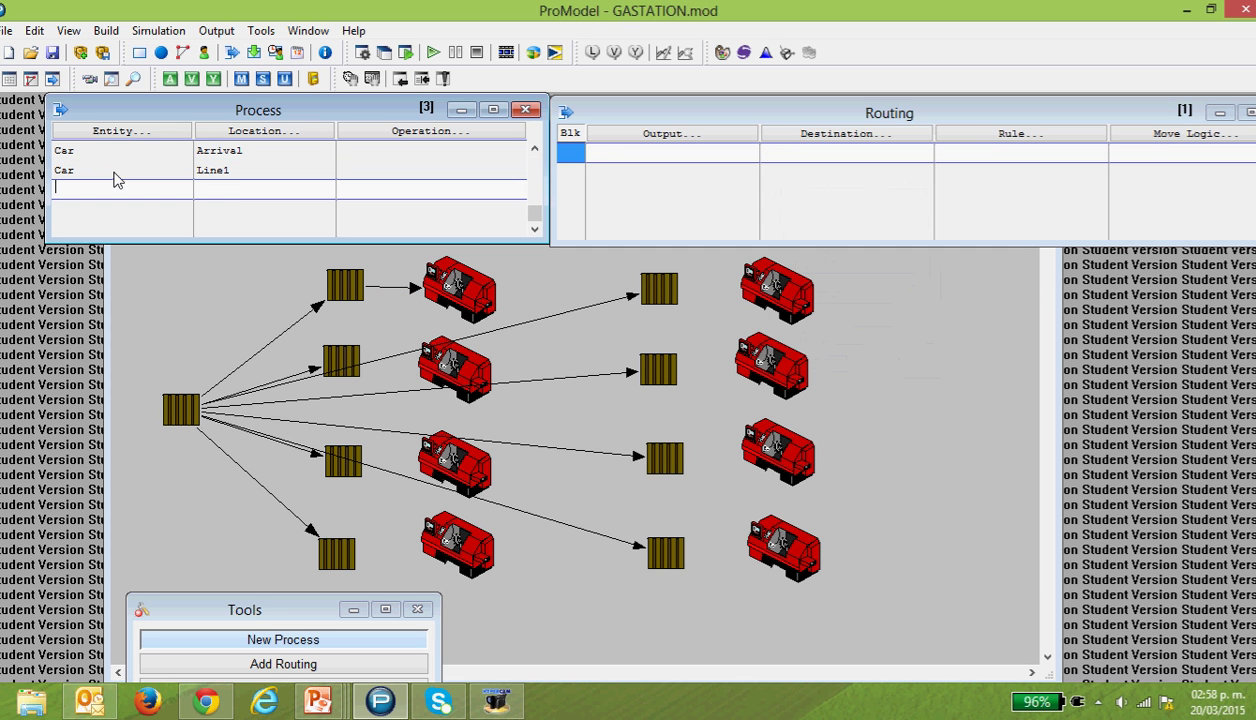
left_click(115, 132)
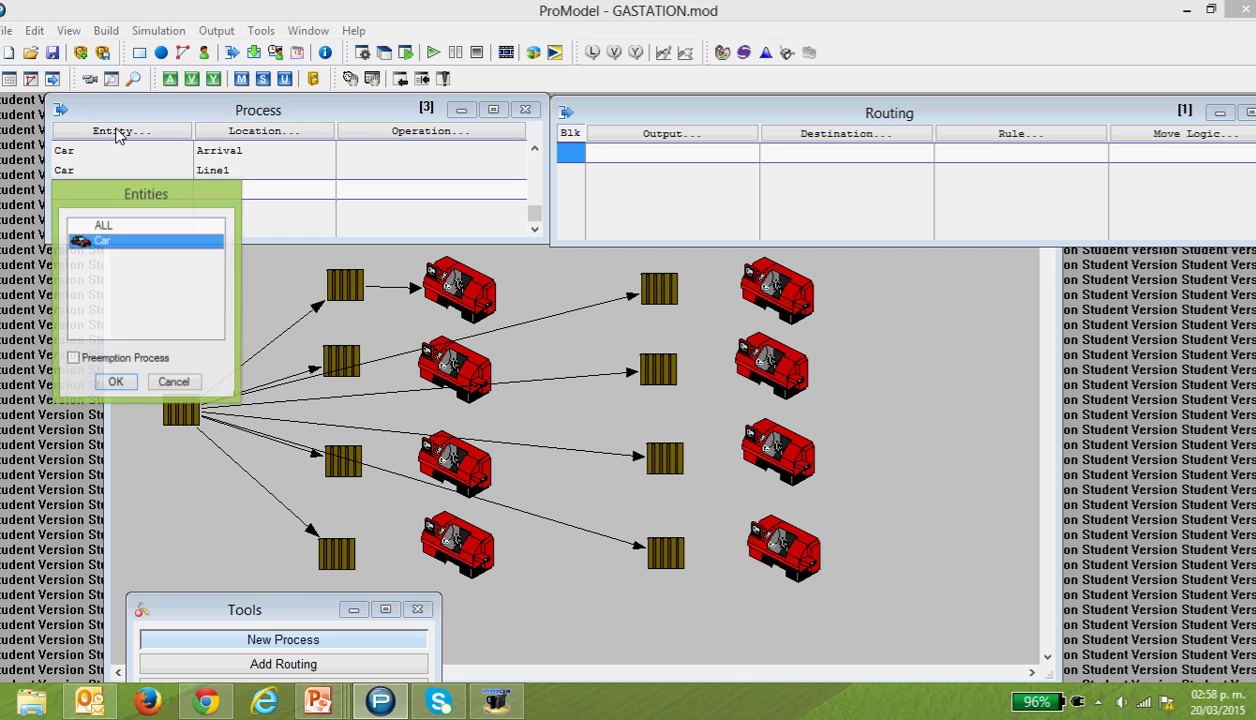
left_click(115, 383)
left_click(262, 132)
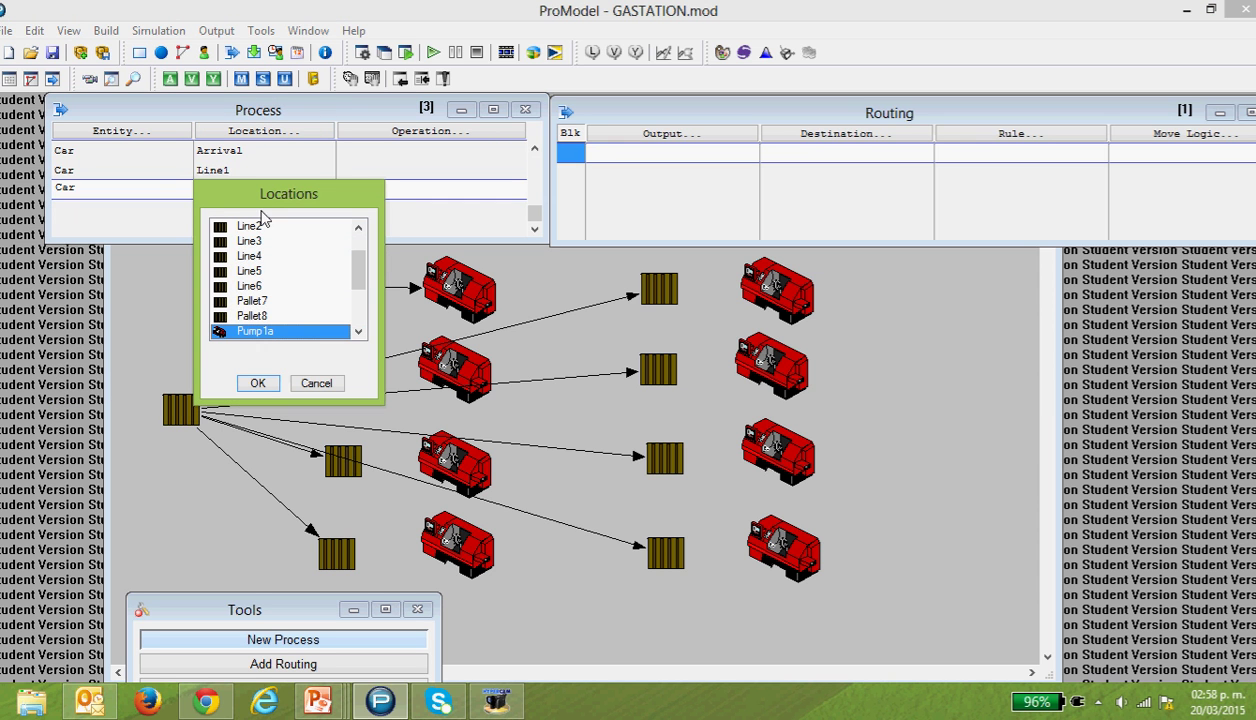
left_click(258, 384)
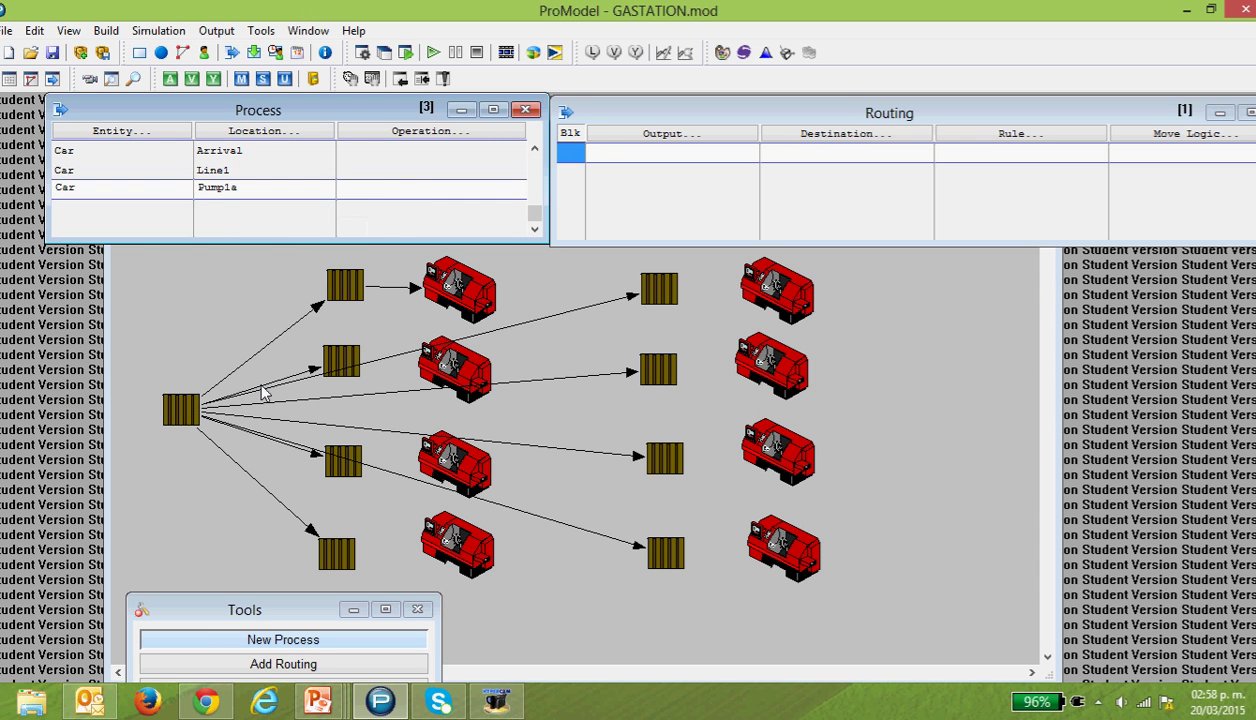
Step: Enter the Pump1a operation logic 'get Operator1' and 'wait 30 sec', fixing the 'gets' typo
left_click(397, 189)
left_click(420, 131)
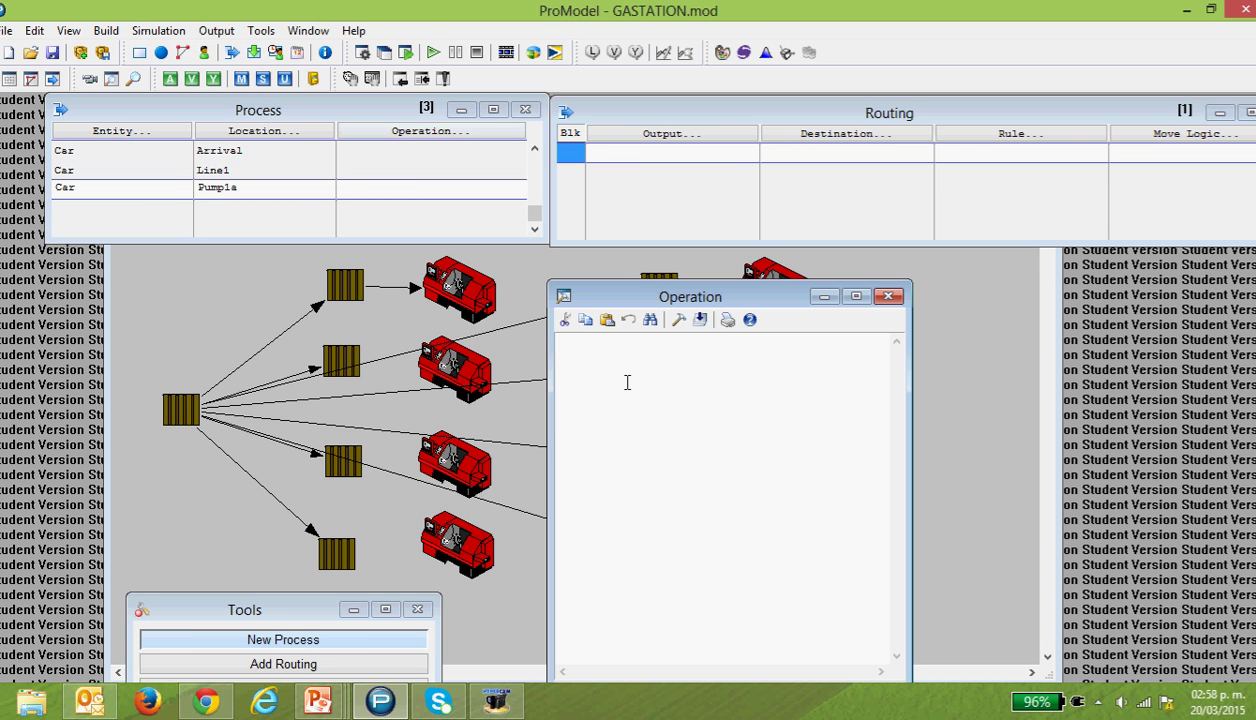
type("gets Operator1")
key("Return")
type("wait 30 se")
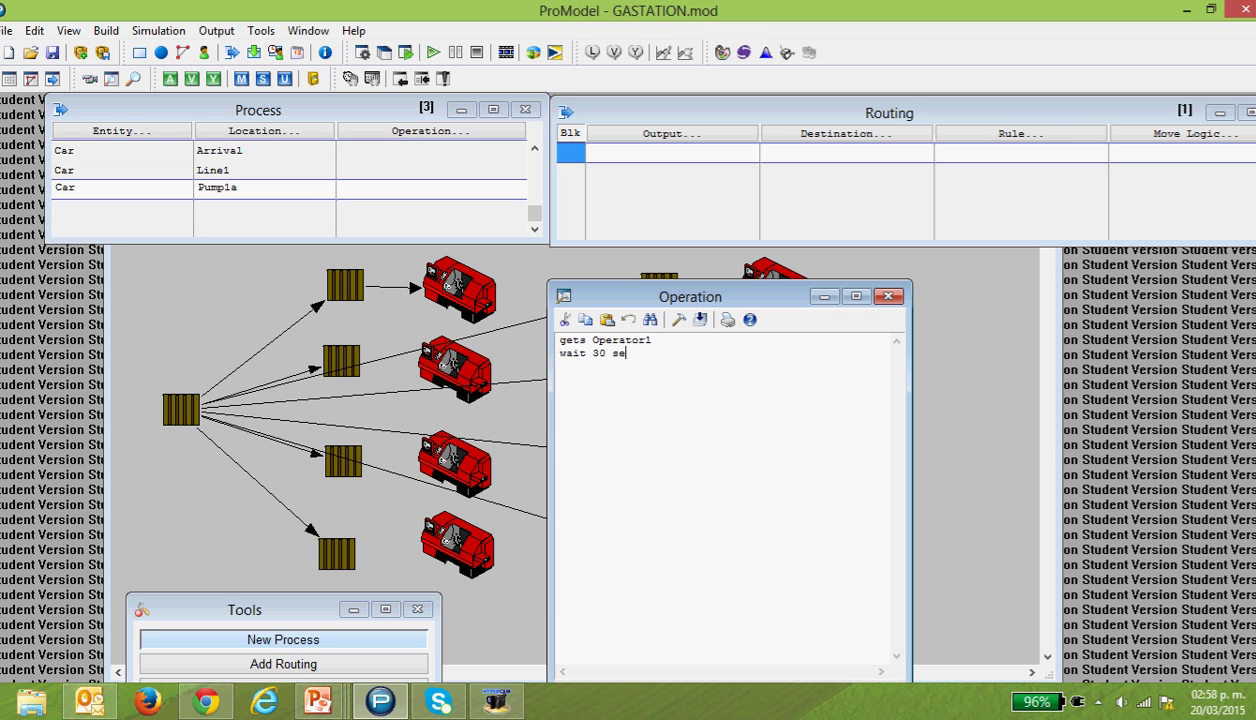
type("c")
left_click(587, 343)
key("BackSpace")
Step: Append the logic lines 'free Operator1' and 'wait n(2,0.5) min'
left_click(655, 355)
key("Return")
type("free Operator")
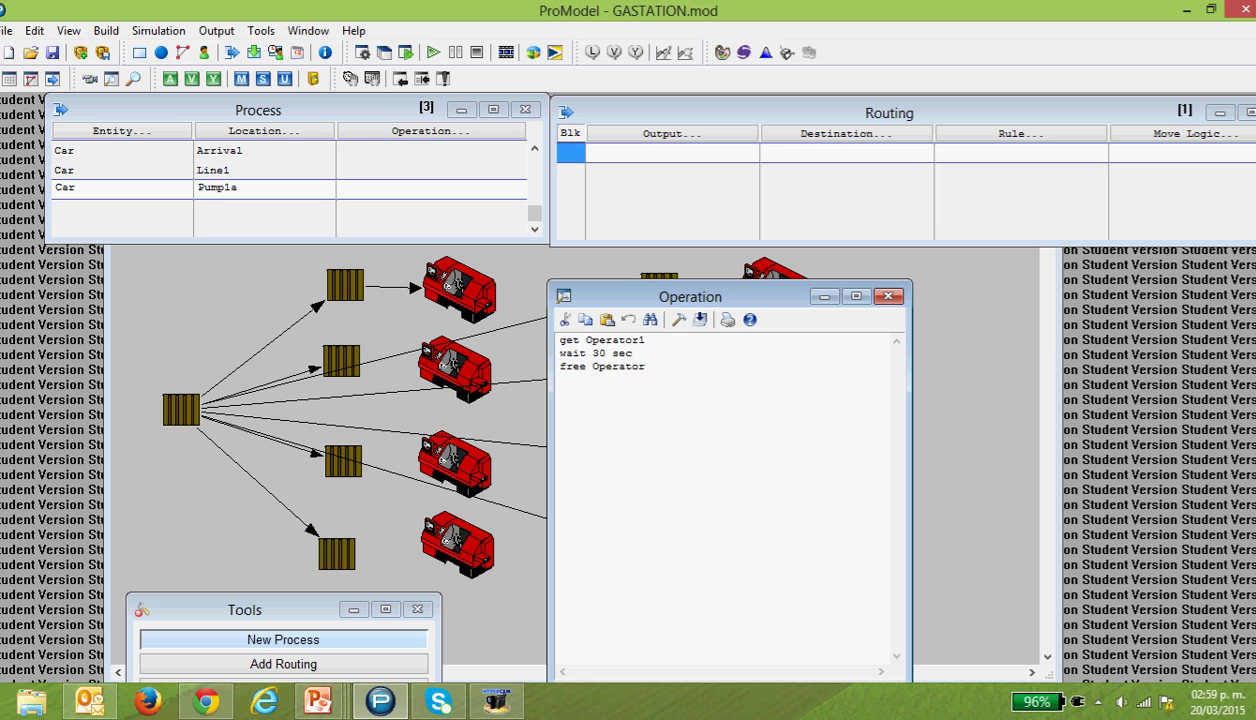
type("1")
key("Return")
type("wait")
type("n(2,0.5) min")
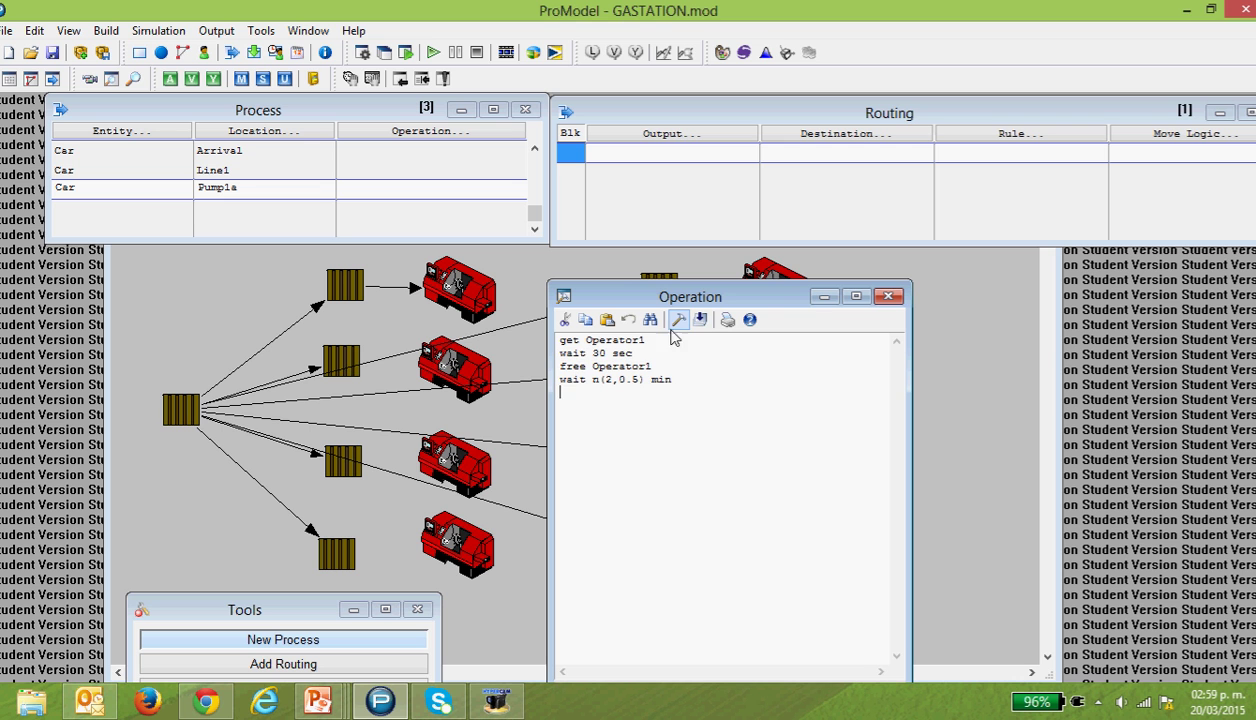
Step: Copy the get/wait/free Operator1 lines and paste them below 'wait n(2,0.5) min'
left_click_drag(661, 364, 550, 343)
key("ctrl+c")
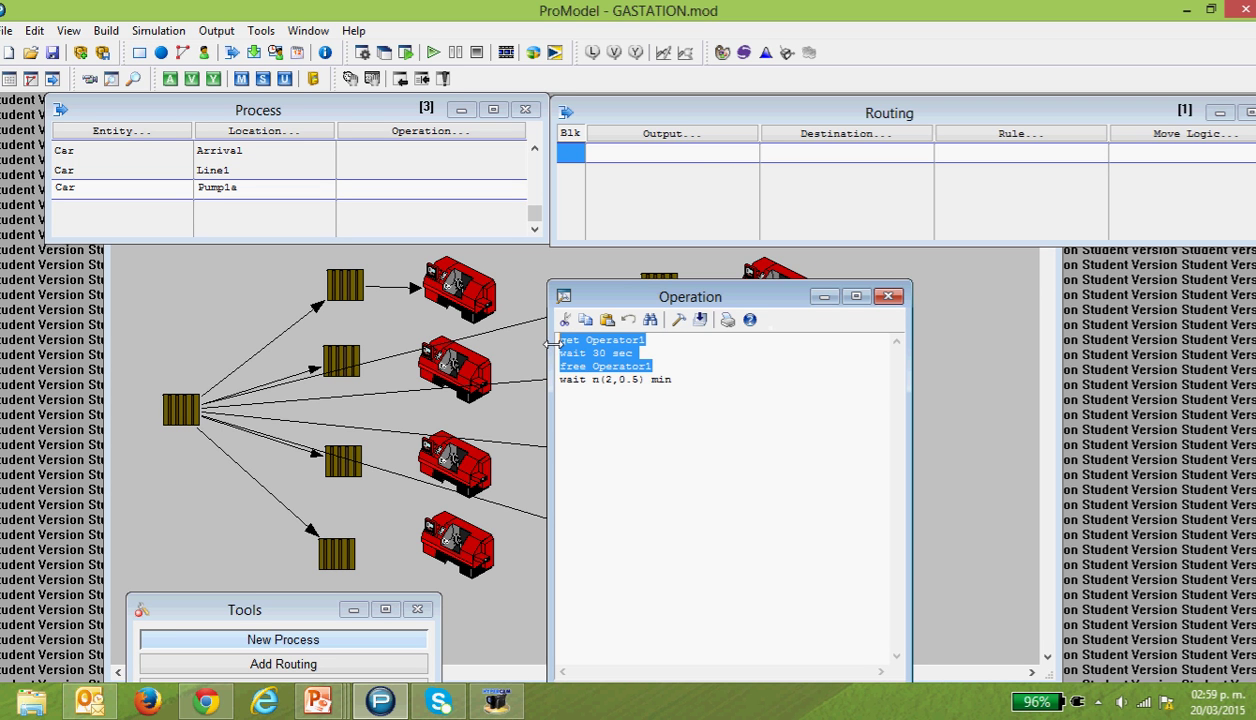
left_click(572, 392)
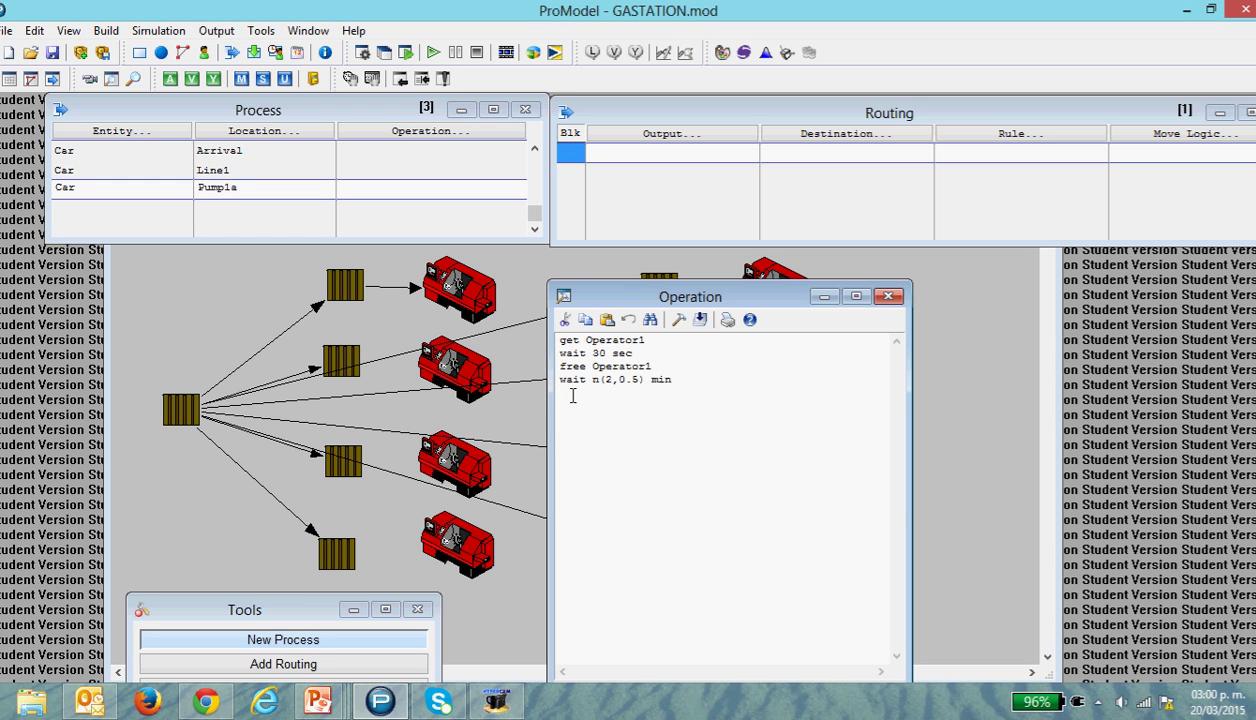
key("ctrl+v")
Step: Compile the Pump1a logic, dismiss the success message, and highlight each logic block in turn
left_click(702, 322)
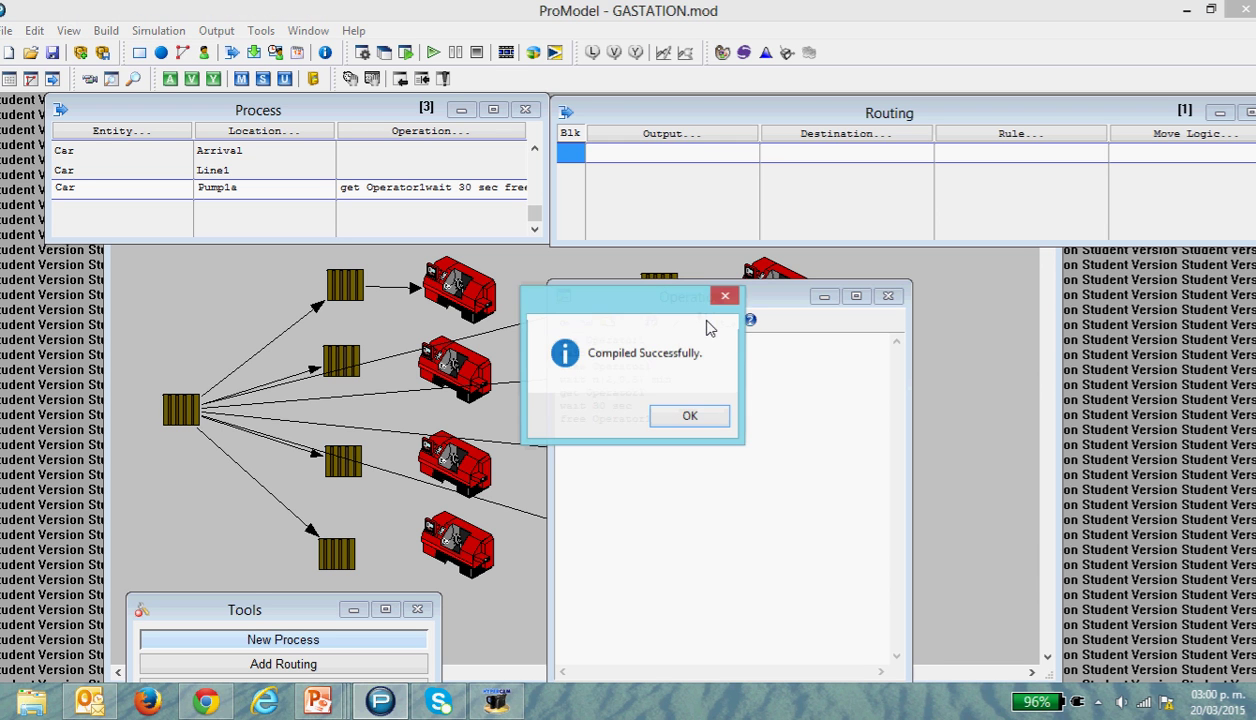
left_click(682, 408)
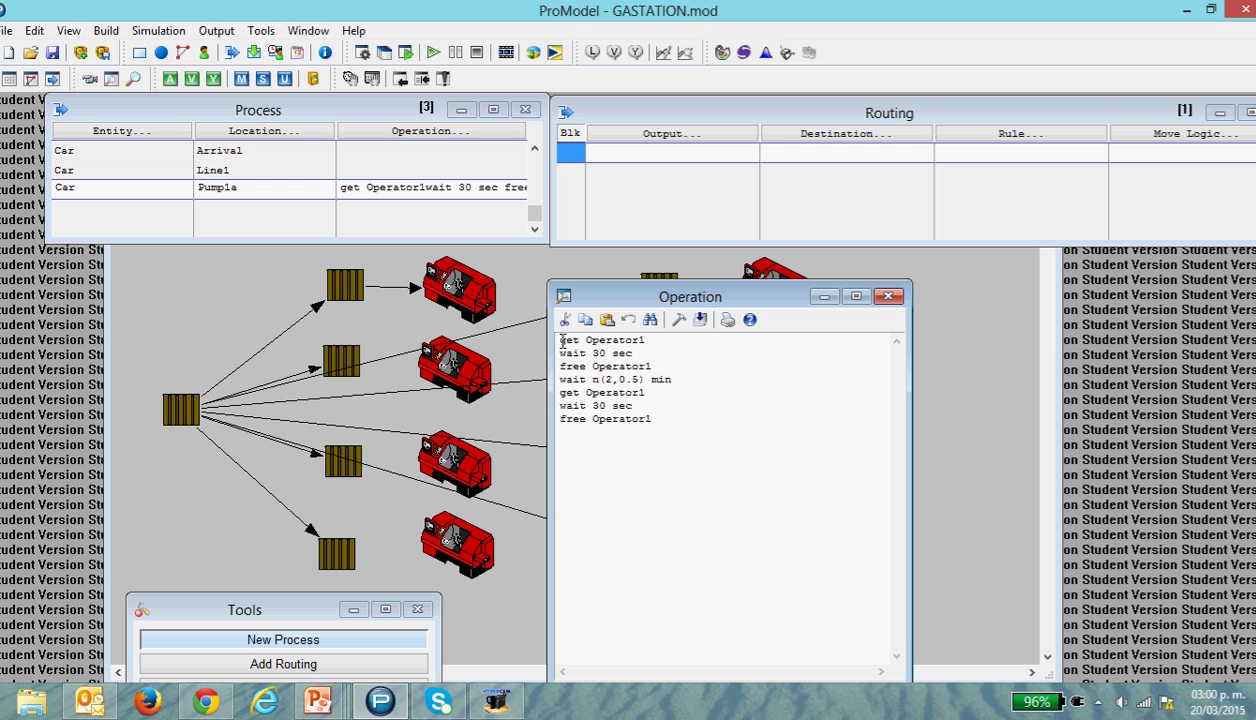
left_click_drag(562, 341, 712, 366)
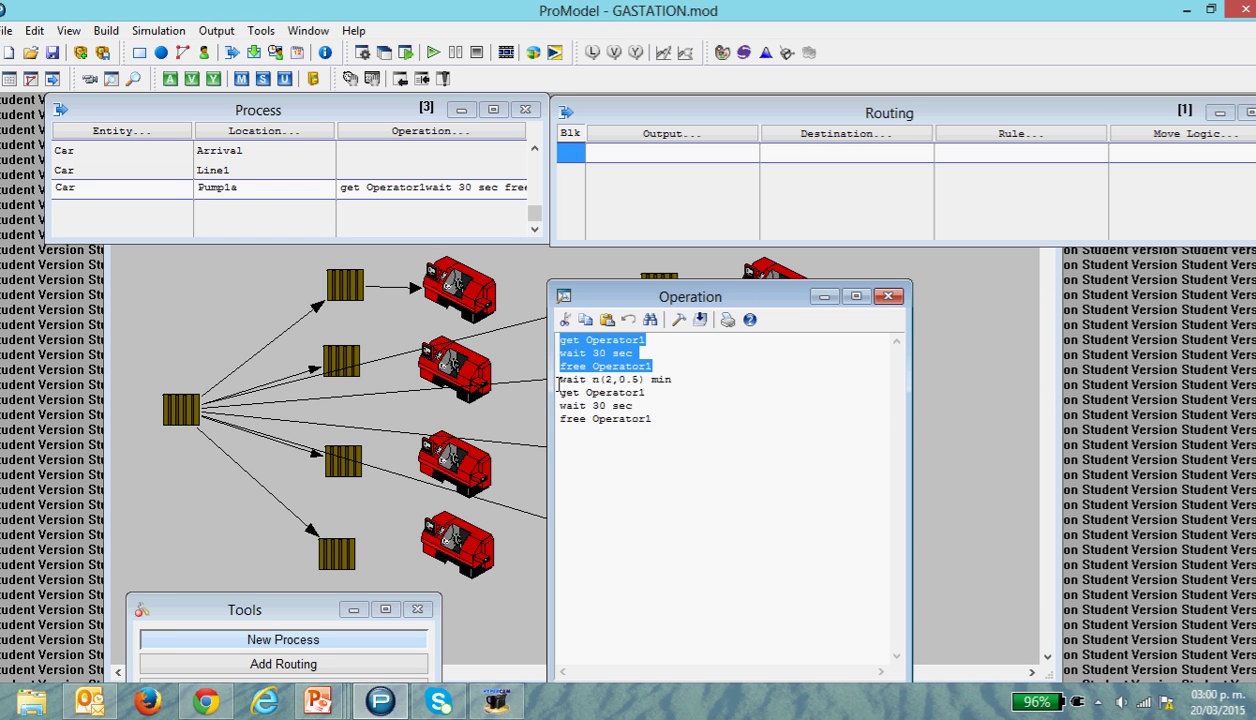
left_click_drag(557, 380, 724, 386)
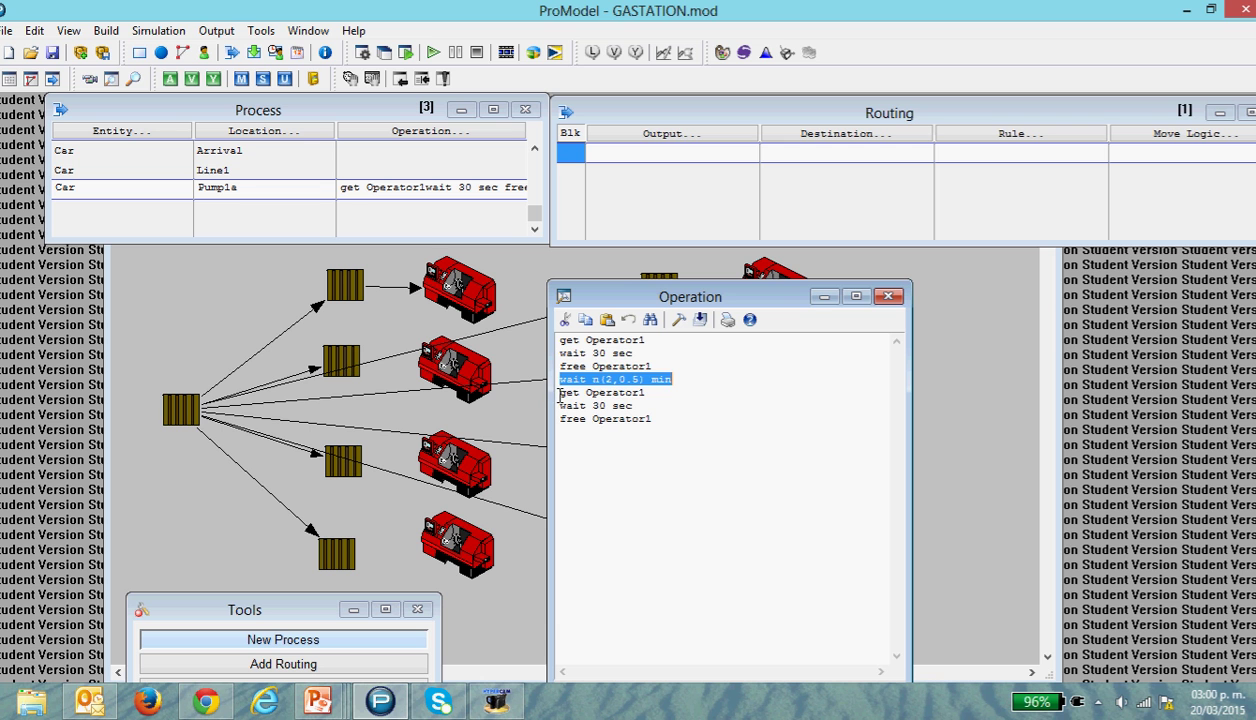
left_click_drag(559, 393, 655, 418)
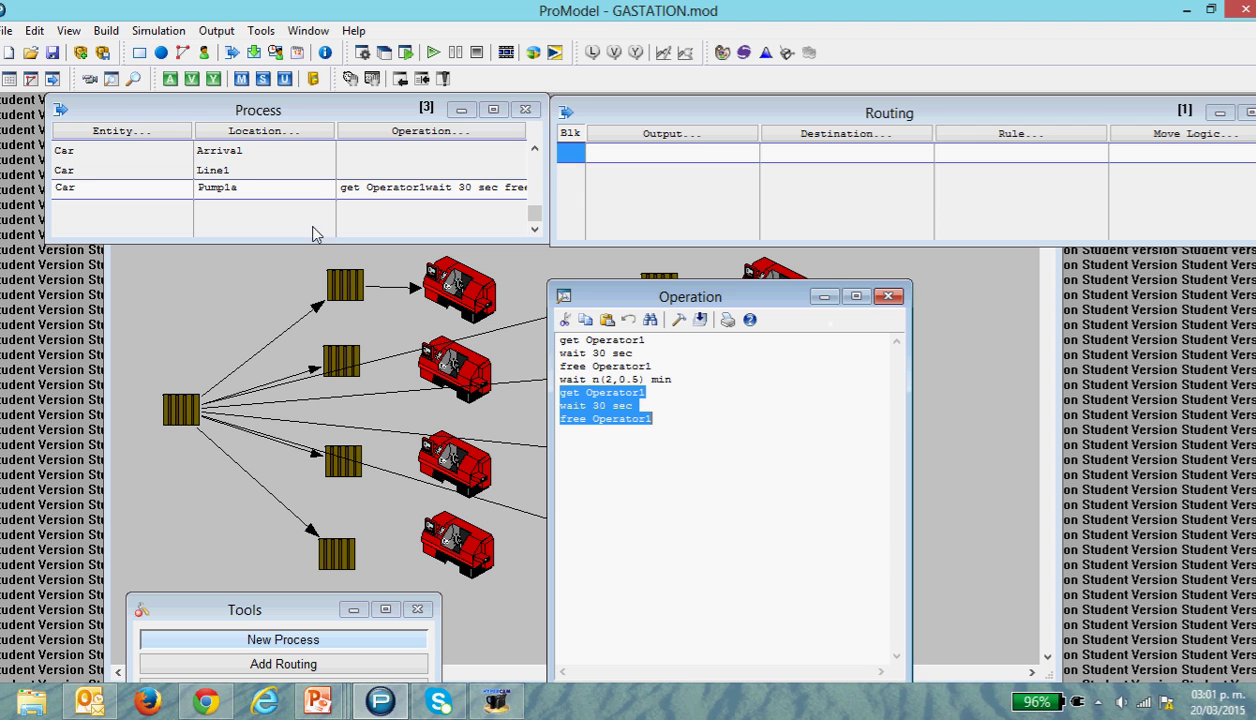
Step: Give the Pump1a process a routing that sends Car to EXIT under FIRST 1
left_click(293, 190)
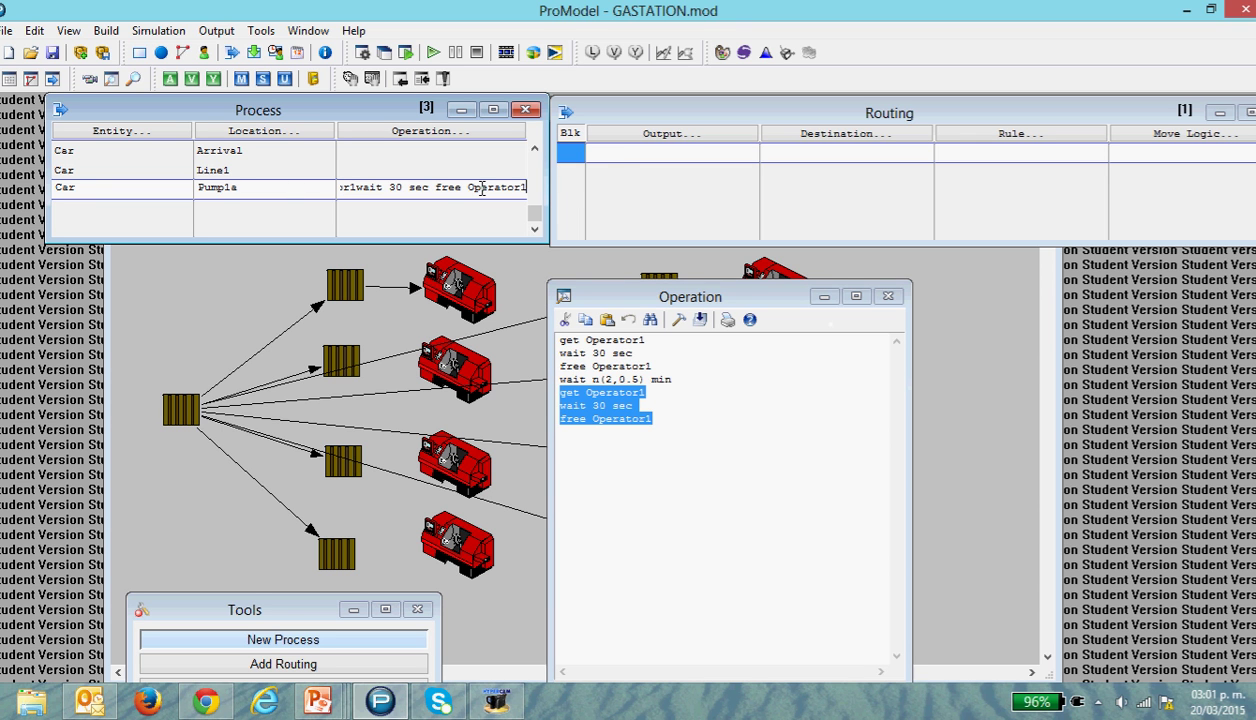
left_click(645, 134)
left_click(650, 346)
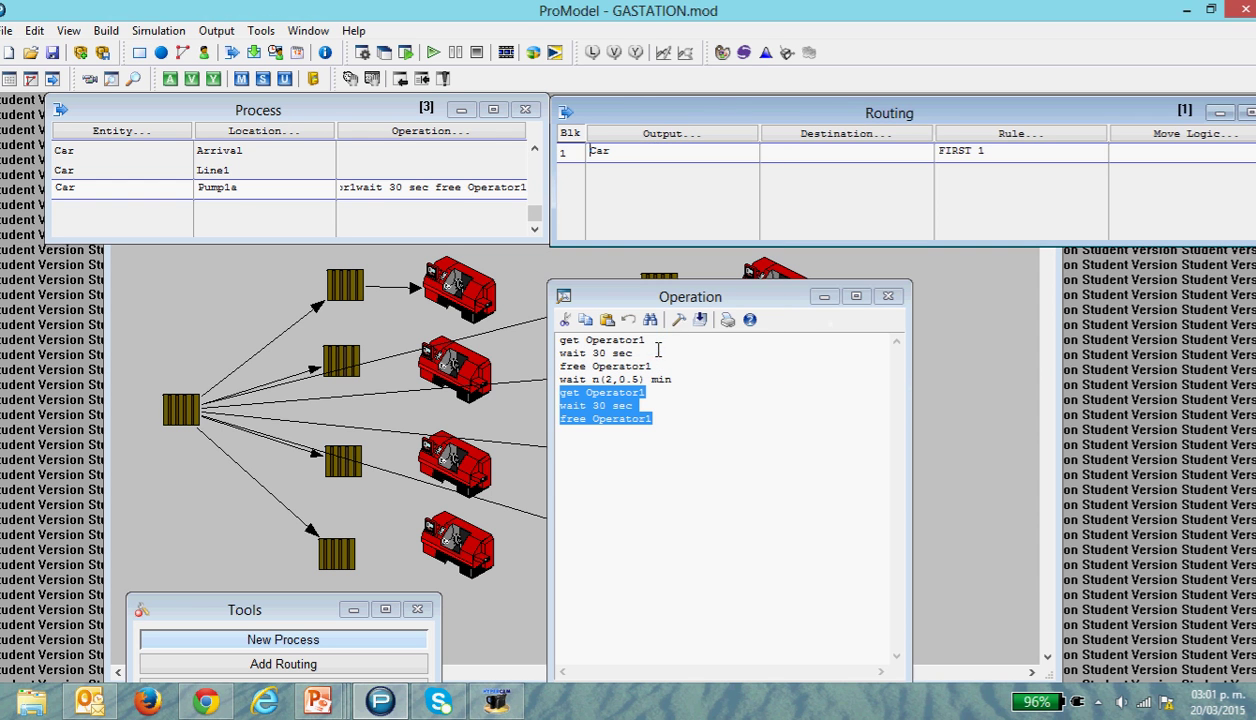
left_click(848, 140)
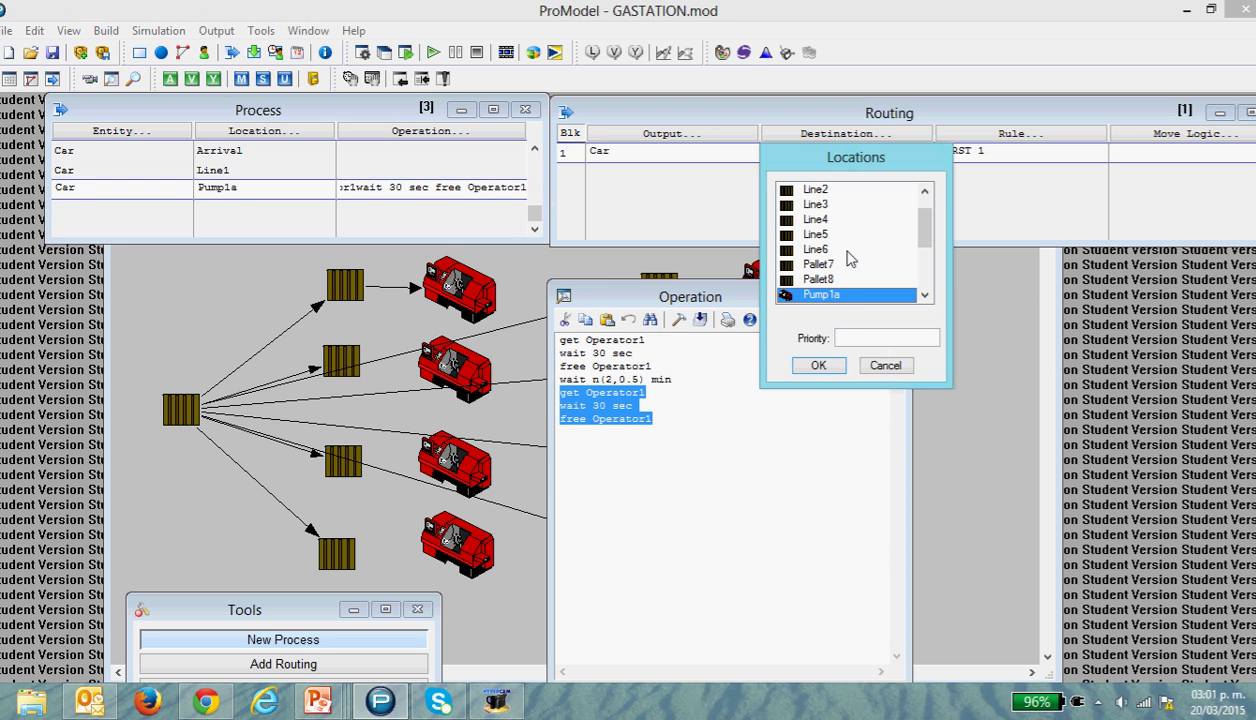
left_click(925, 296)
scroll(925, 296, "down", 4)
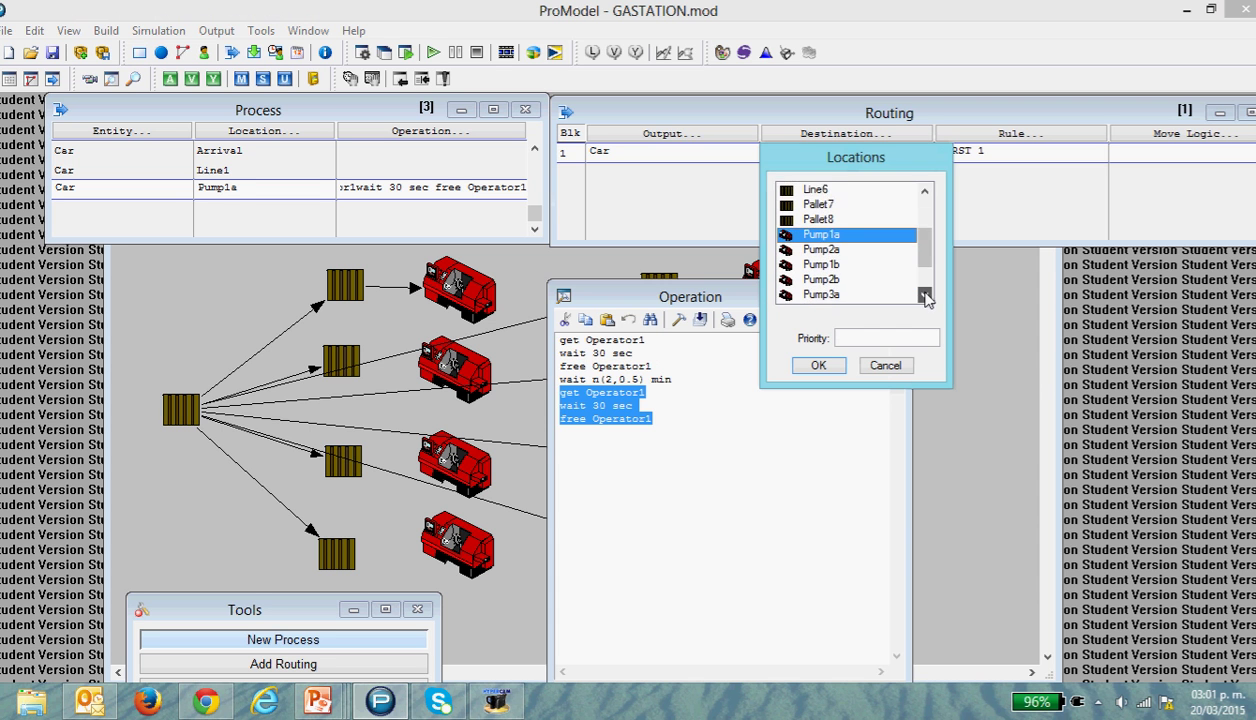
left_click(812, 294)
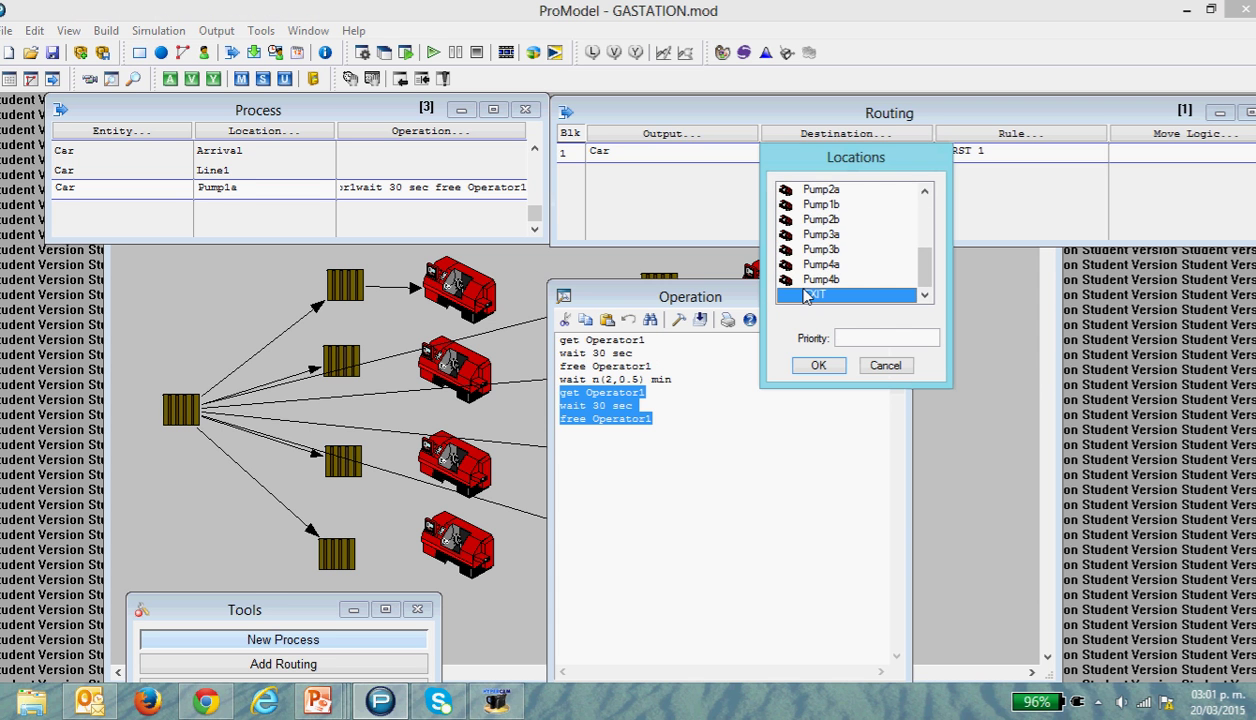
left_click(818, 365)
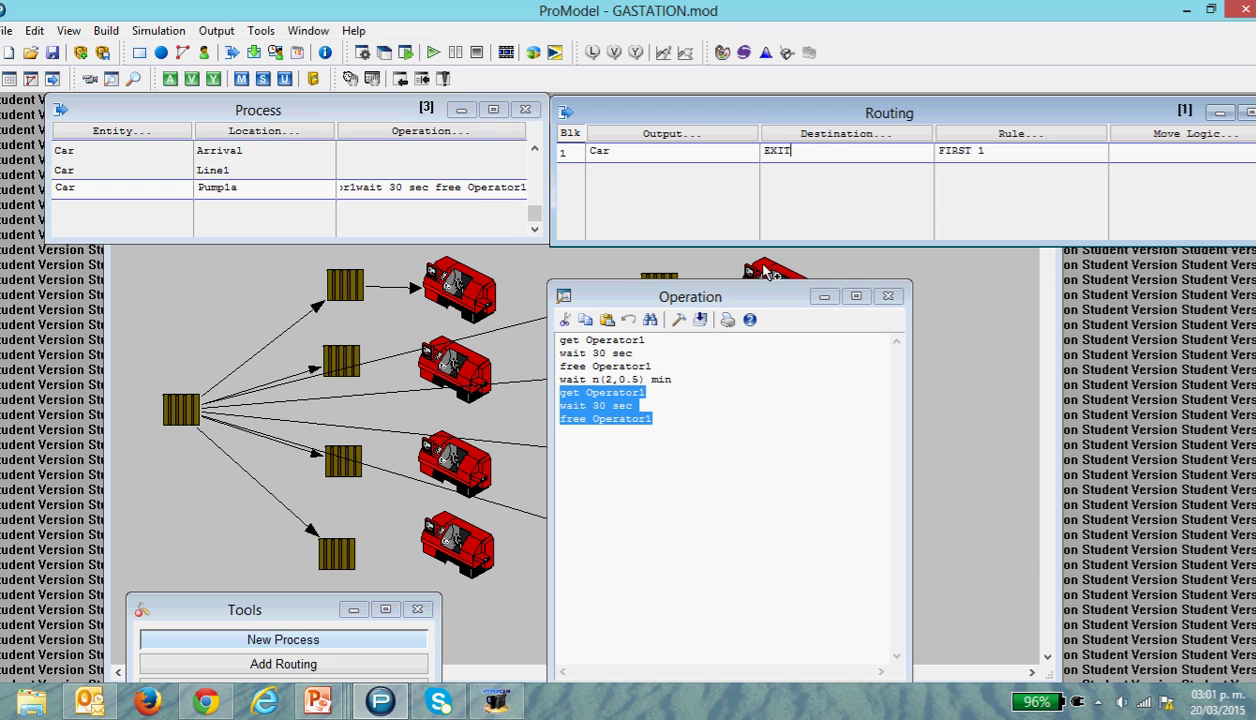
left_click_drag(760, 296, 752, 231)
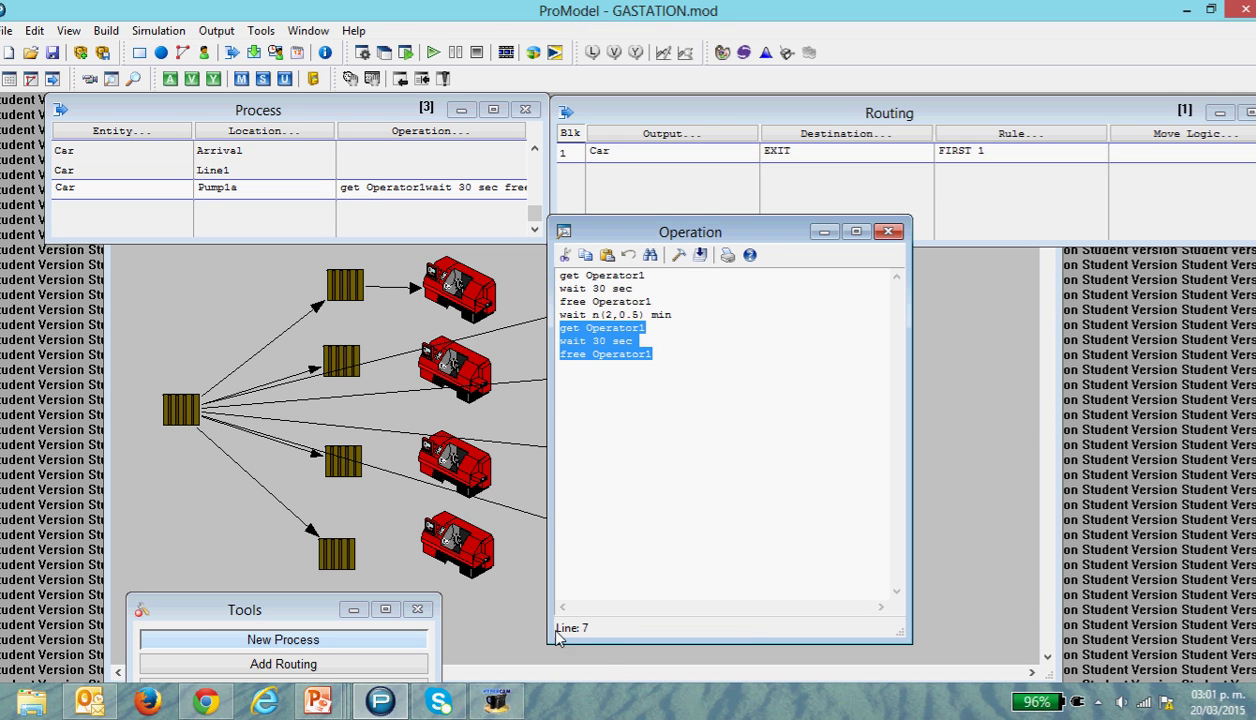
left_click(505, 707)
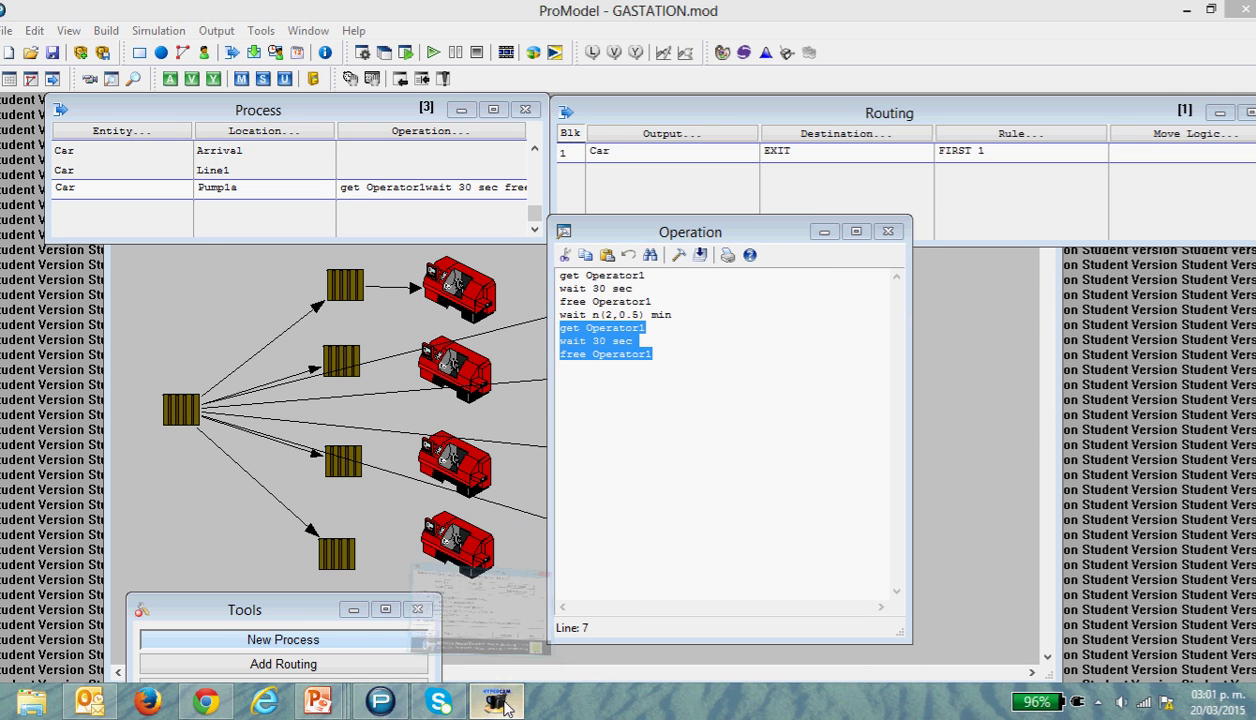